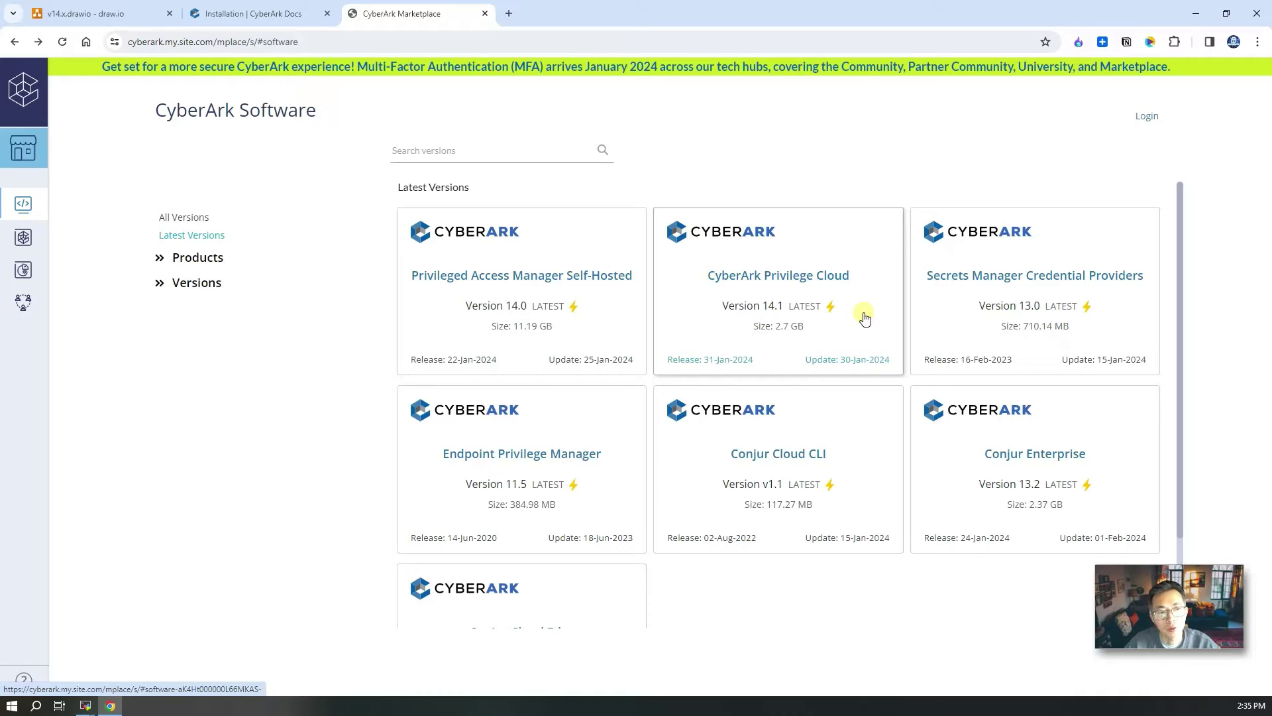
Step: In Privileged Access Manager Self-Hosted 14.0 components, deselect HTML5 Gateway, PSMP, OPM, PTA and Documentation
click(598, 277)
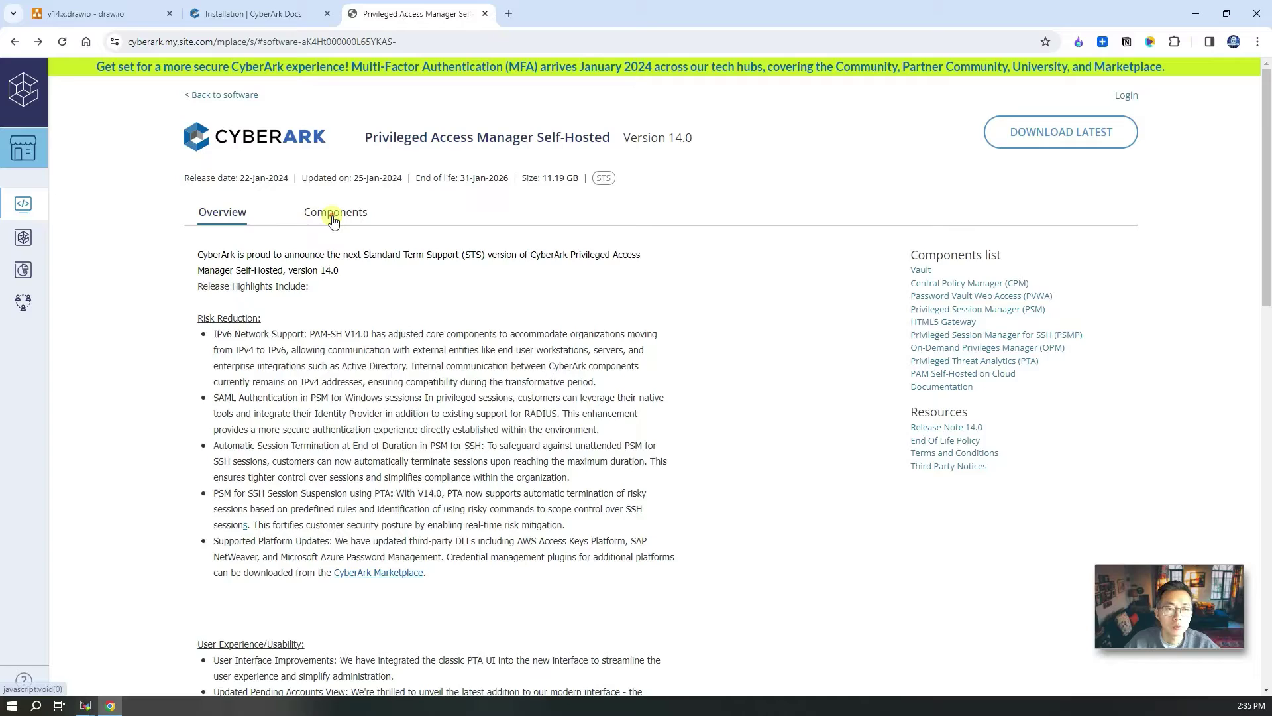
click(334, 218)
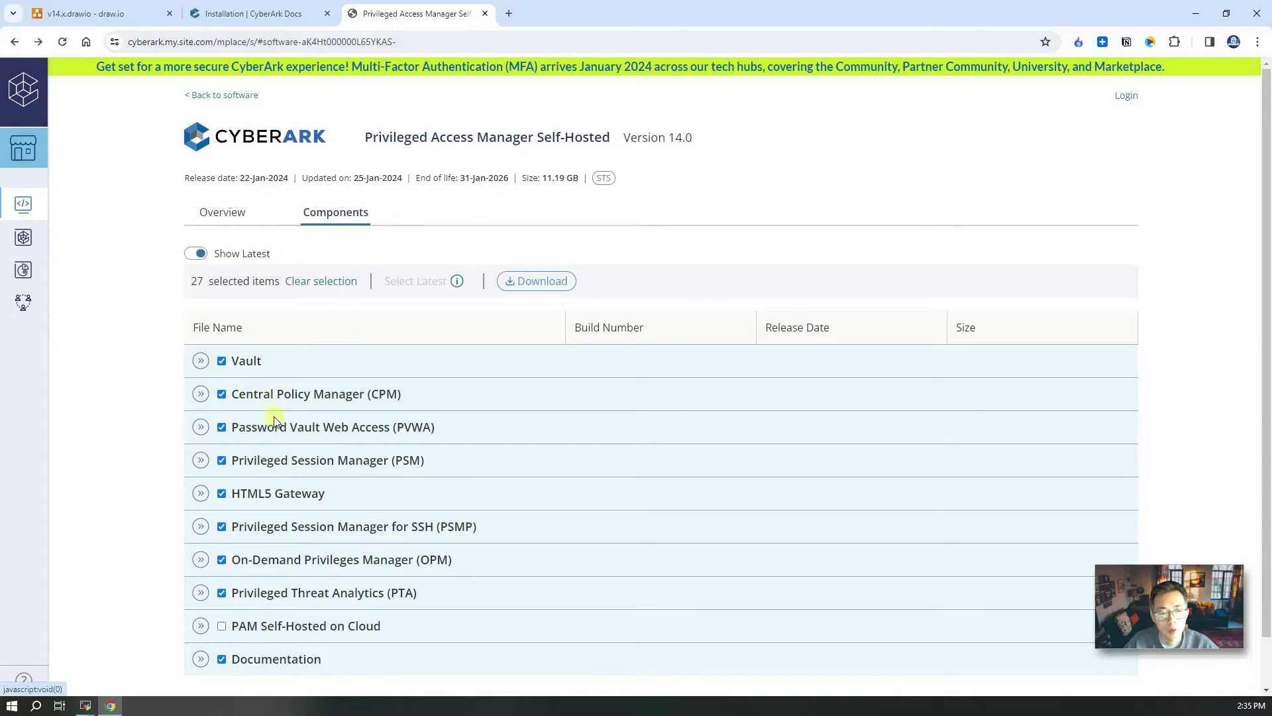
click(222, 493)
click(221, 526)
click(221, 560)
click(221, 592)
click(221, 659)
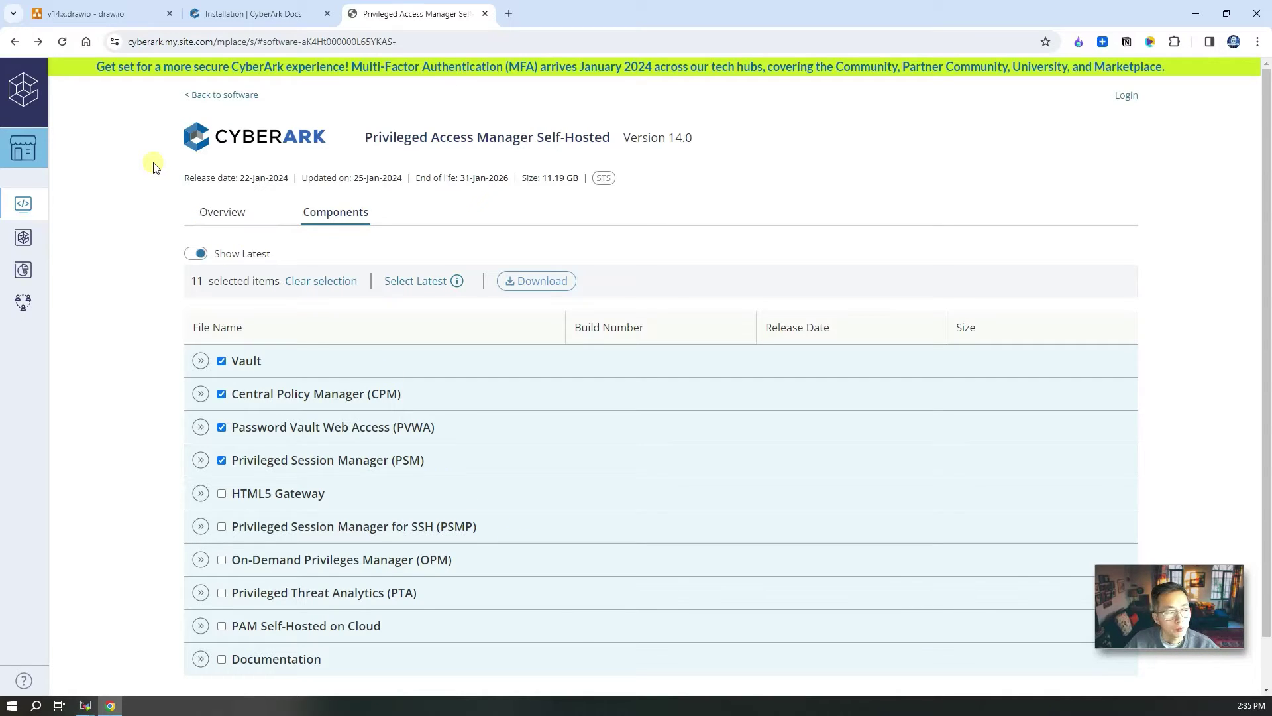
click(86, 13)
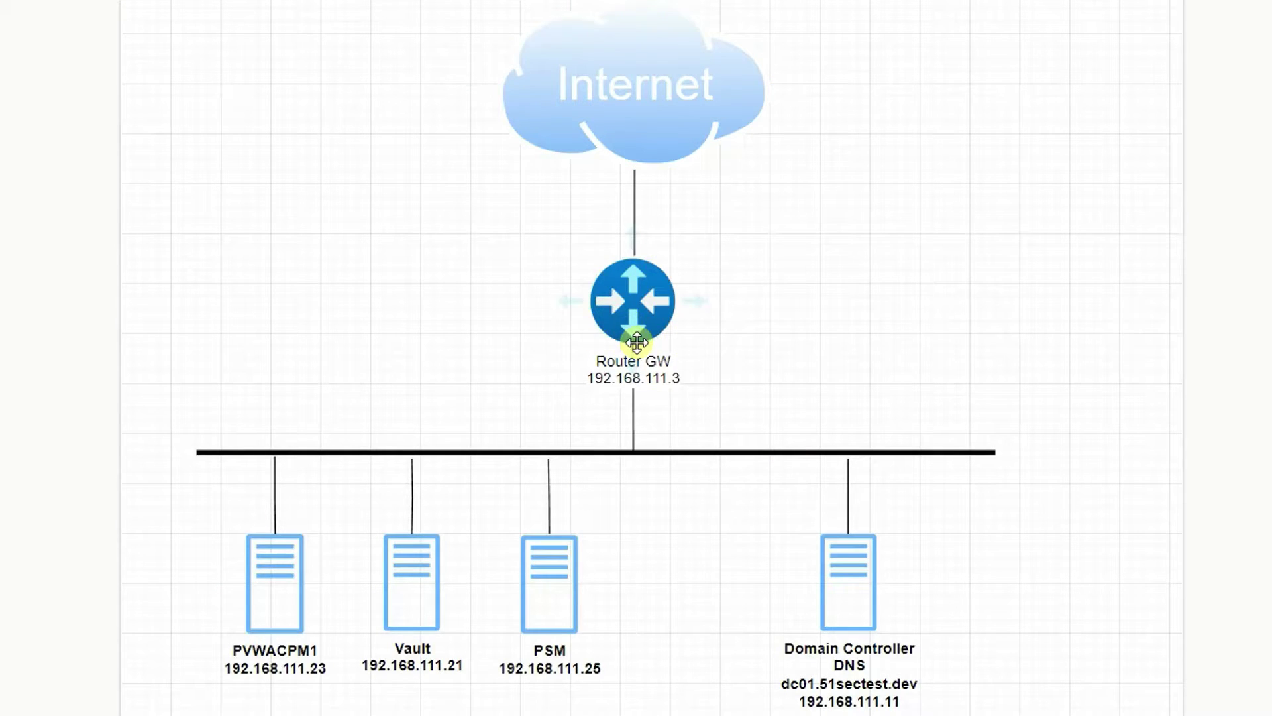
Step: Point out the Domain Controller, Vault, PVWACPM1 and PSM servers in the lab diagram
click(854, 576)
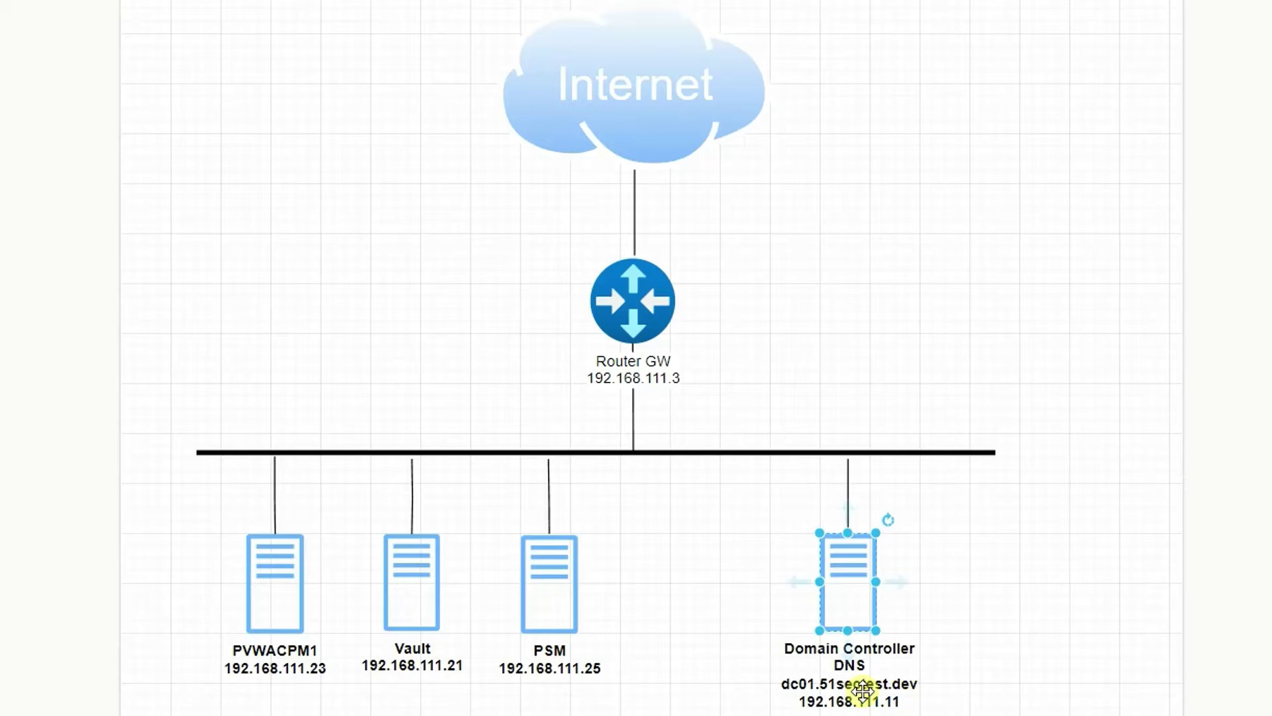
click(391, 568)
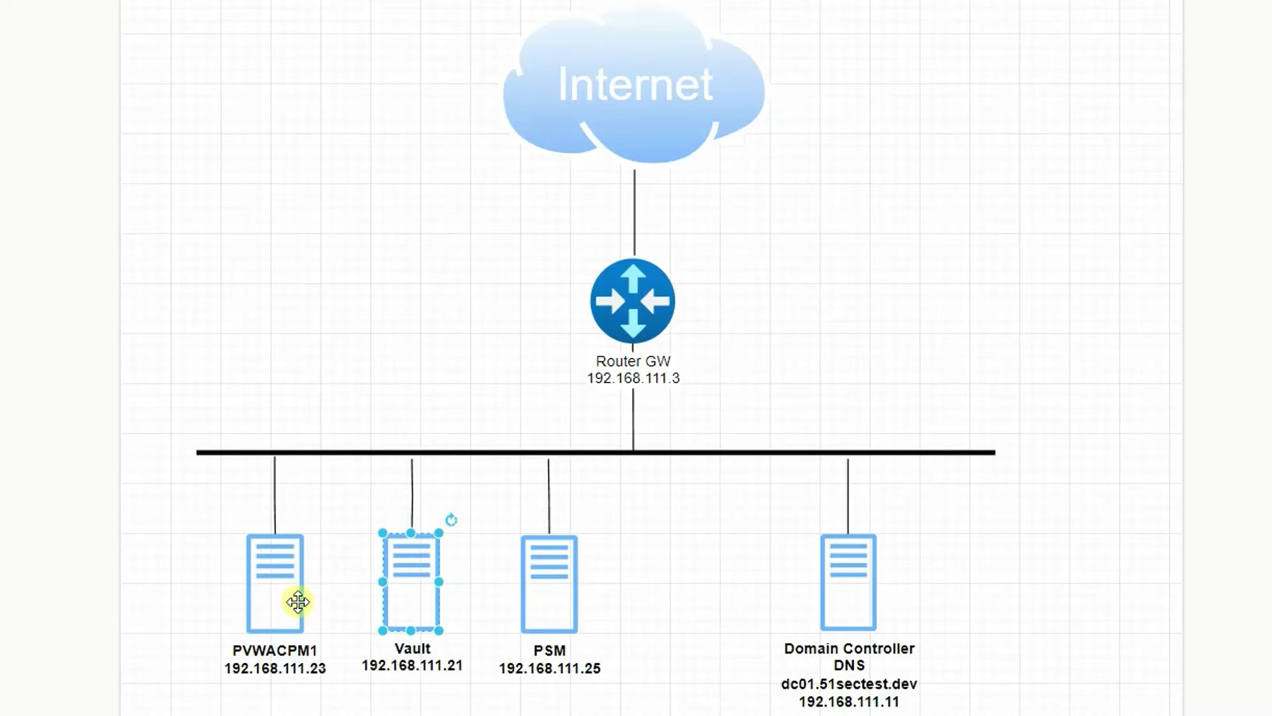
click(271, 583)
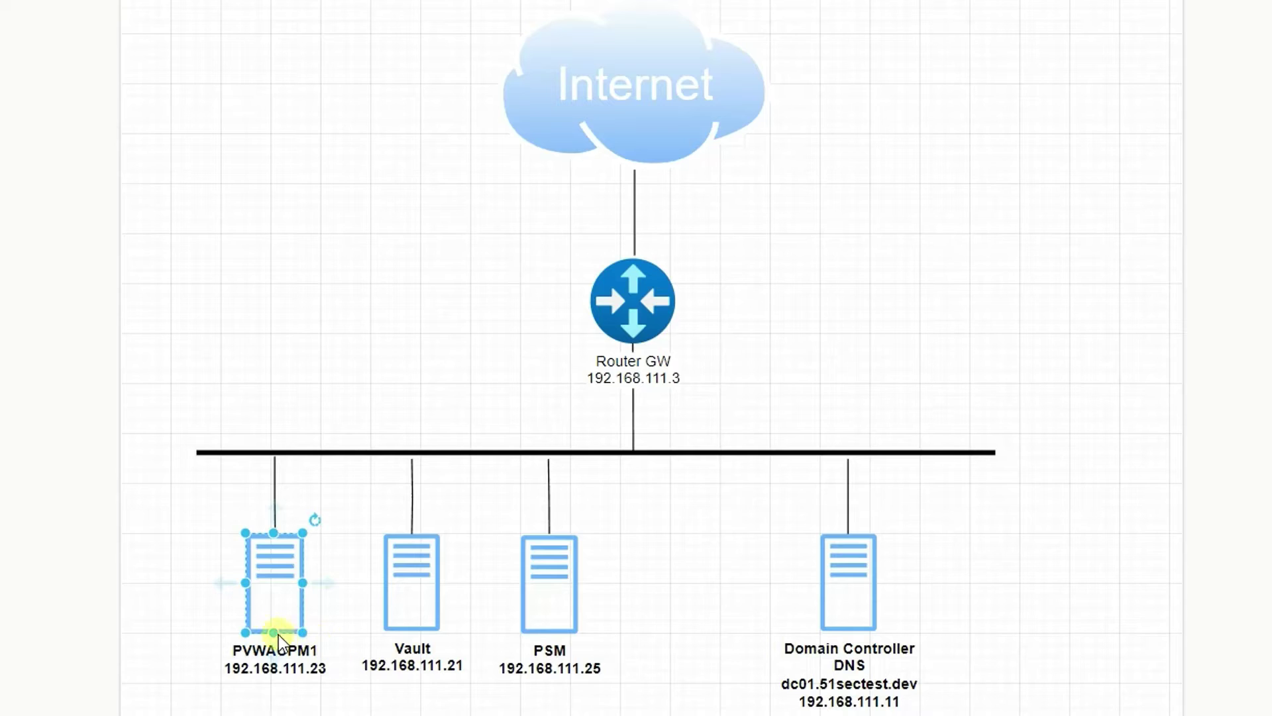
click(336, 663)
click(536, 595)
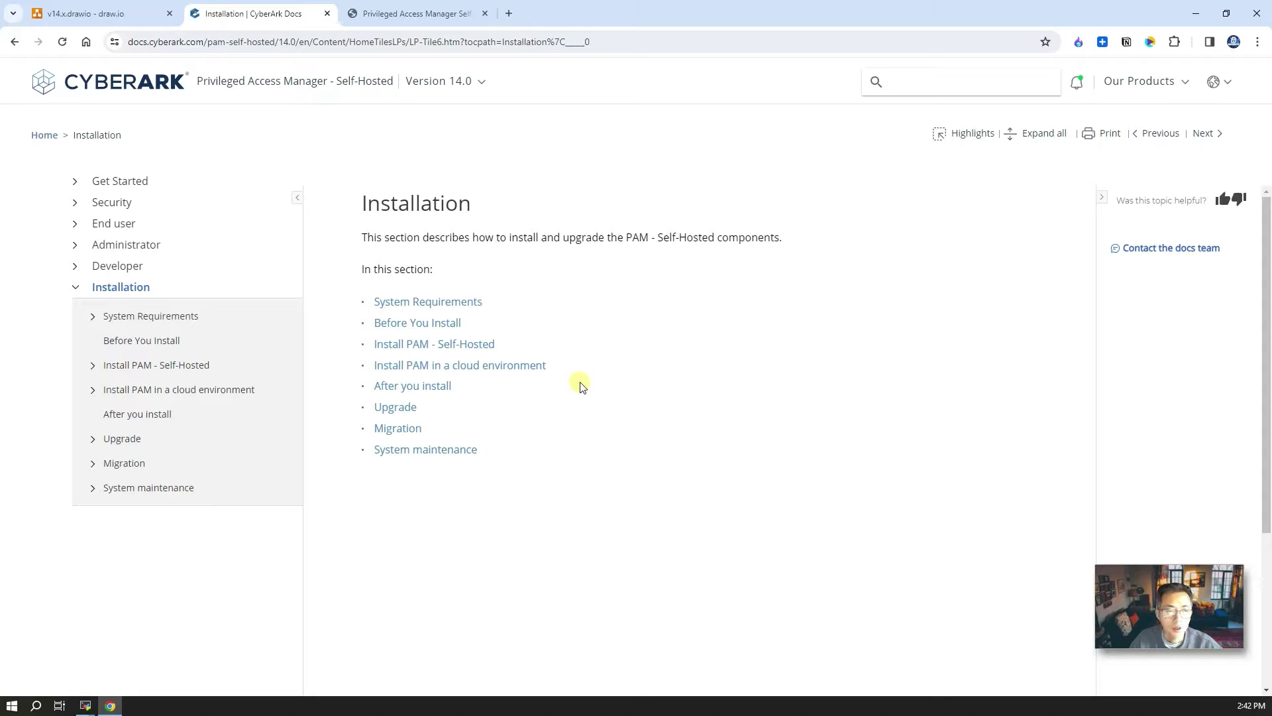
Step: Open System Requirements, Before You Install and Install PAM - Self-Hosted links in new tabs
right_click(470, 309)
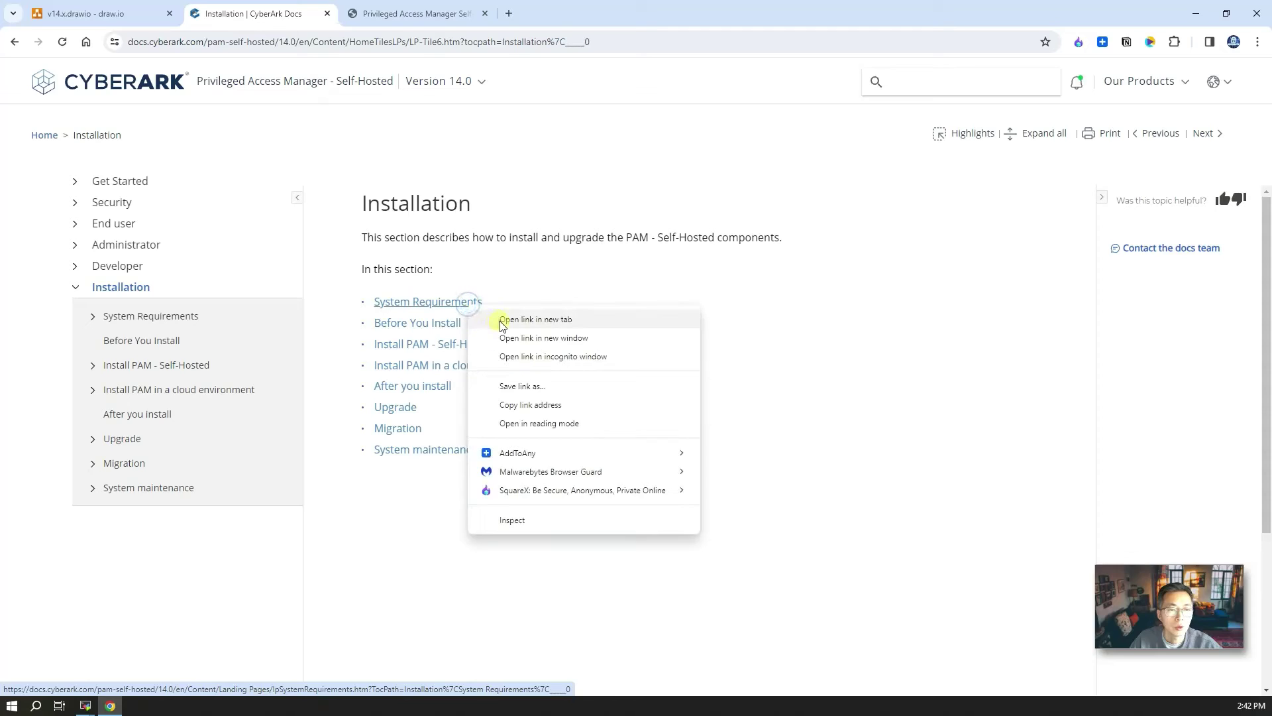
click(503, 321)
right_click(454, 322)
click(479, 339)
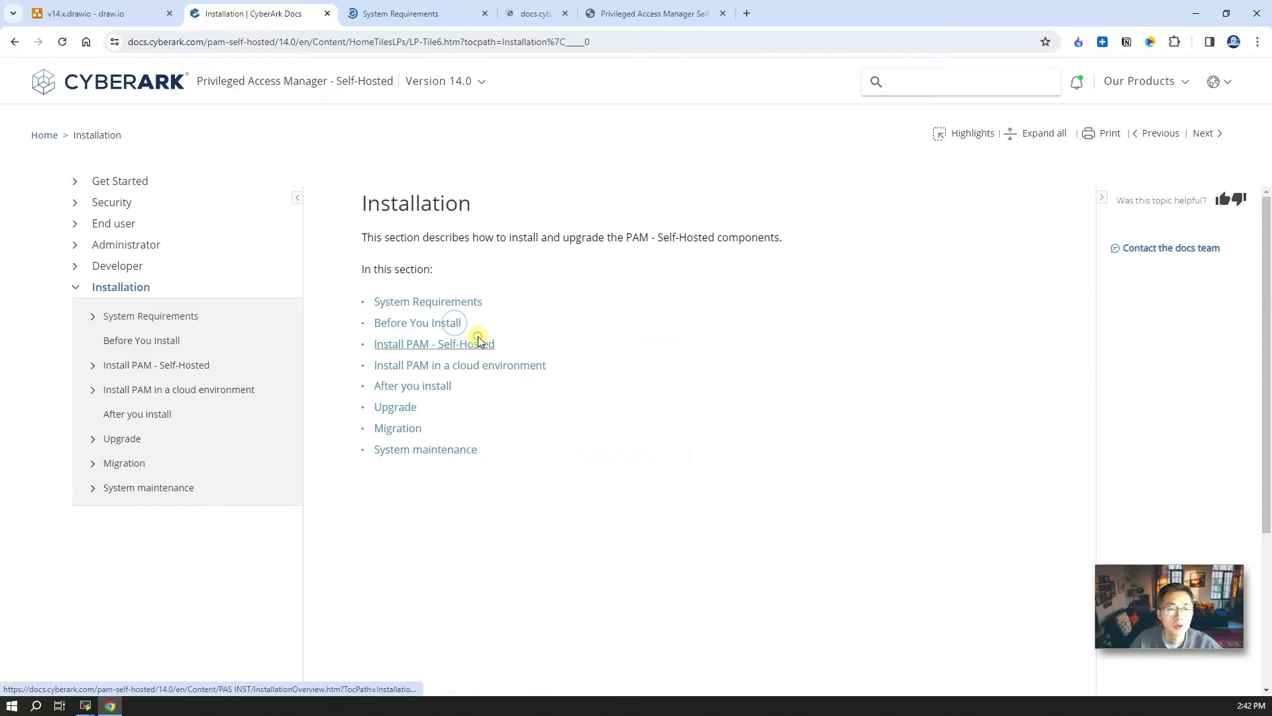
right_click(482, 342)
click(511, 353)
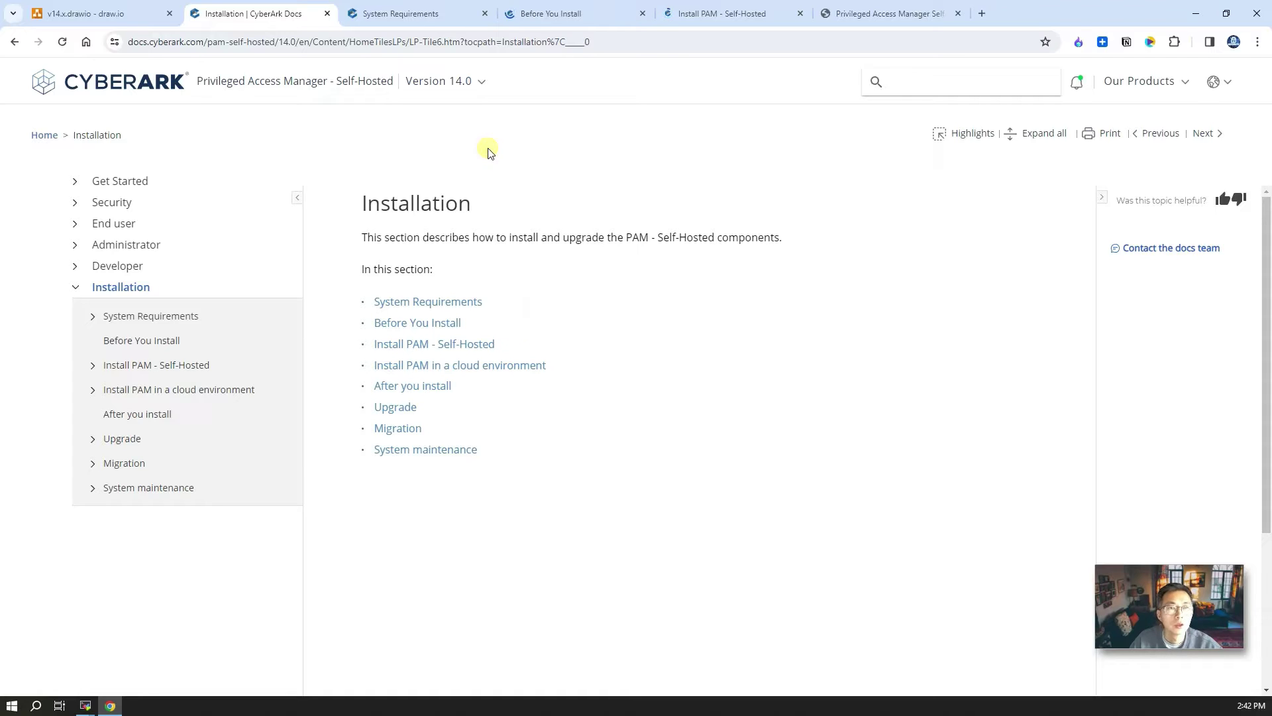
Step: Go through the System Requirements, Before You Install and Install PAM - Self-Hosted pages in turn
click(412, 15)
click(546, 14)
click(689, 13)
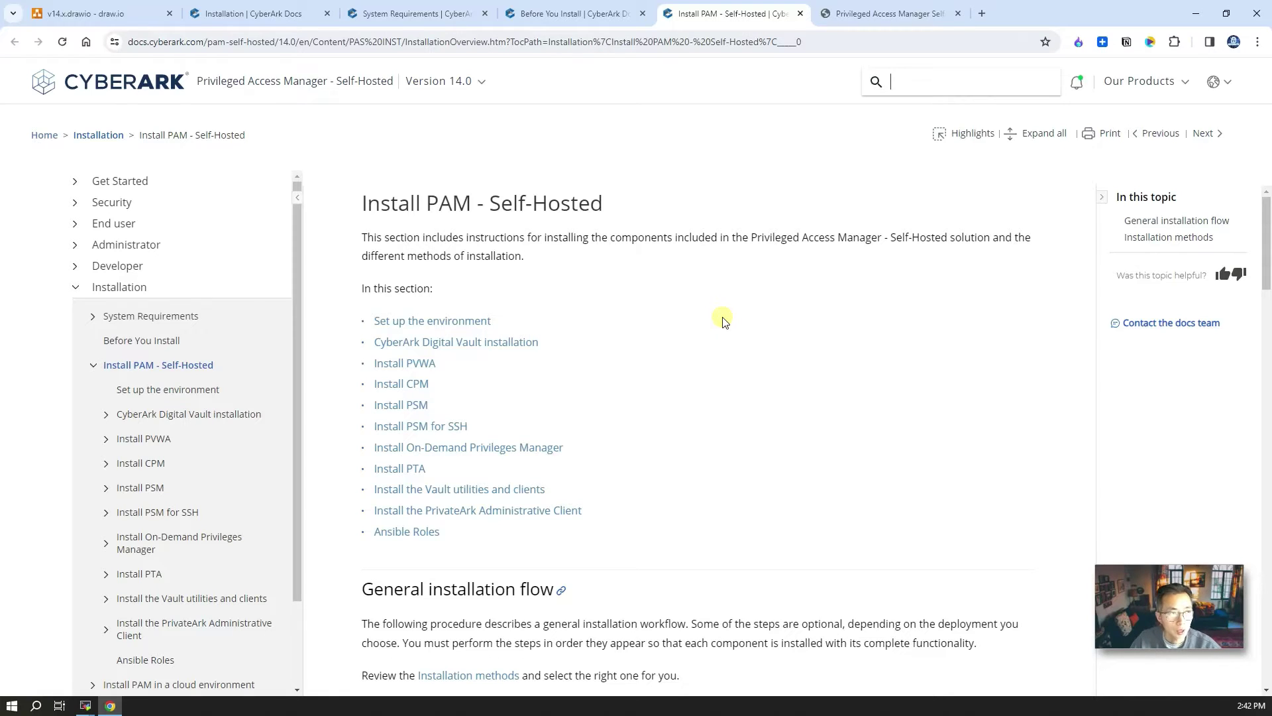
Step: Return to the lab network diagram tab with Ctrl+1
key(ctrl+1)
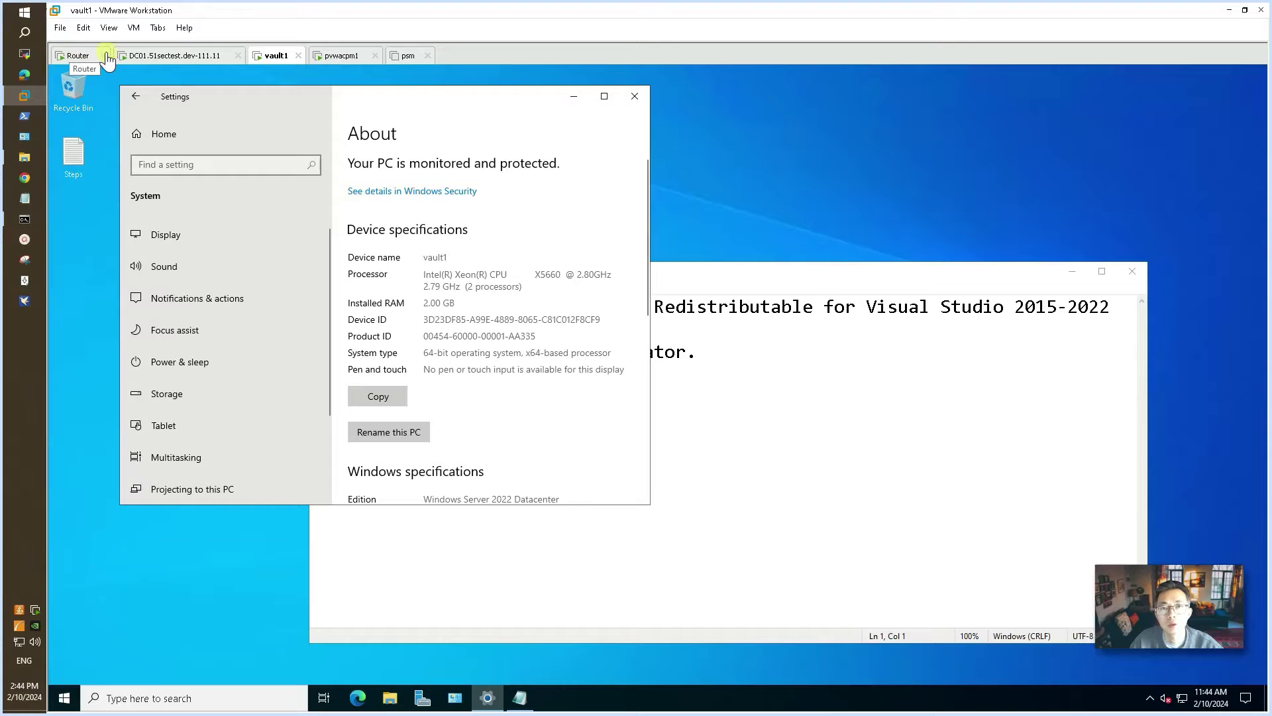
click(161, 60)
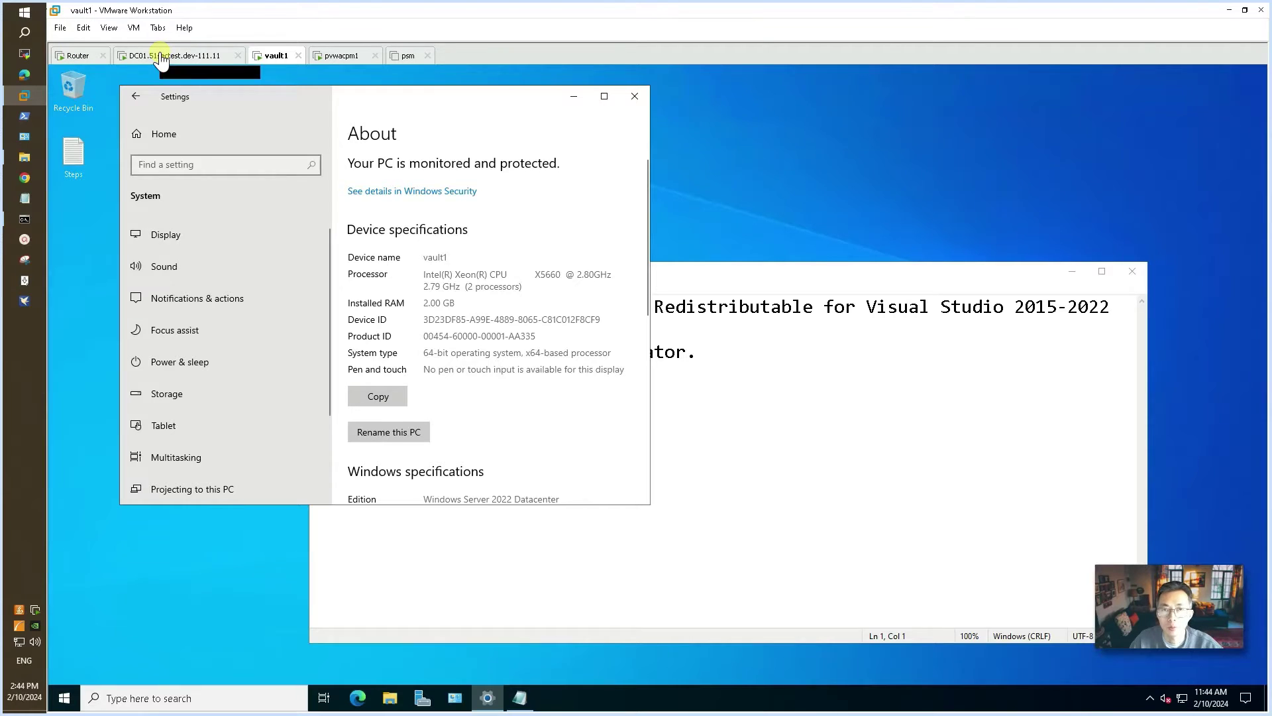
click(269, 65)
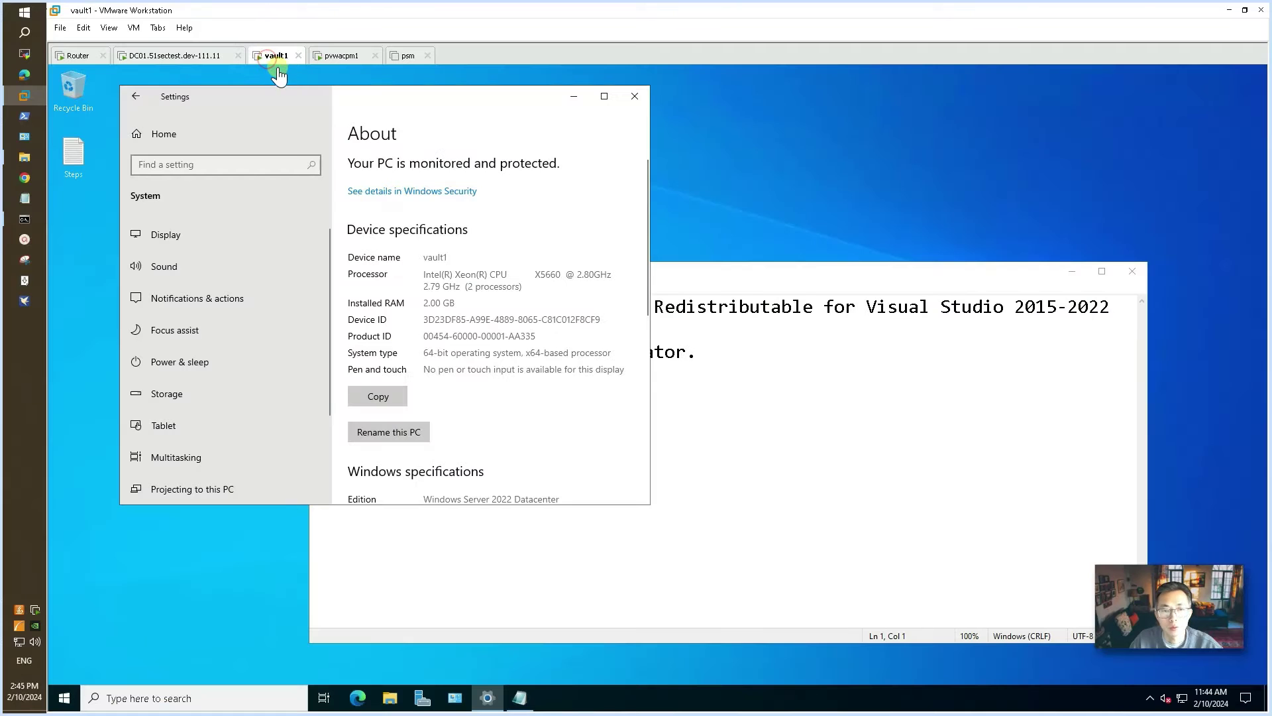
click(342, 55)
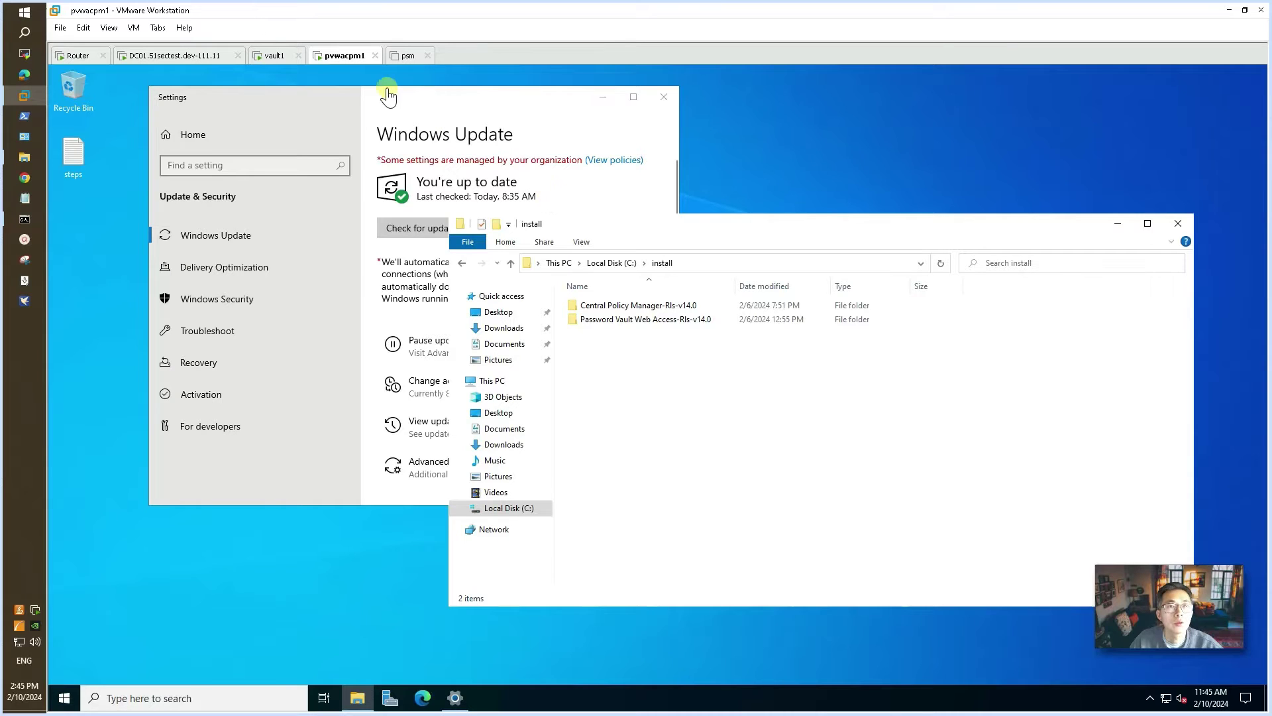
click(404, 55)
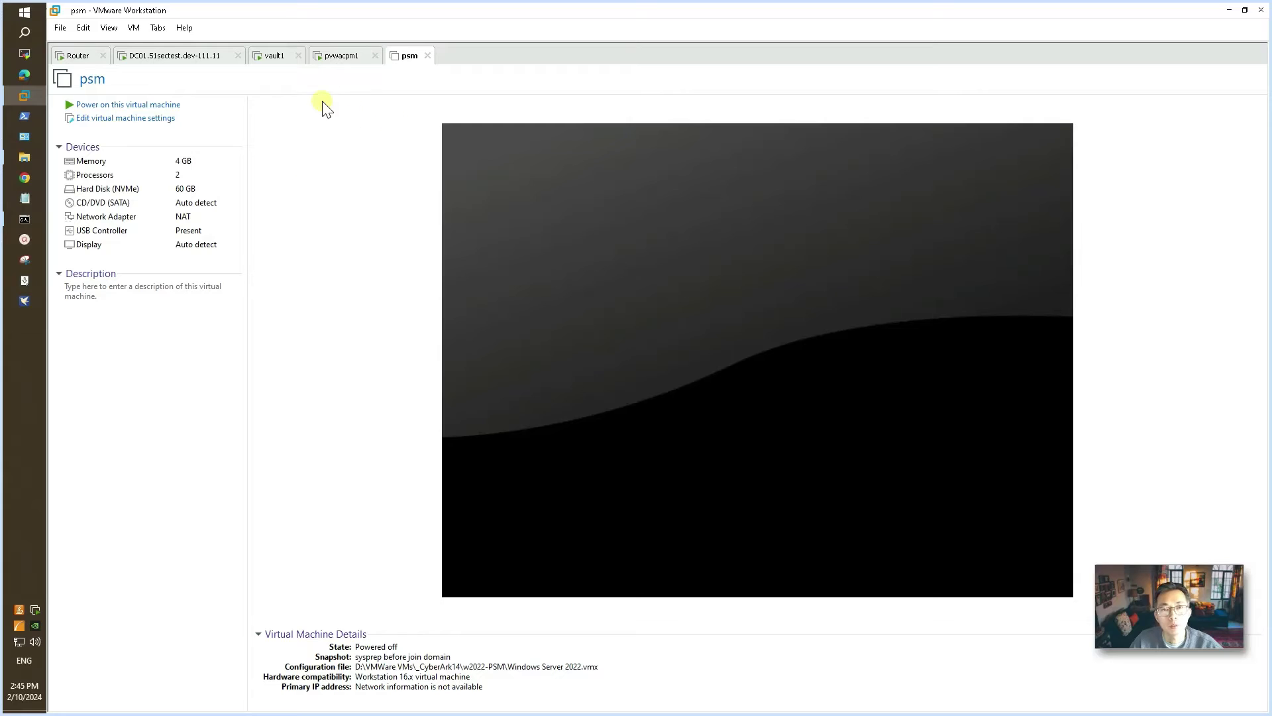
click(78, 56)
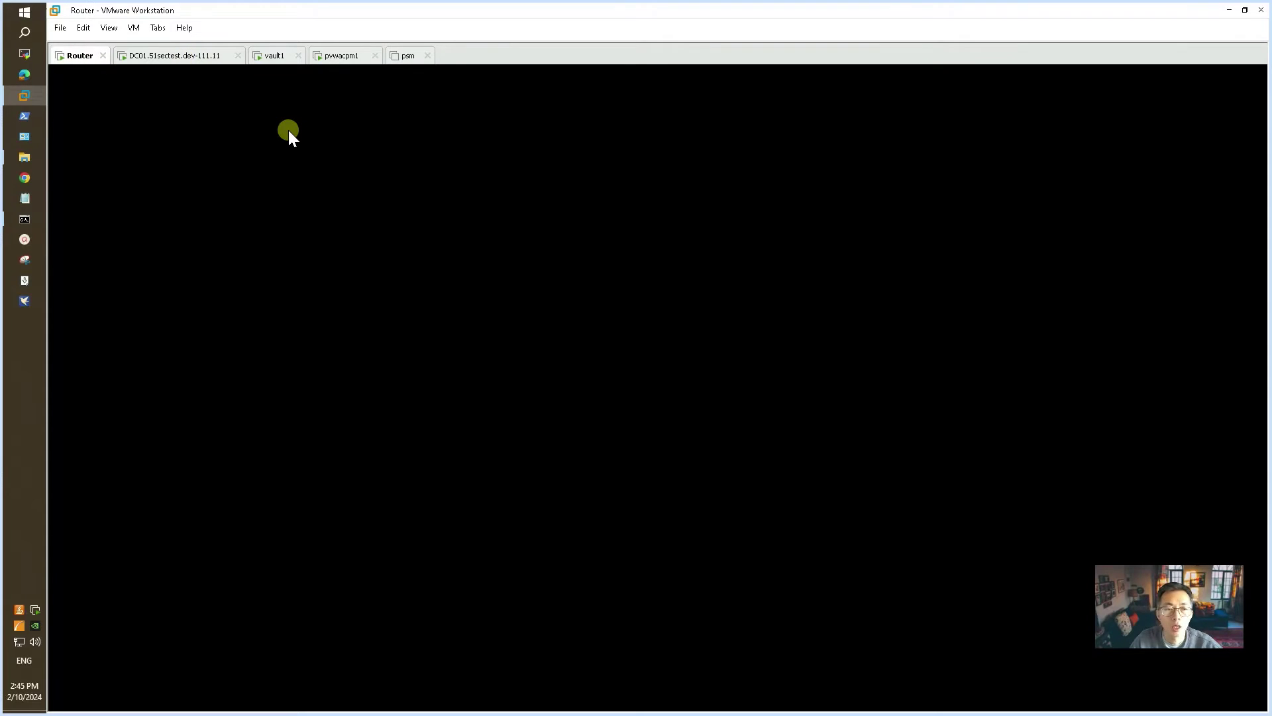
click(176, 57)
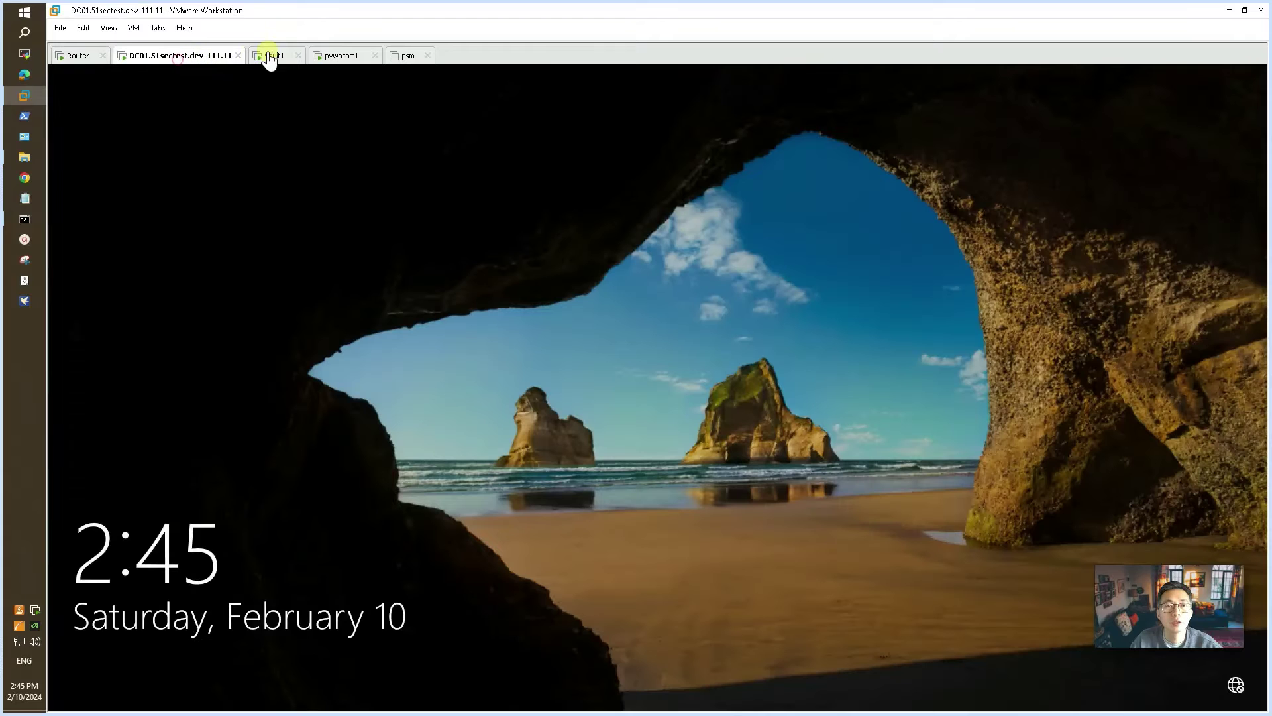
click(75, 56)
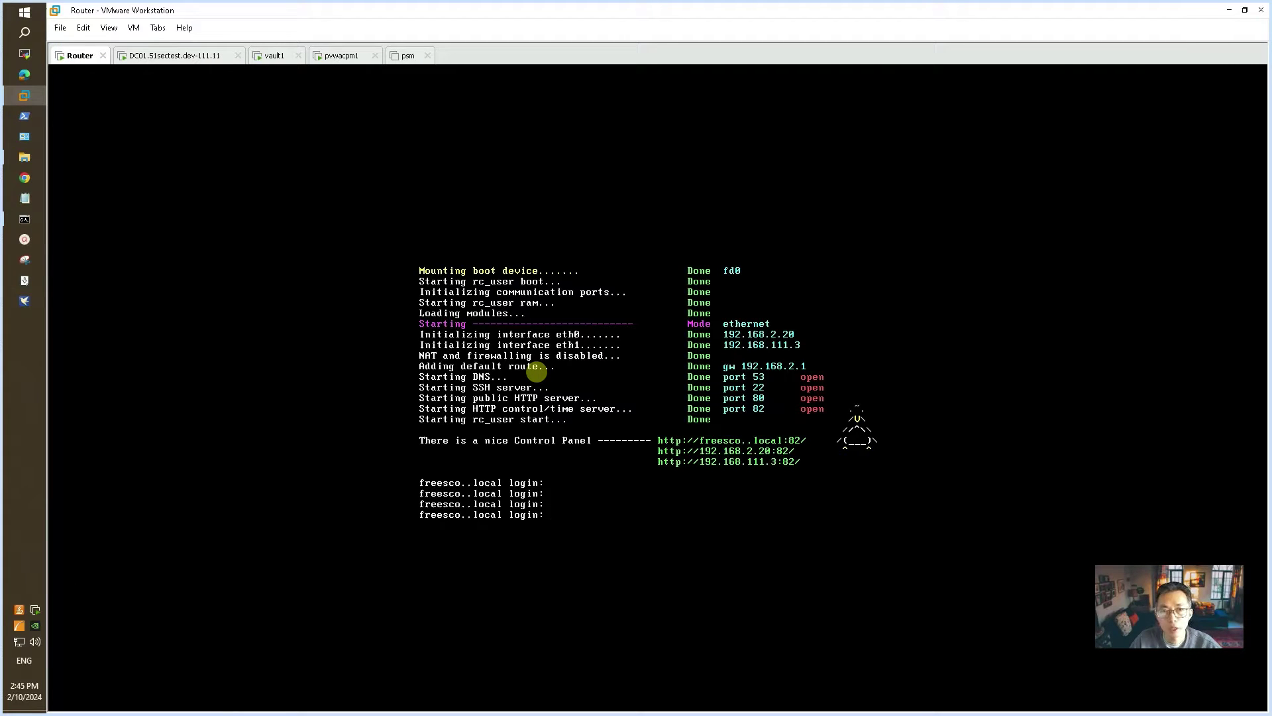
click(286, 61)
click(394, 698)
Step: Open C:\install on vault1 and compare it with pvwacpm1's install folder
click(364, 461)
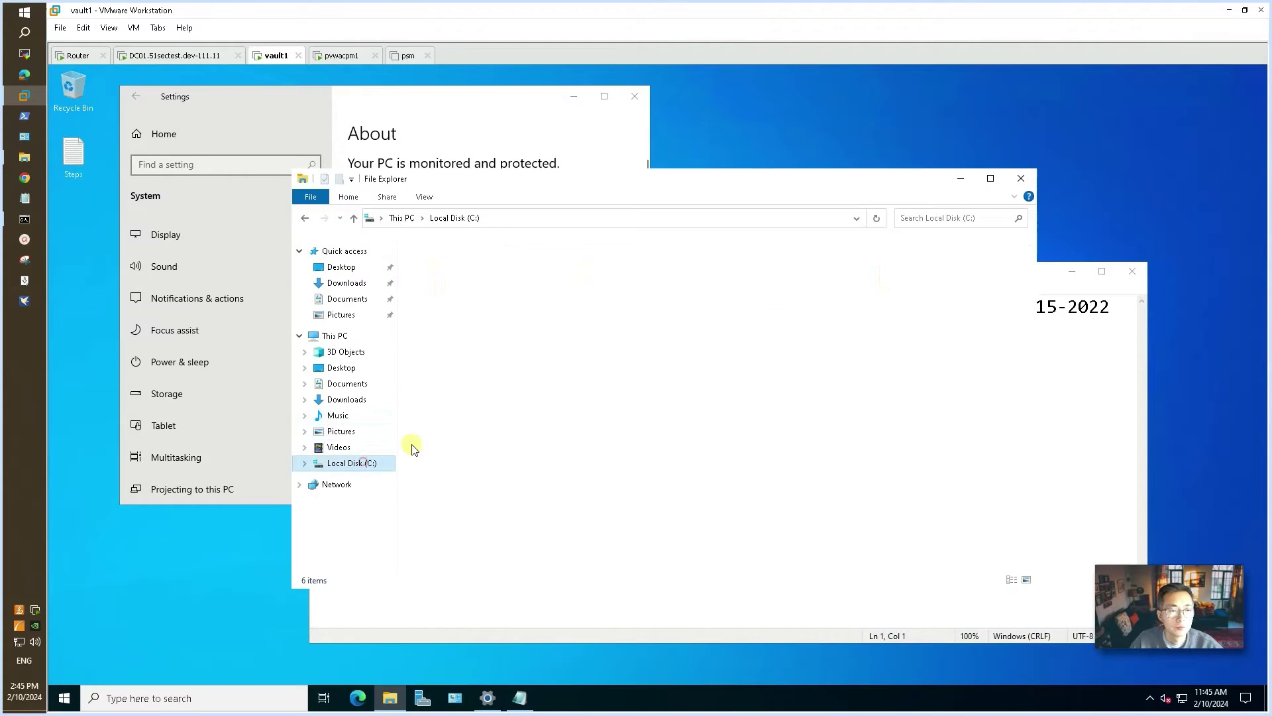
double_click(440, 259)
drag(601, 189, 435, 247)
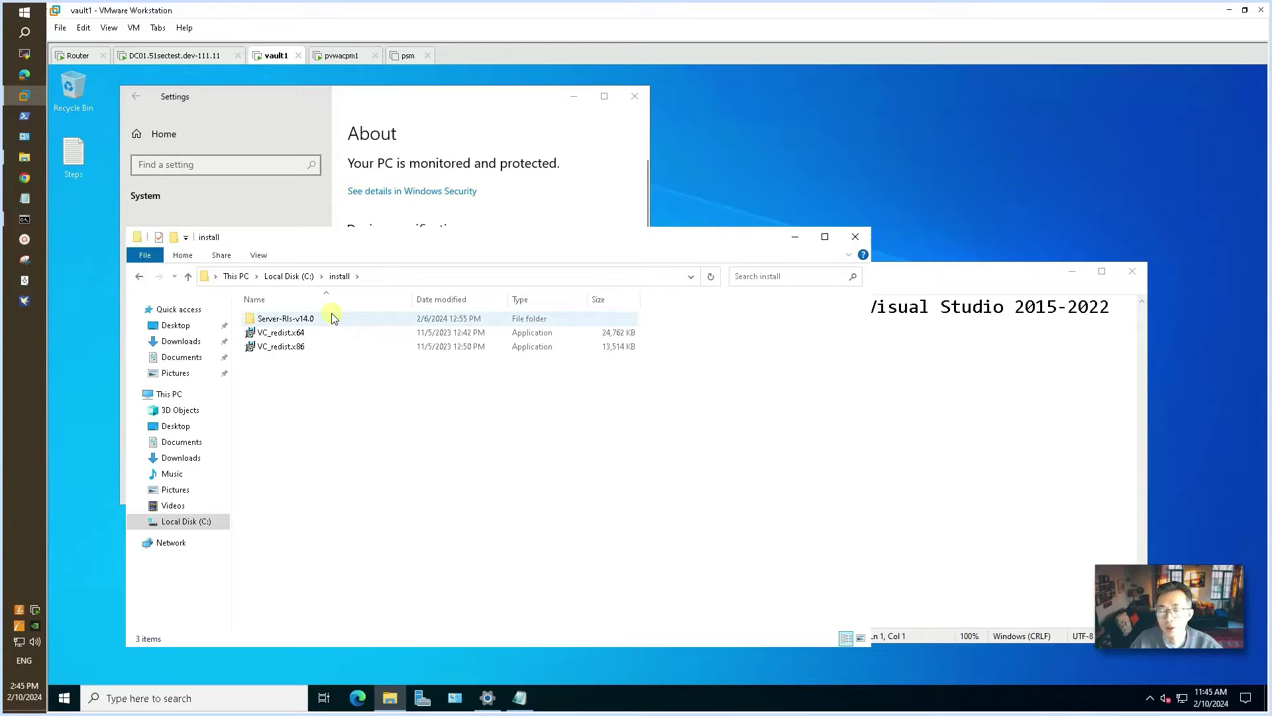
click(344, 55)
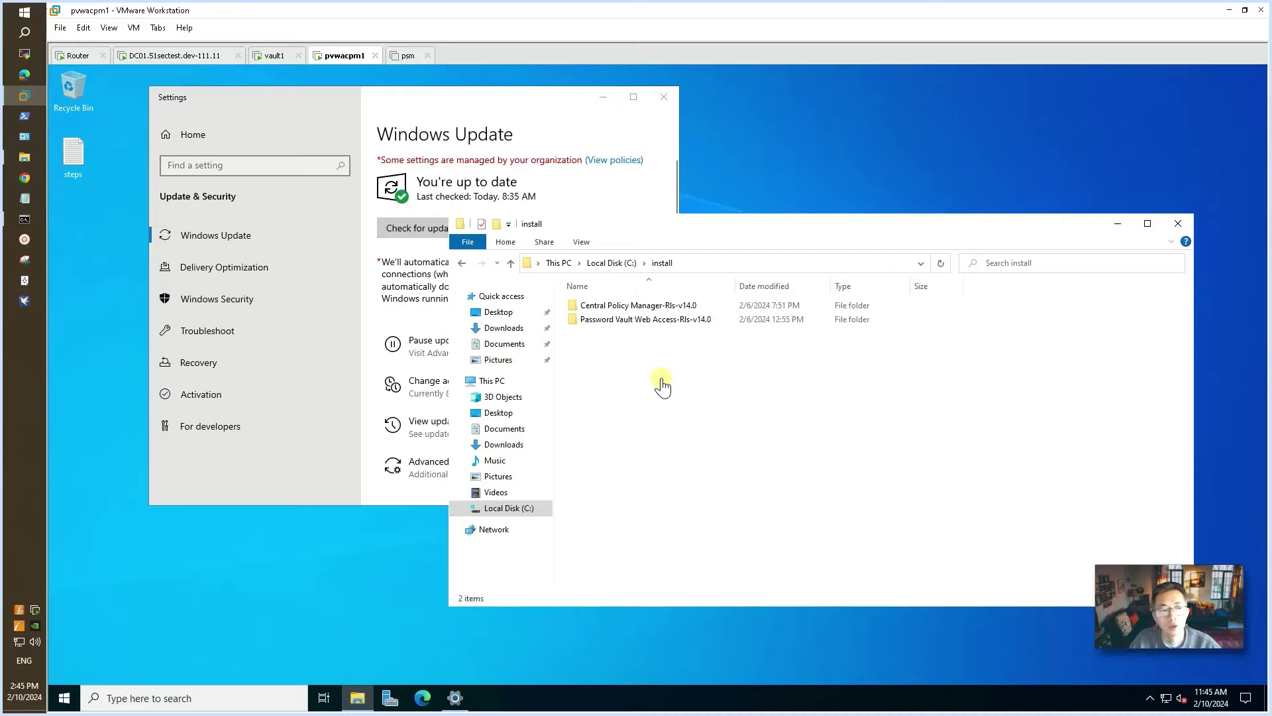
click(269, 55)
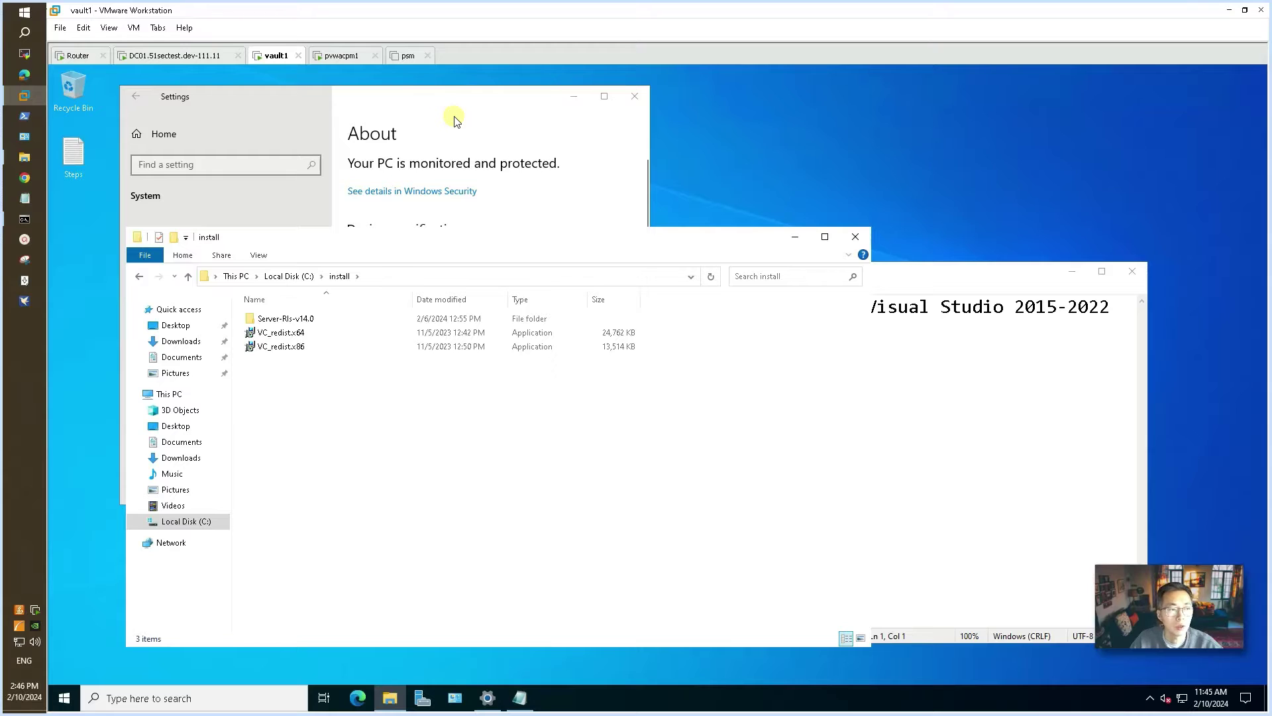
Step: Select both VC_redist installers and highlight 'Visual C++ Redistributable' in the Steps notes
drag(299, 380, 287, 332)
click(577, 303)
drag(562, 309, 817, 310)
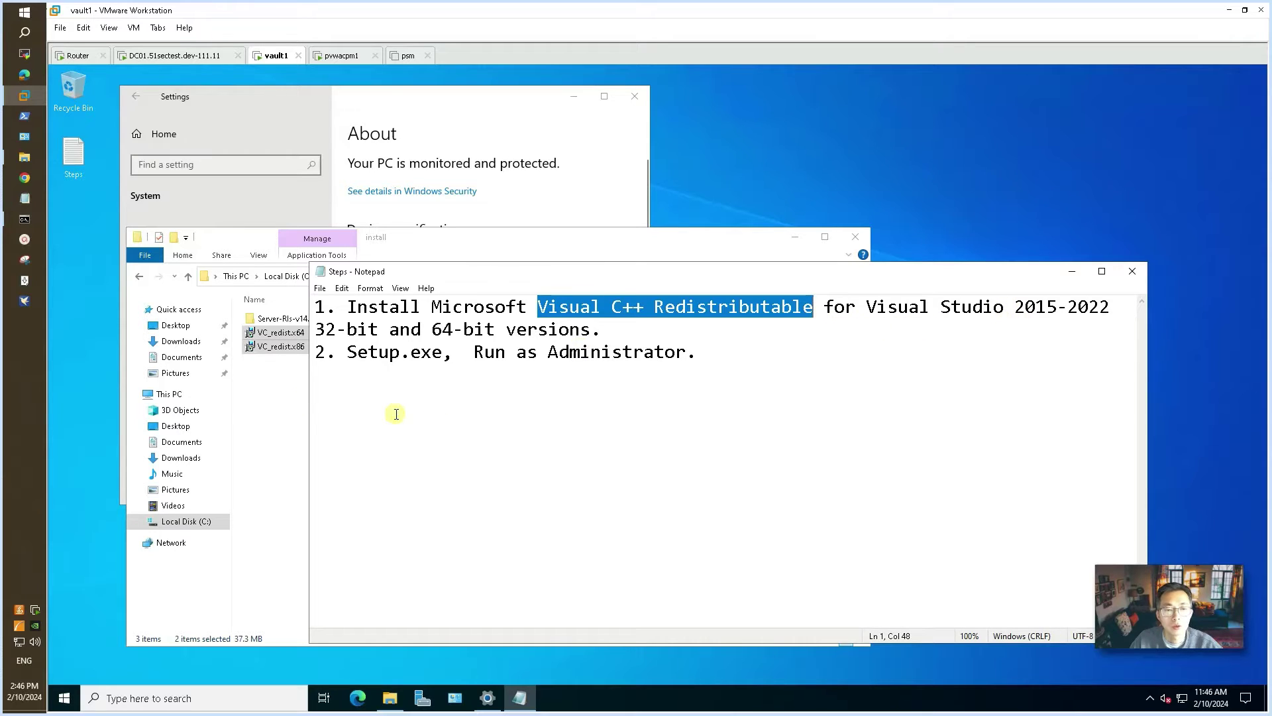
Step: Run setup in Server-Rls-v14.0 as administrator, then minimize the Steps notes
click(288, 373)
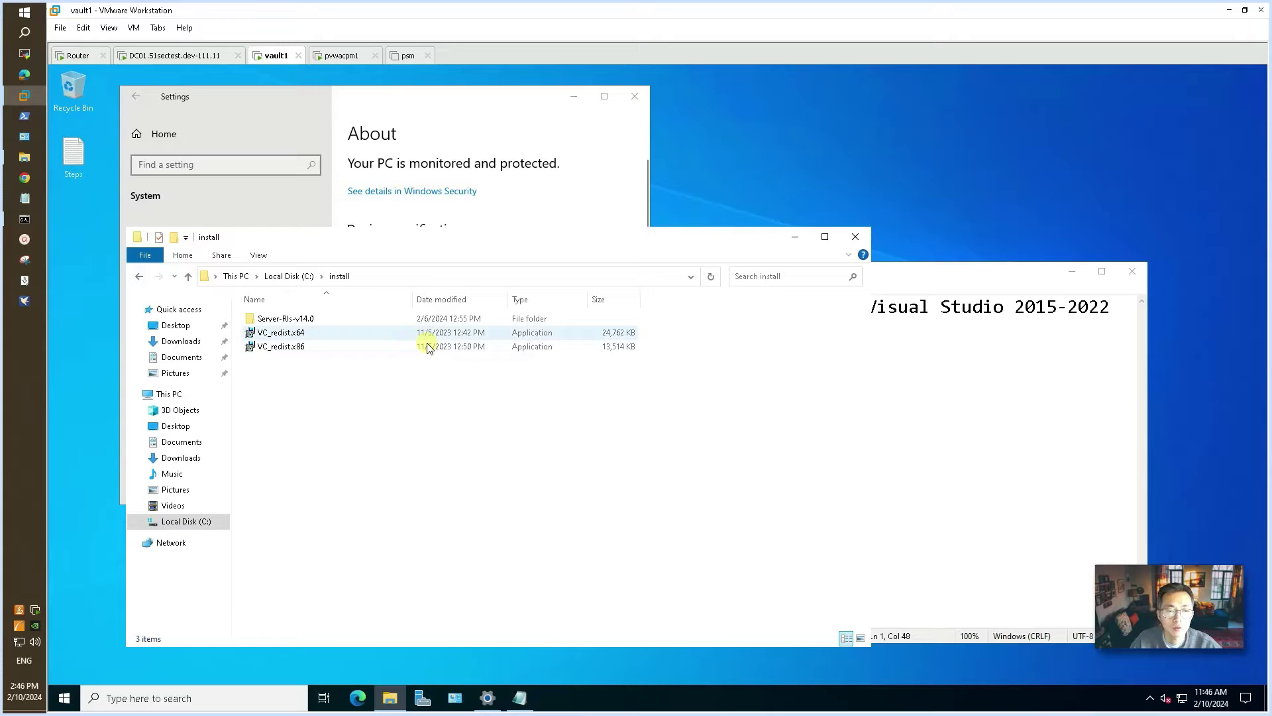
click(422, 319)
double_click(421, 320)
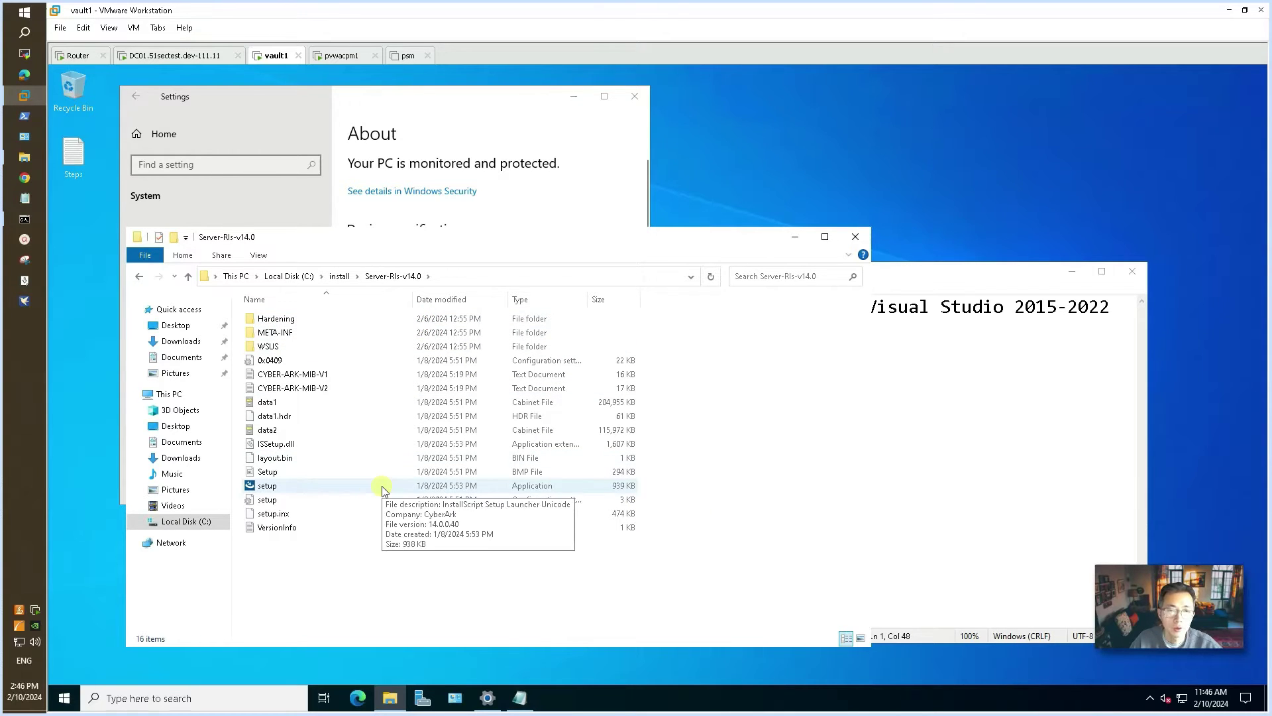
right_click(452, 490)
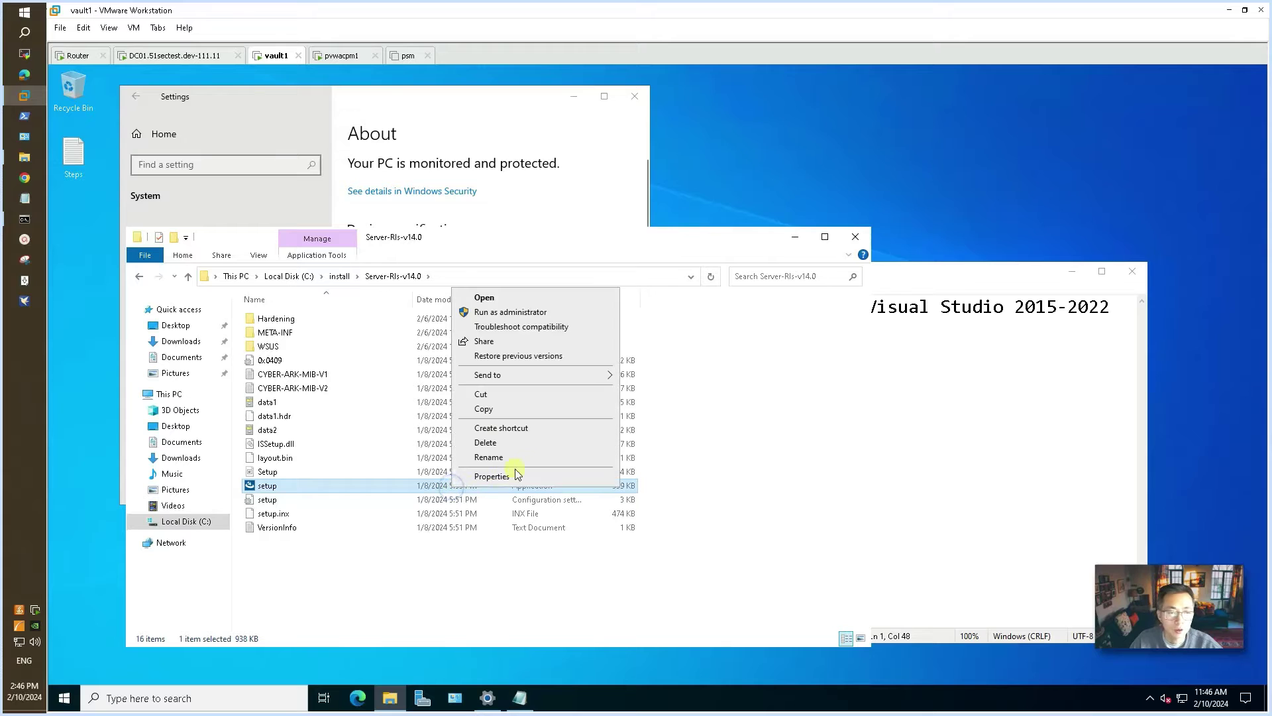
click(556, 312)
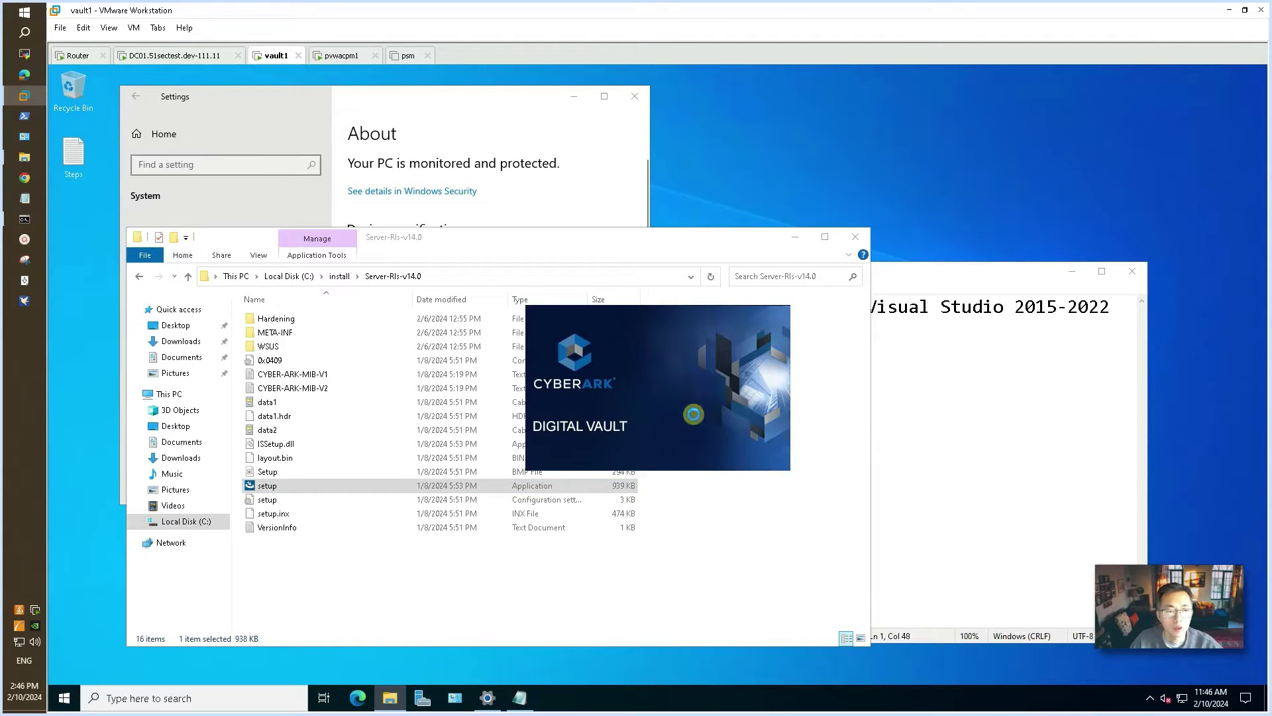
click(901, 428)
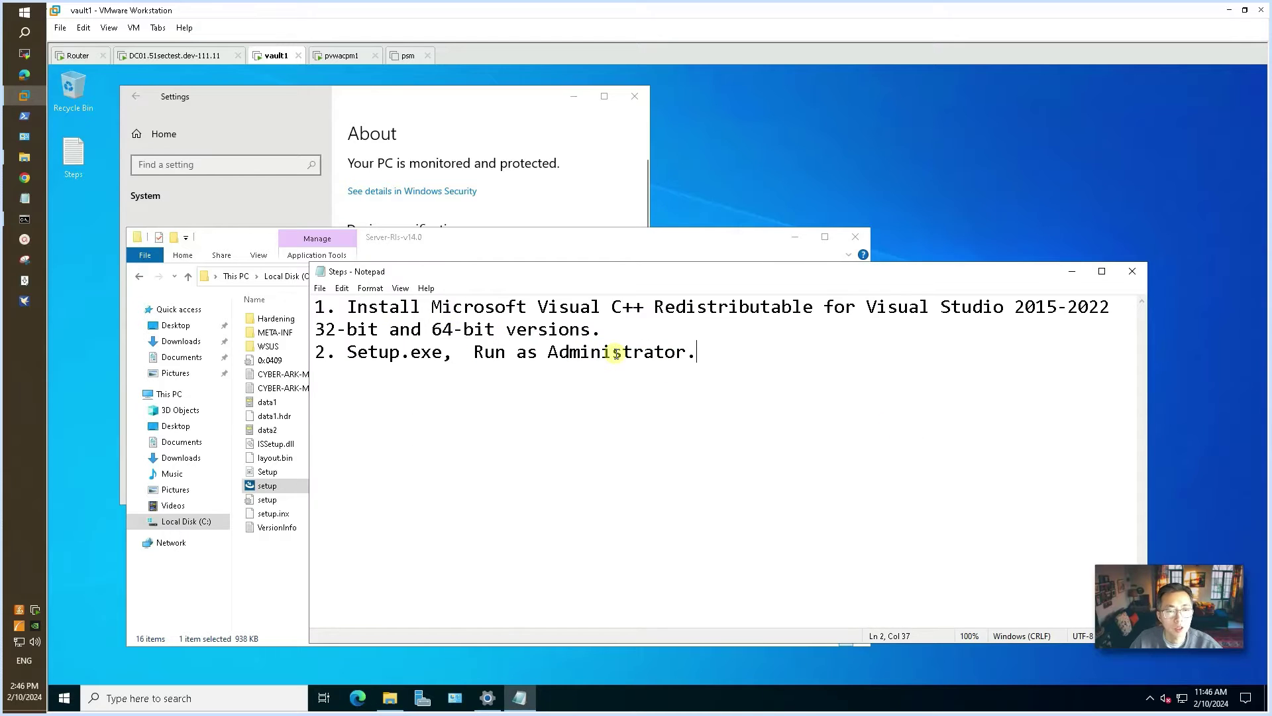
click(1071, 272)
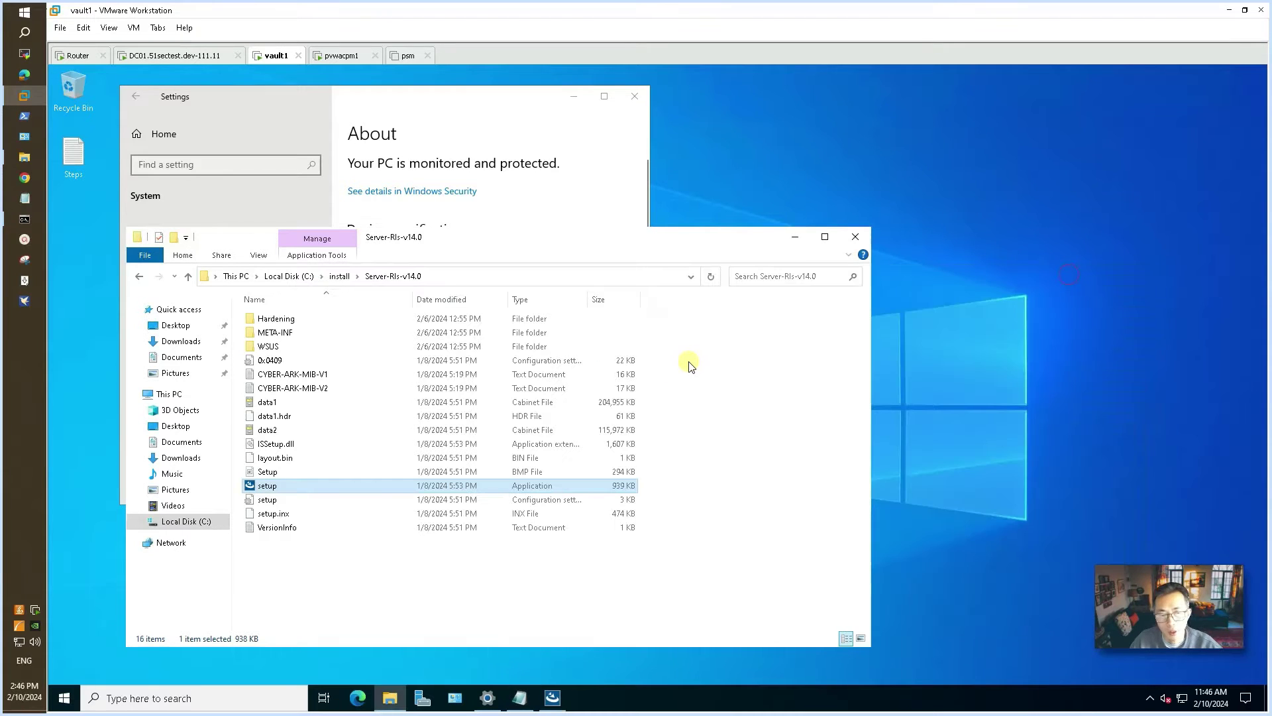
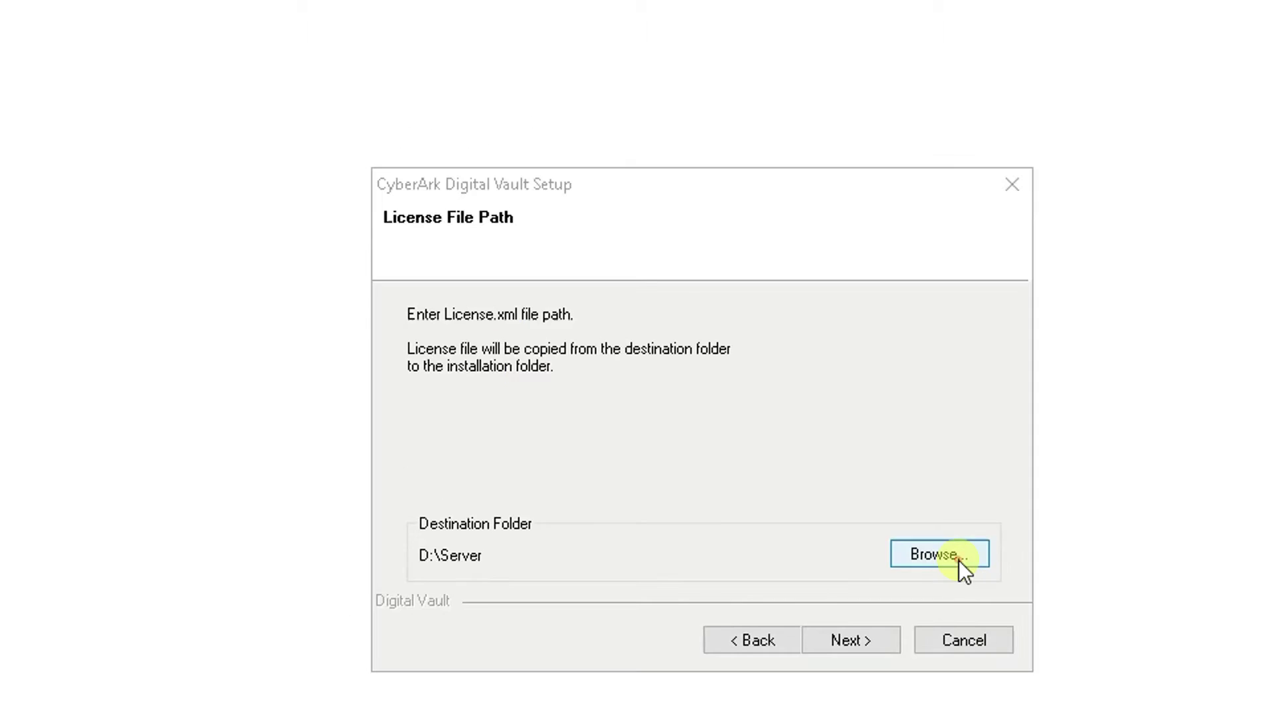
Step: Set the license file path to the Downloads folder
click(937, 496)
click(844, 282)
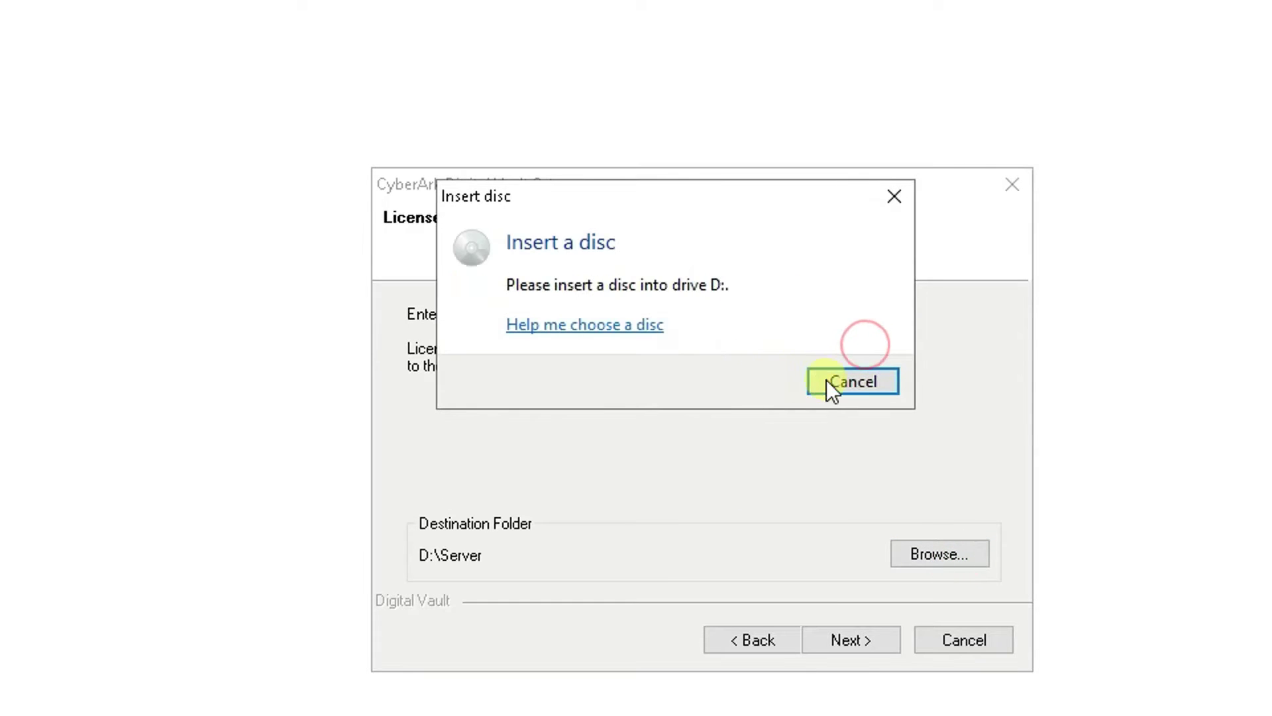
click(868, 380)
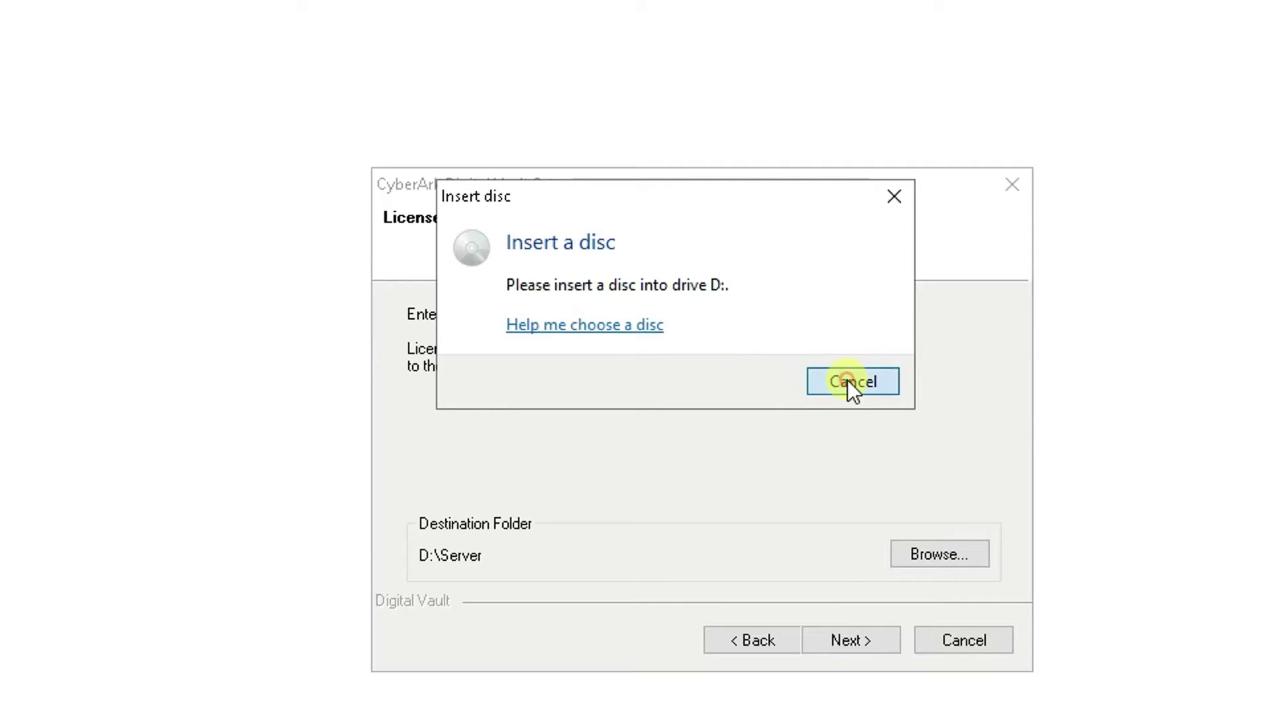
click(614, 343)
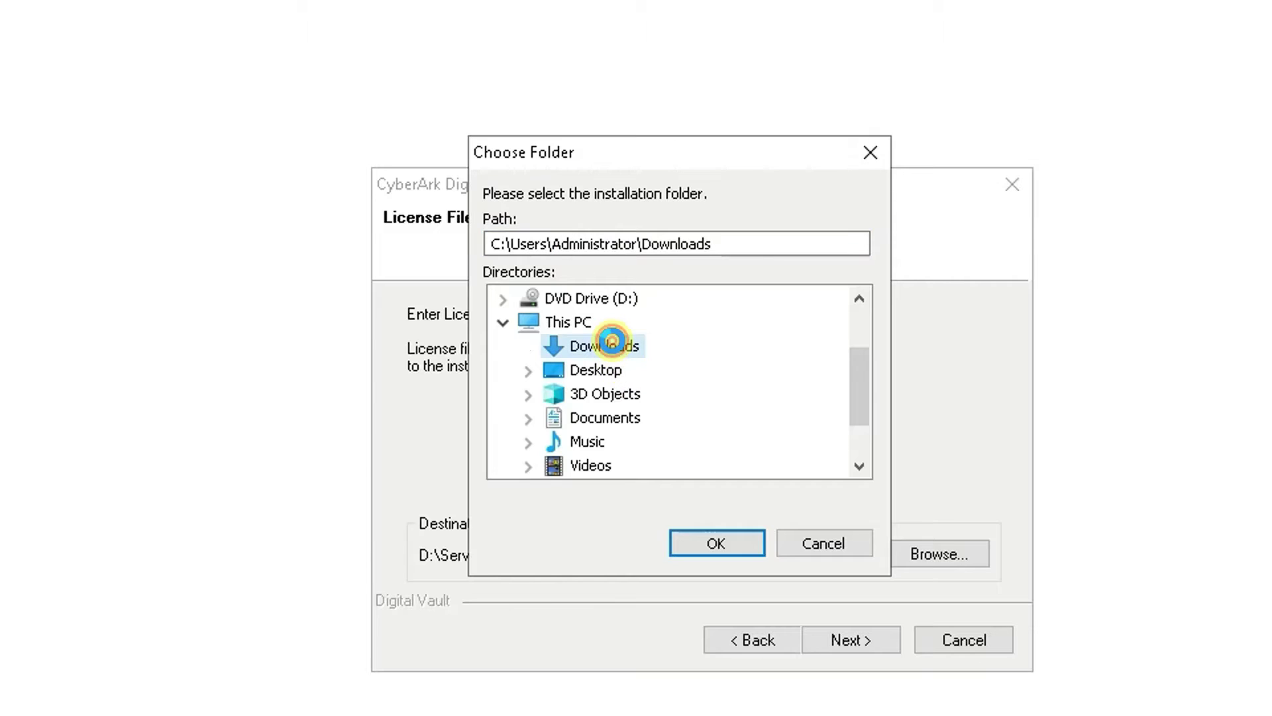
click(721, 548)
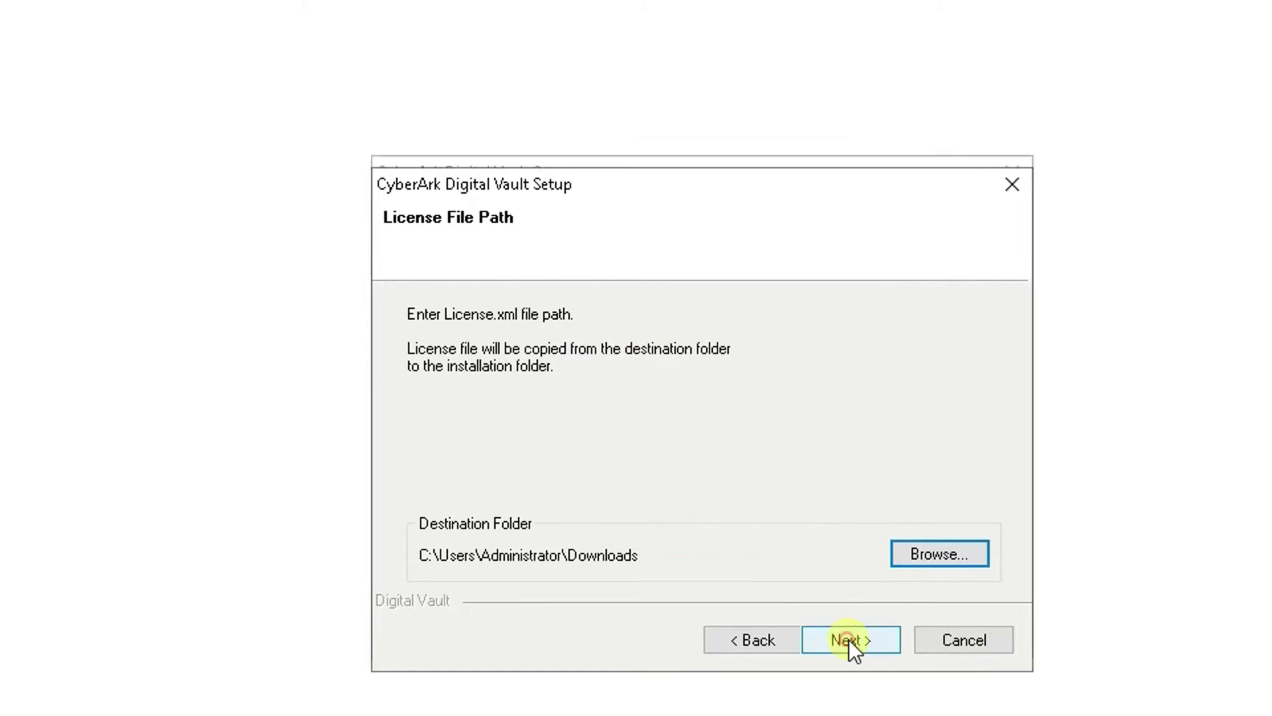
click(846, 643)
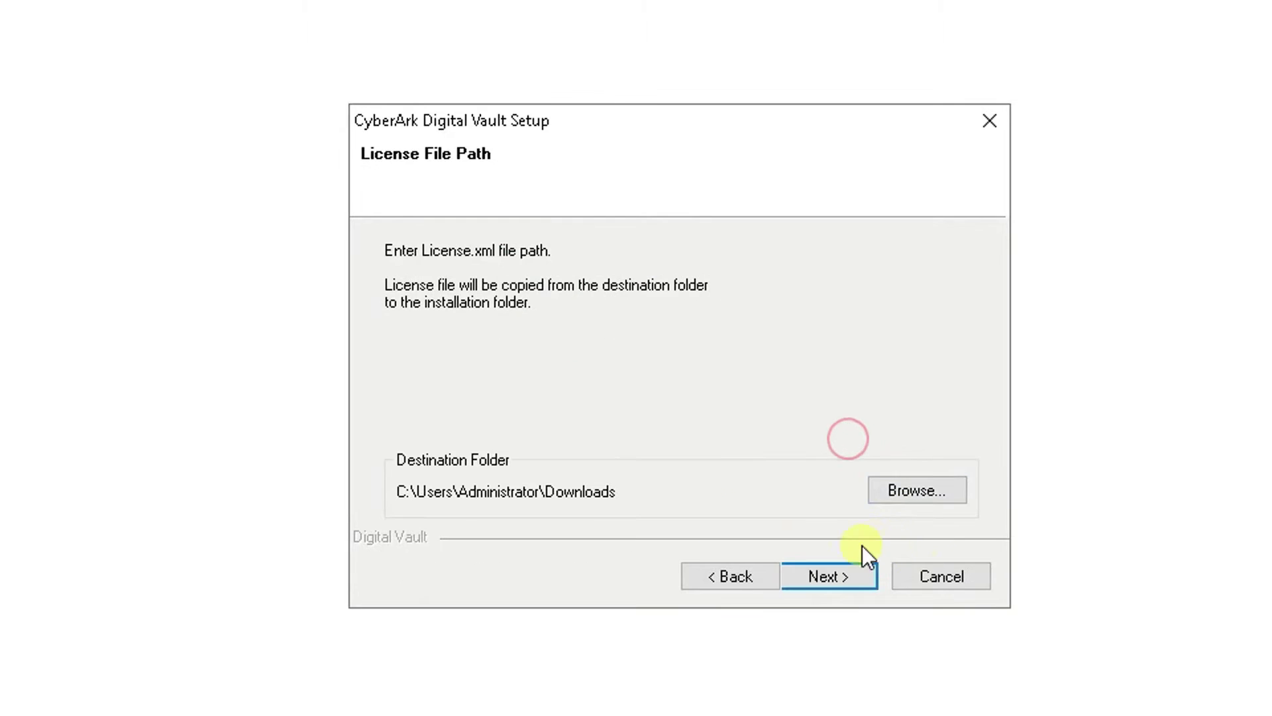
Step: Set the Operator CD path to C:\keys\DemoMasterKeys
click(842, 578)
click(844, 381)
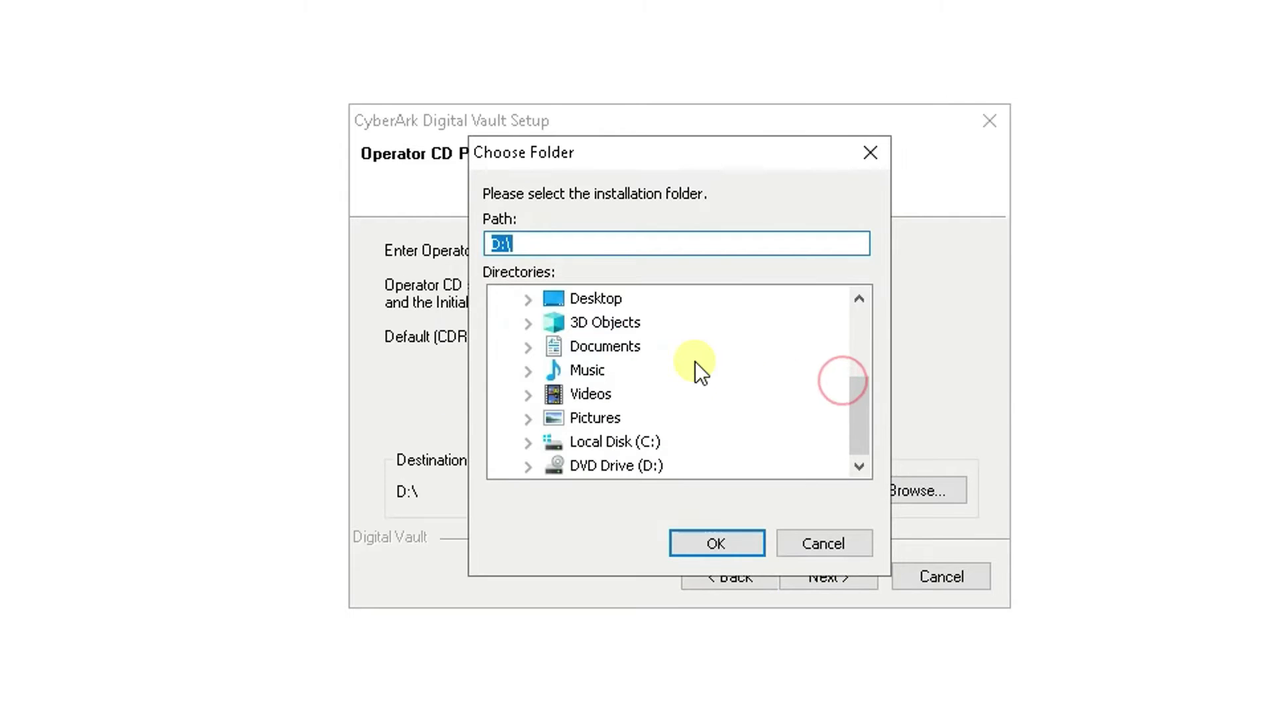
double_click(614, 440)
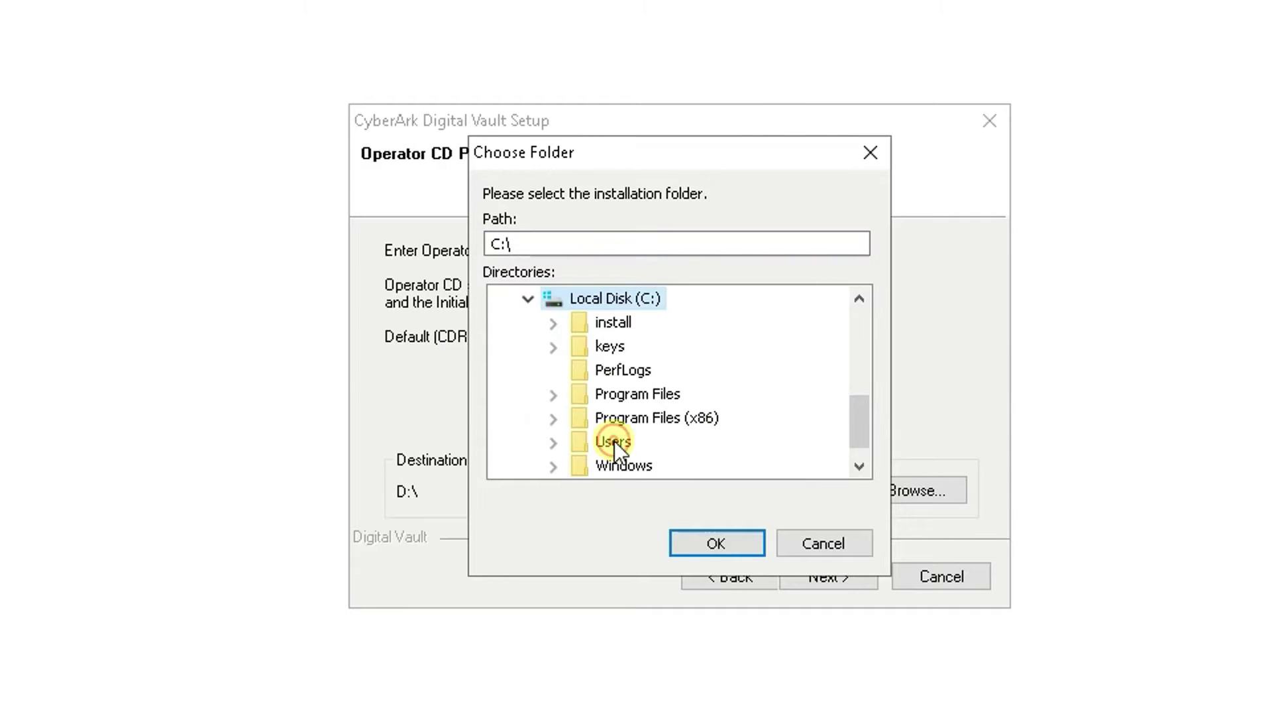
double_click(621, 344)
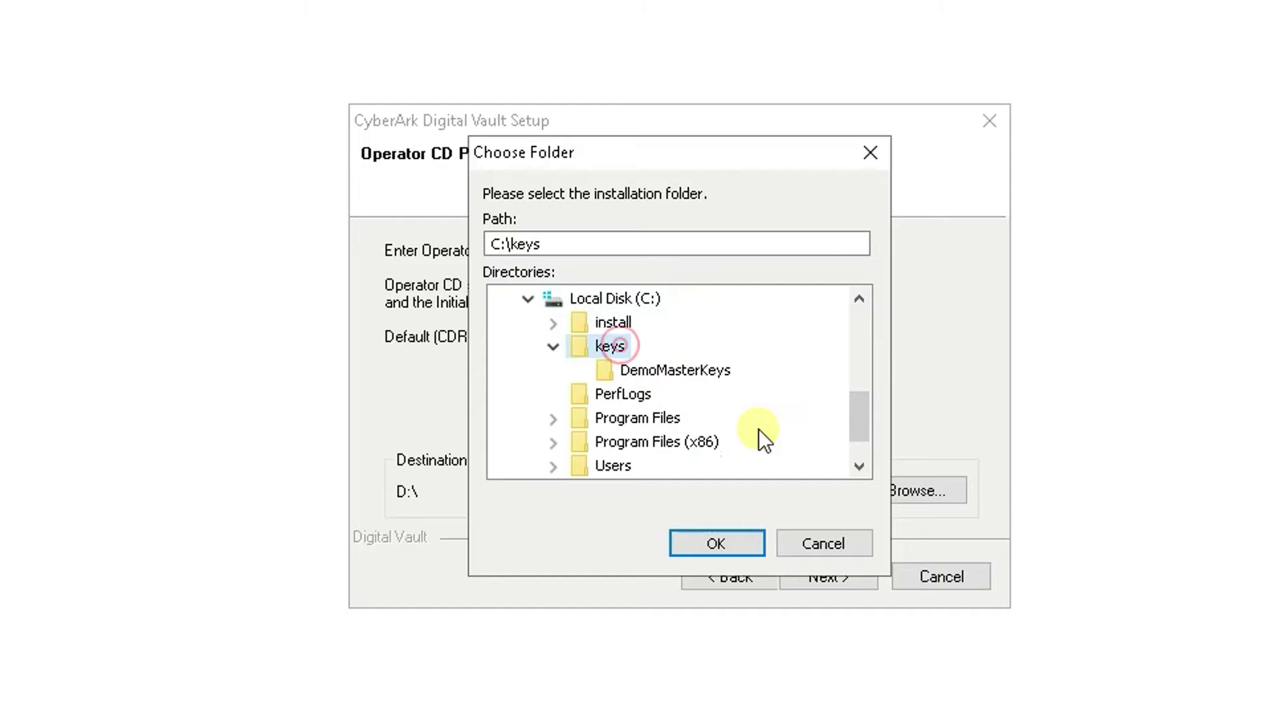
click(693, 372)
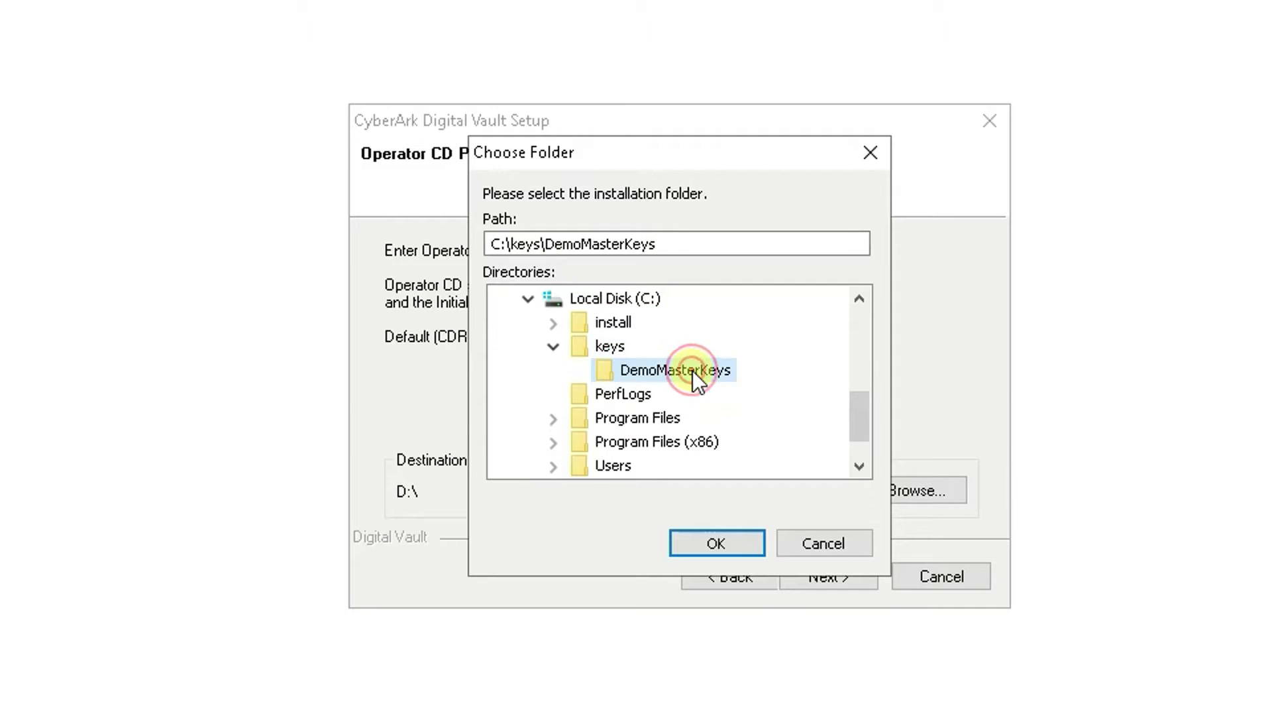
click(720, 535)
click(817, 585)
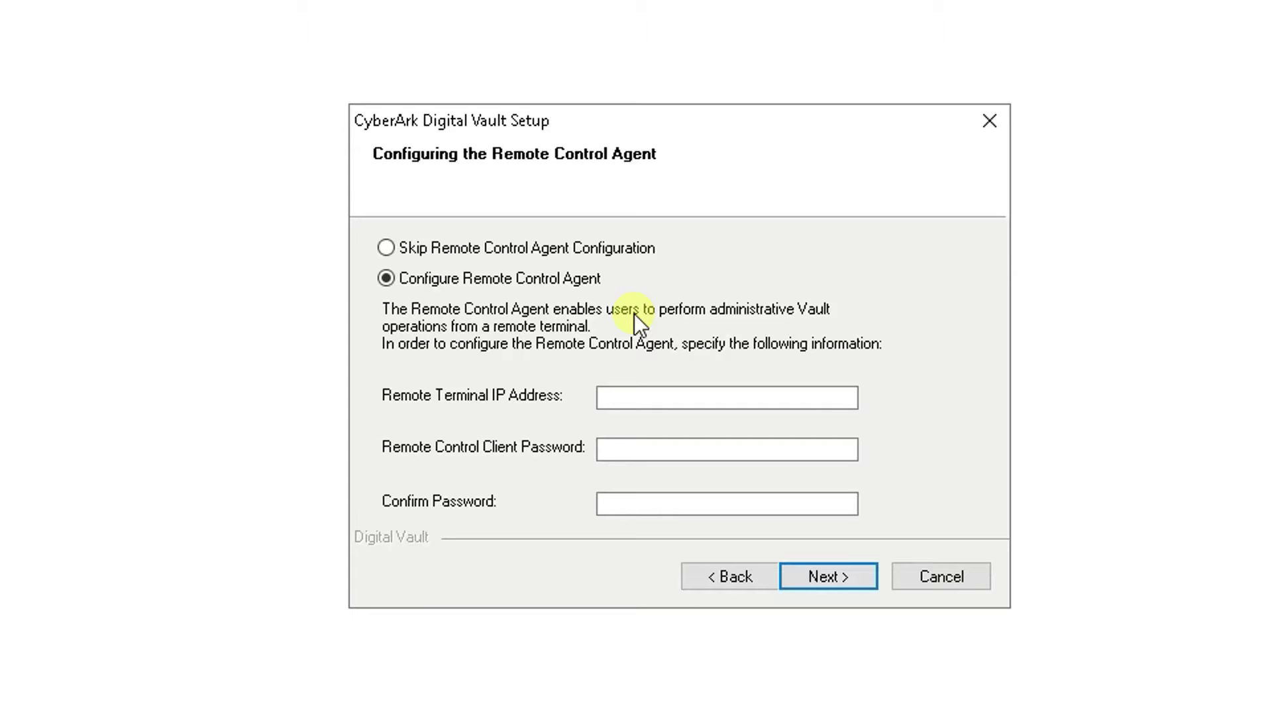
Step: Skip the Remote Control Agent, choose 'Do not harden the machine', and install to the default program folder
click(615, 249)
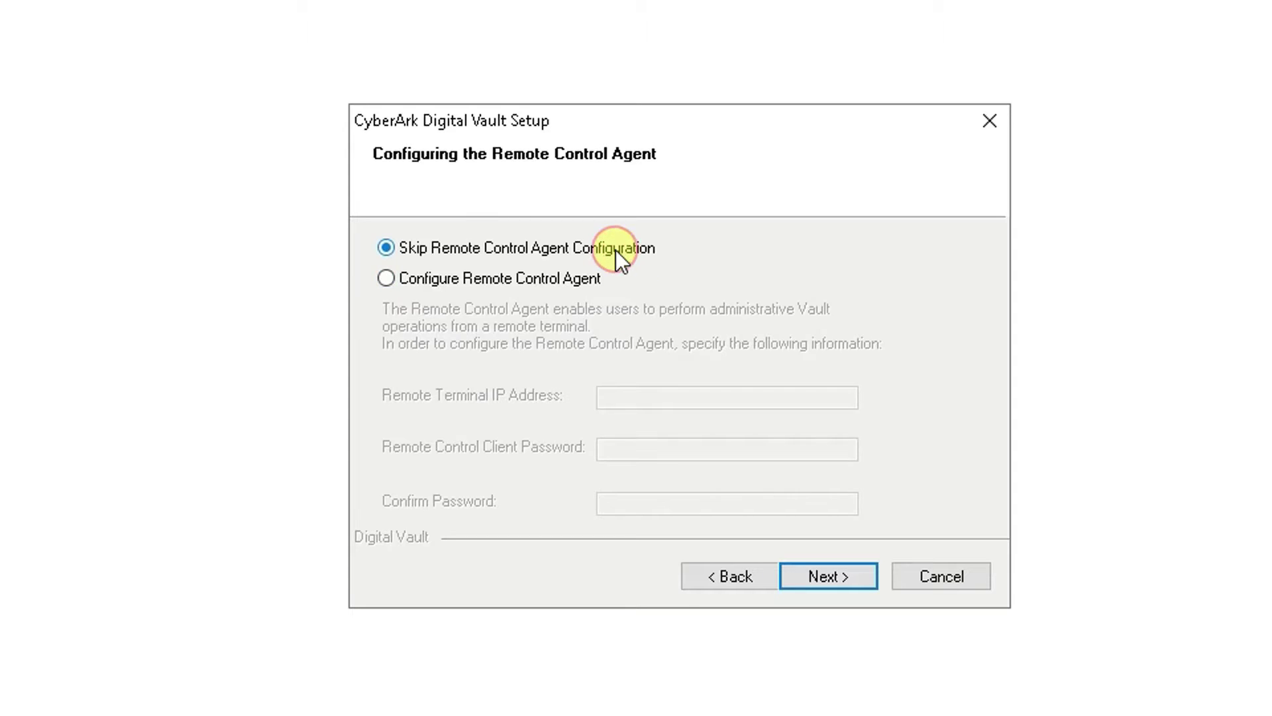
click(836, 571)
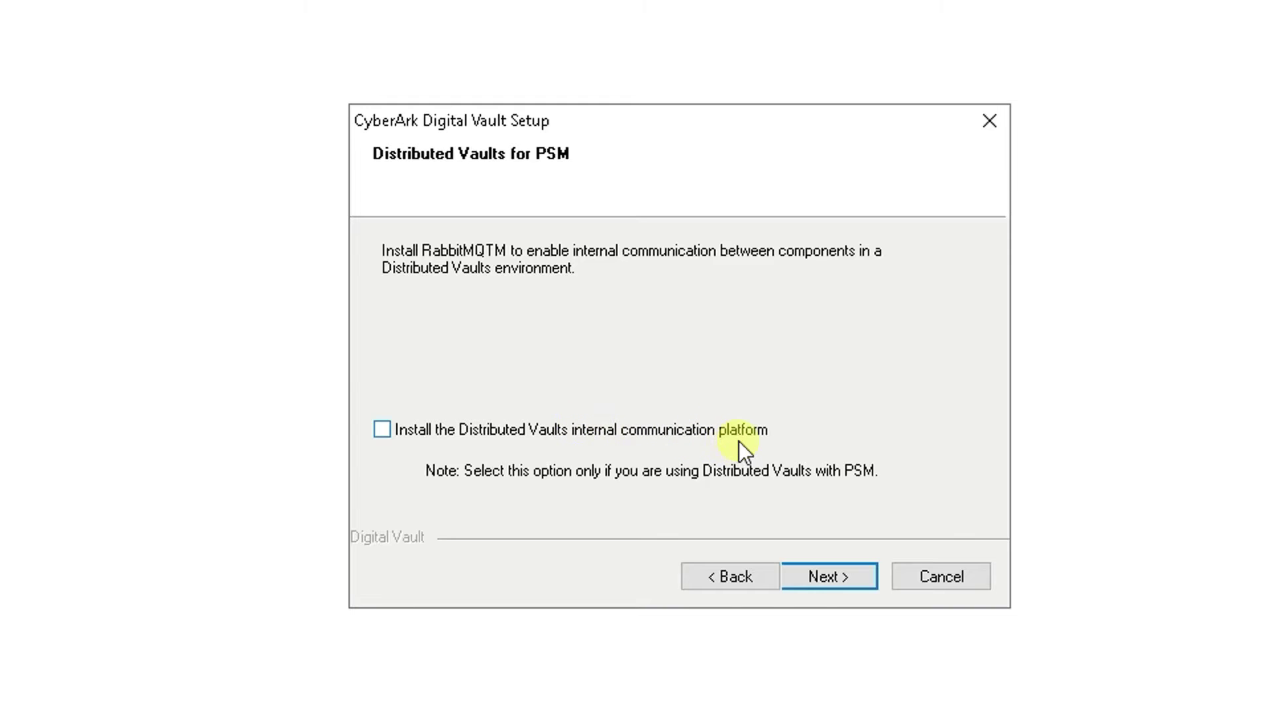
click(840, 560)
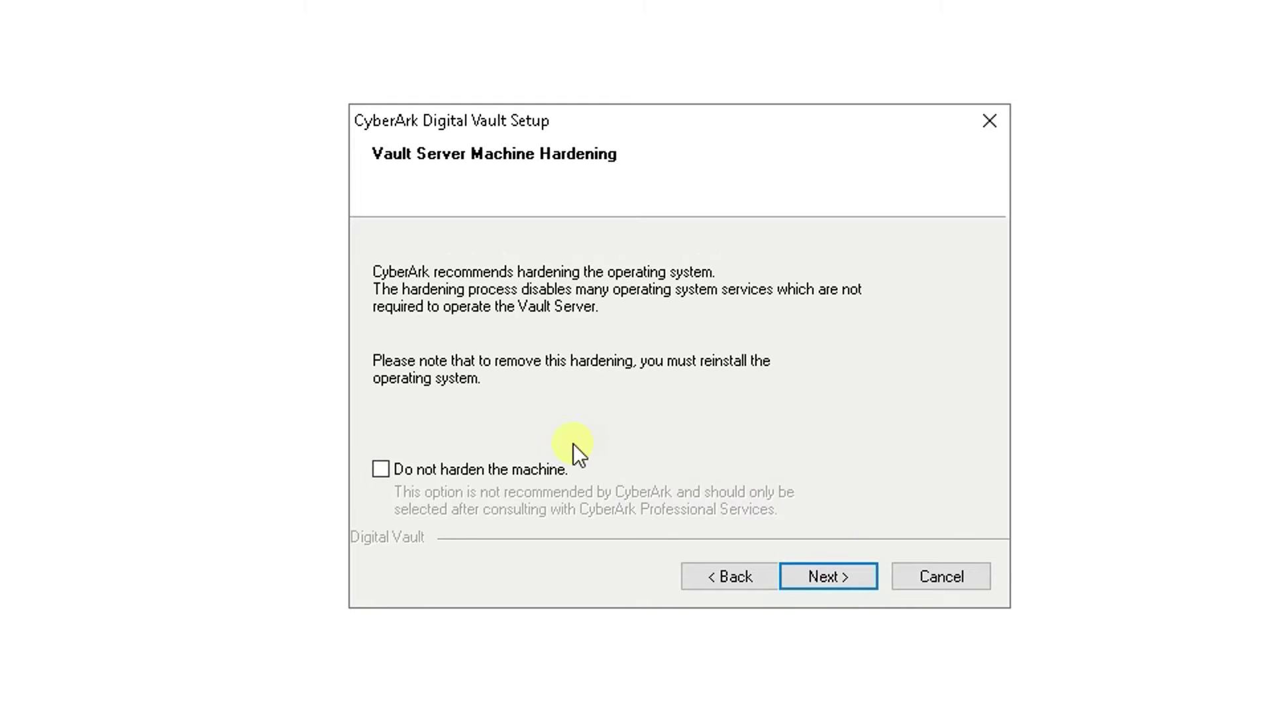
click(554, 451)
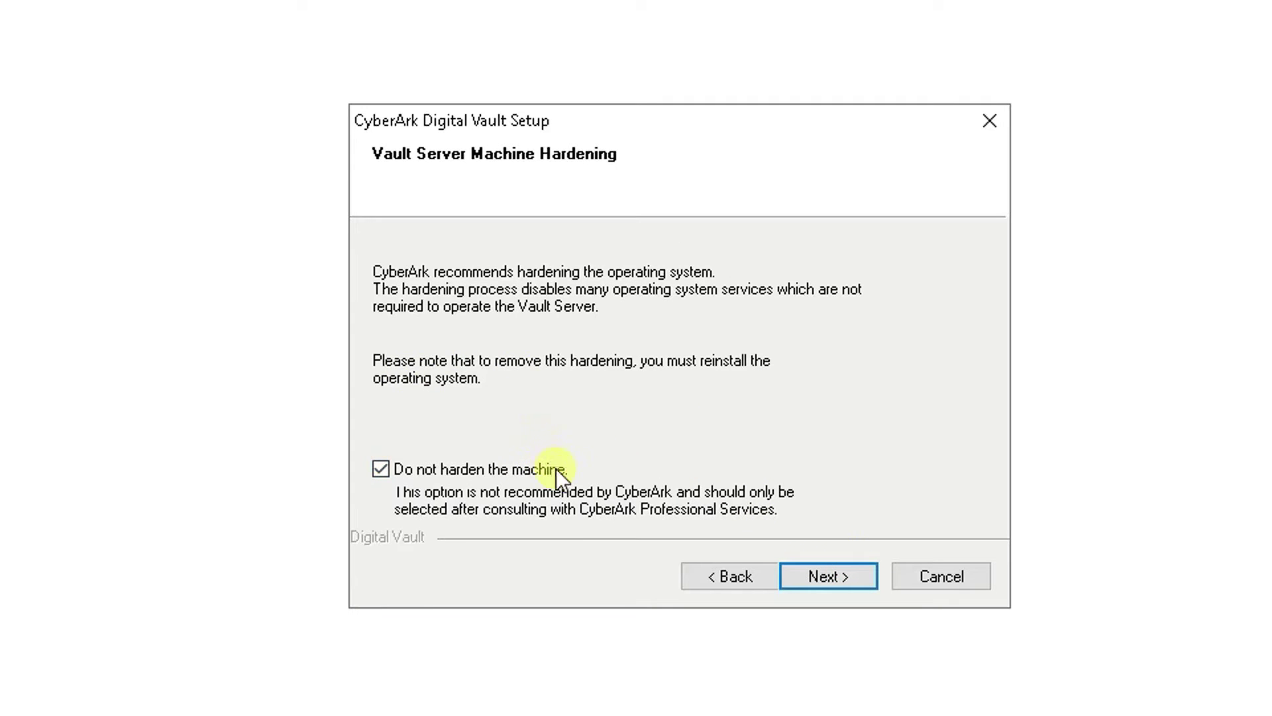
click(840, 581)
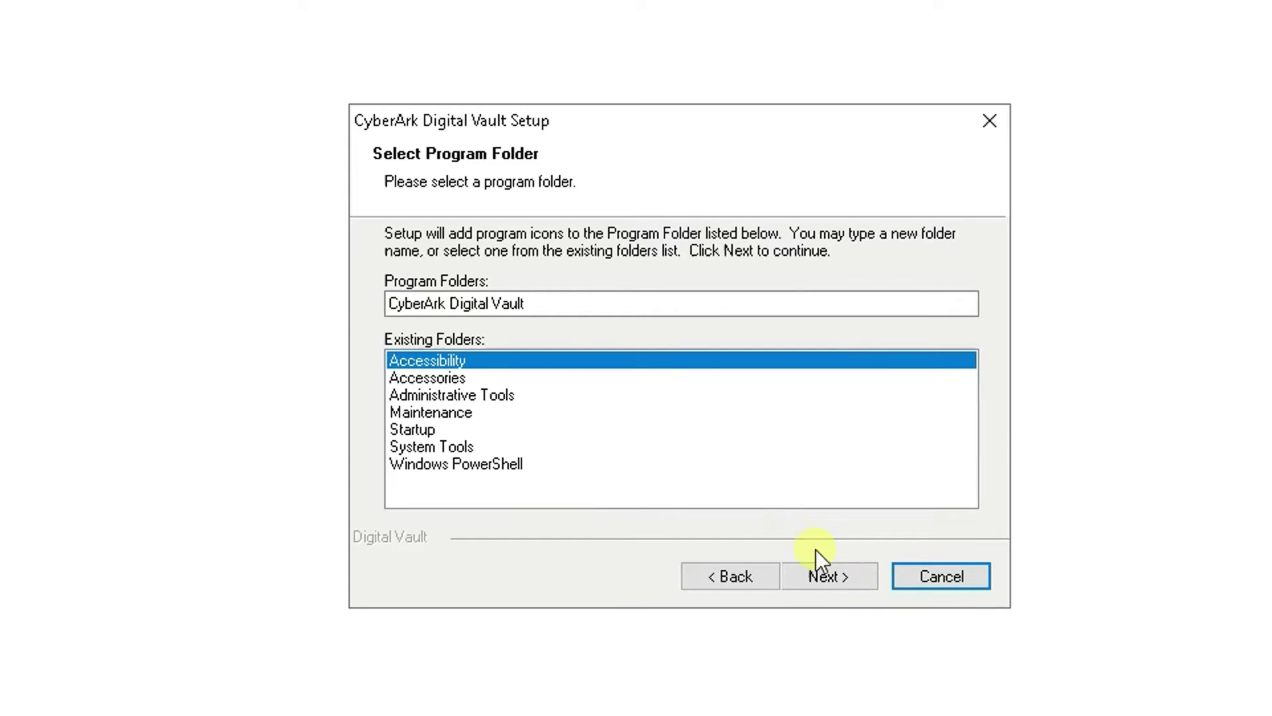
click(823, 577)
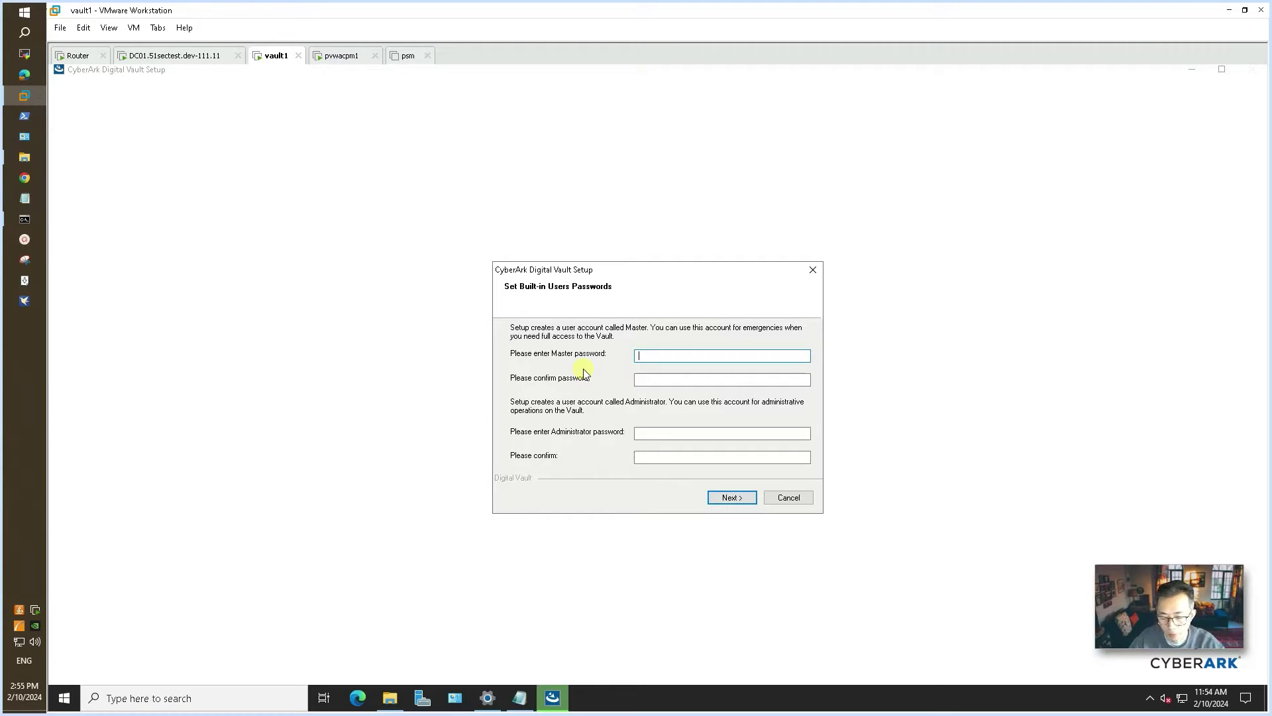
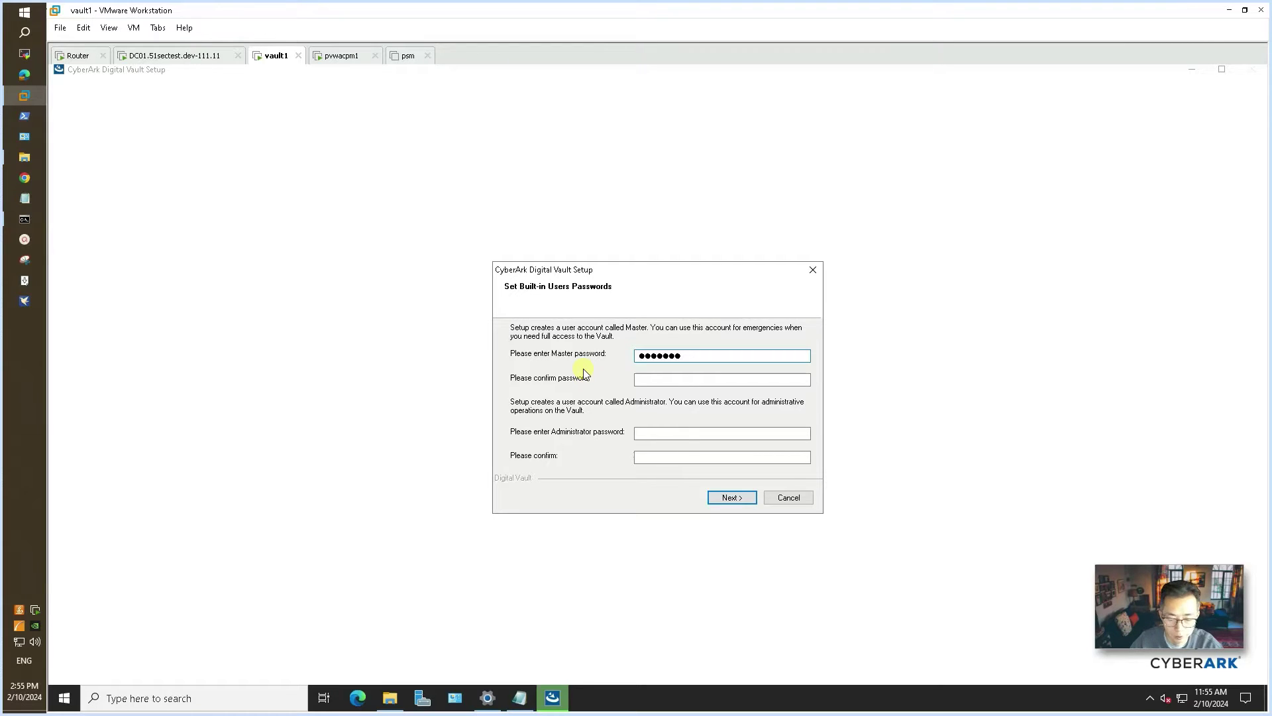
Step: Enter the Master and Administrator passwords, then finish setup choosing to restart later
key(Tab)
key(Tab)
key(Tab)
click(728, 497)
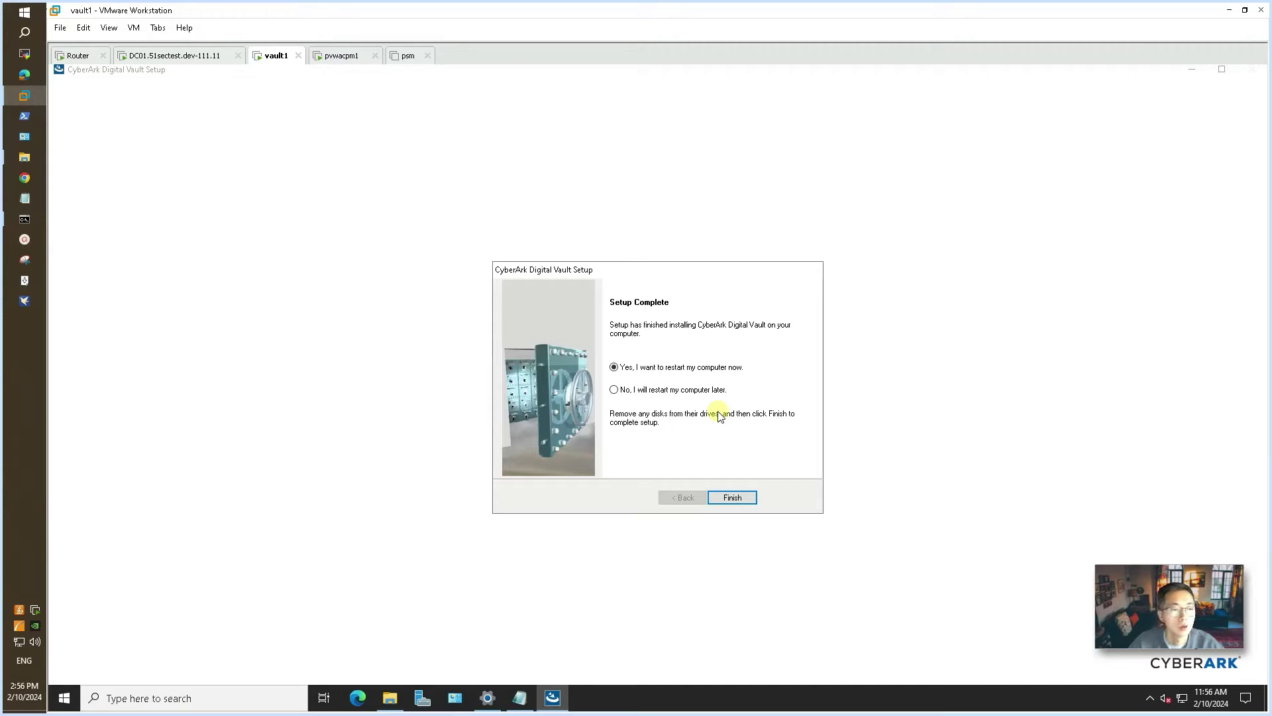
click(701, 390)
click(741, 498)
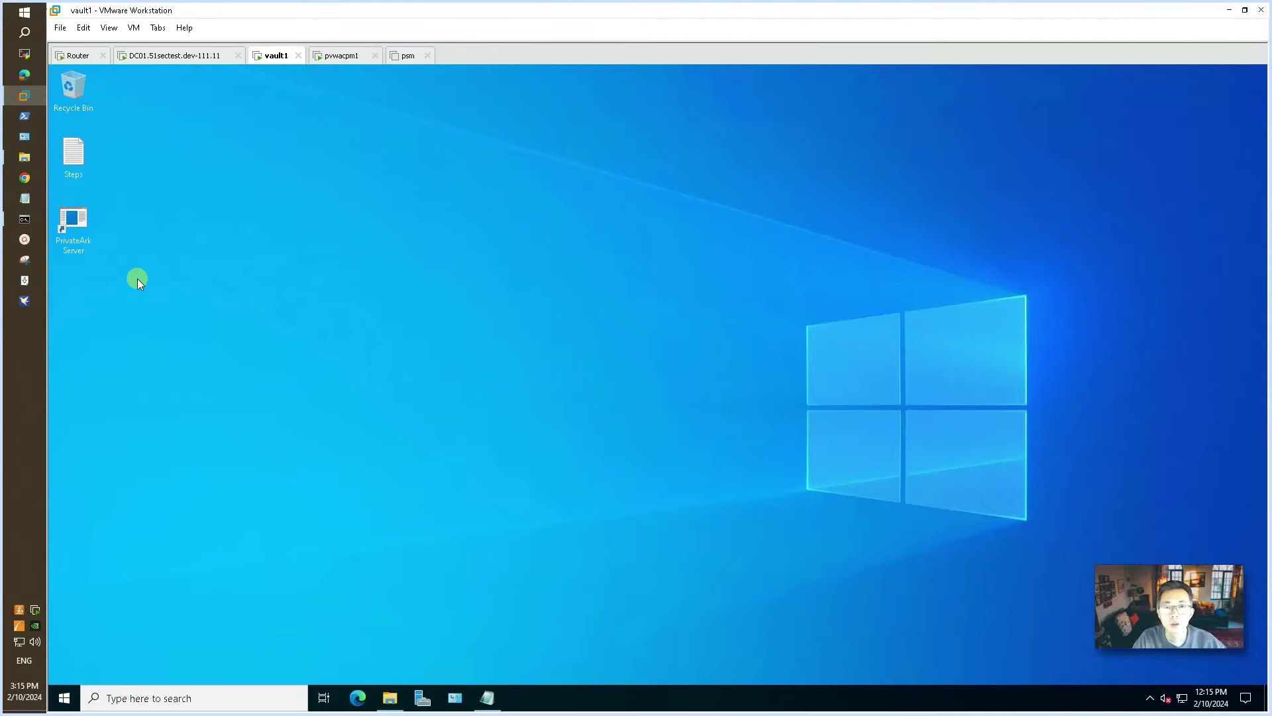
Step: Run setup from C:\install\Client-Rls-v12.6\Client as administrator
click(77, 244)
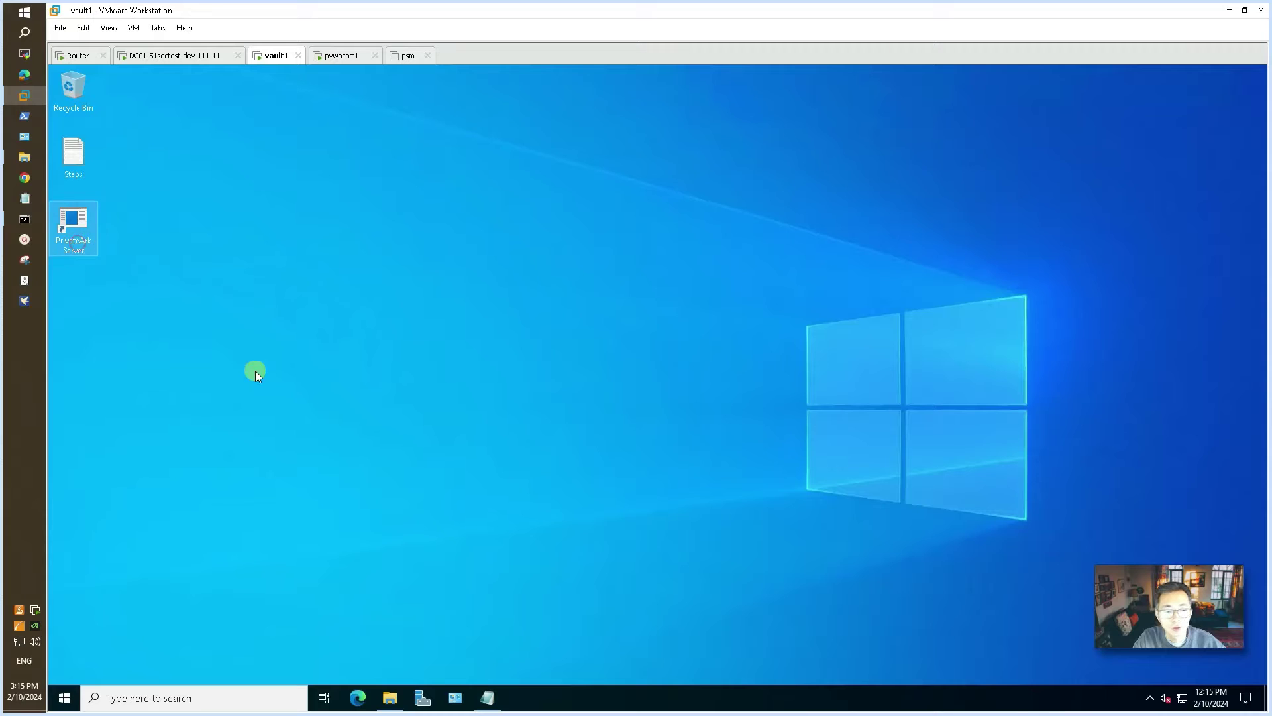
click(390, 697)
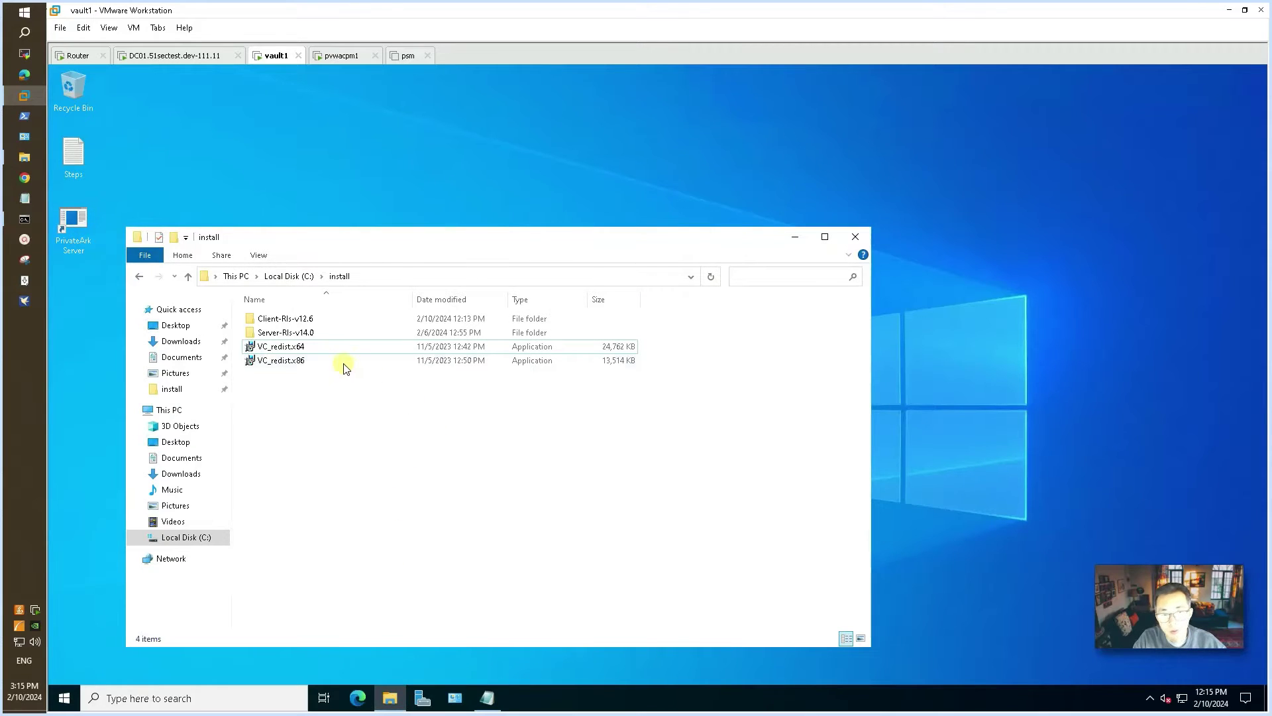
double_click(301, 321)
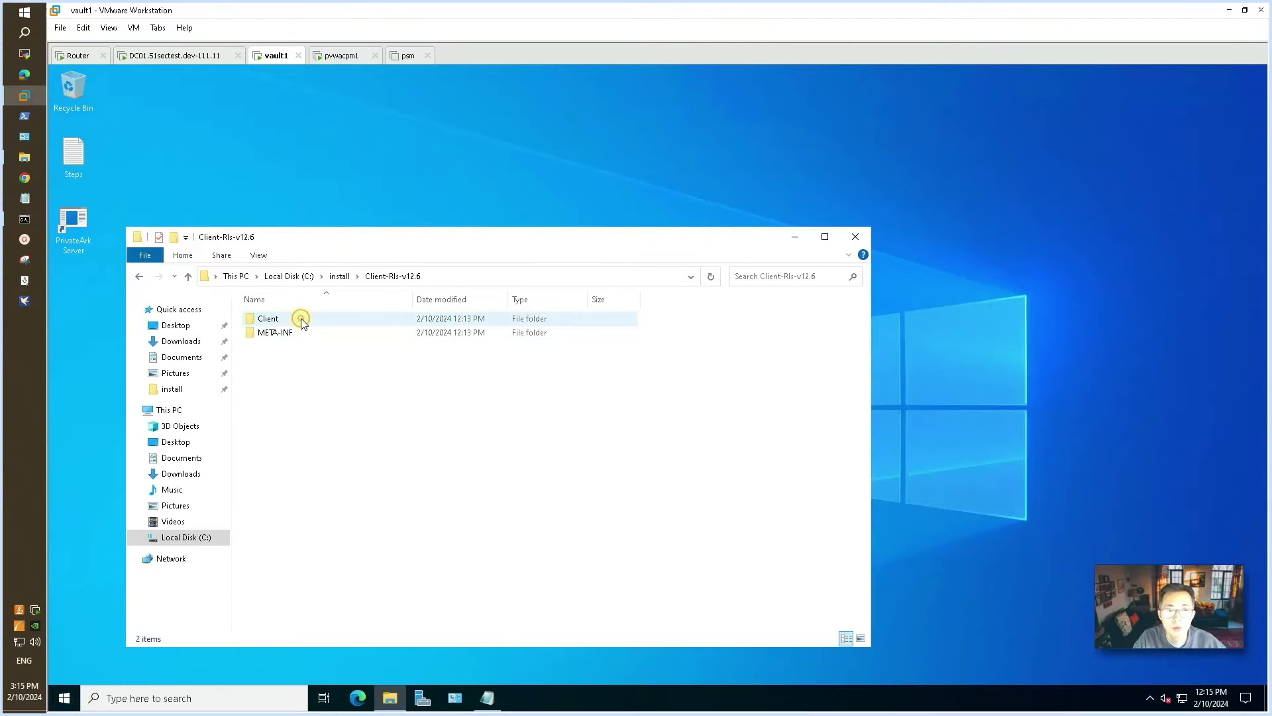
double_click(302, 321)
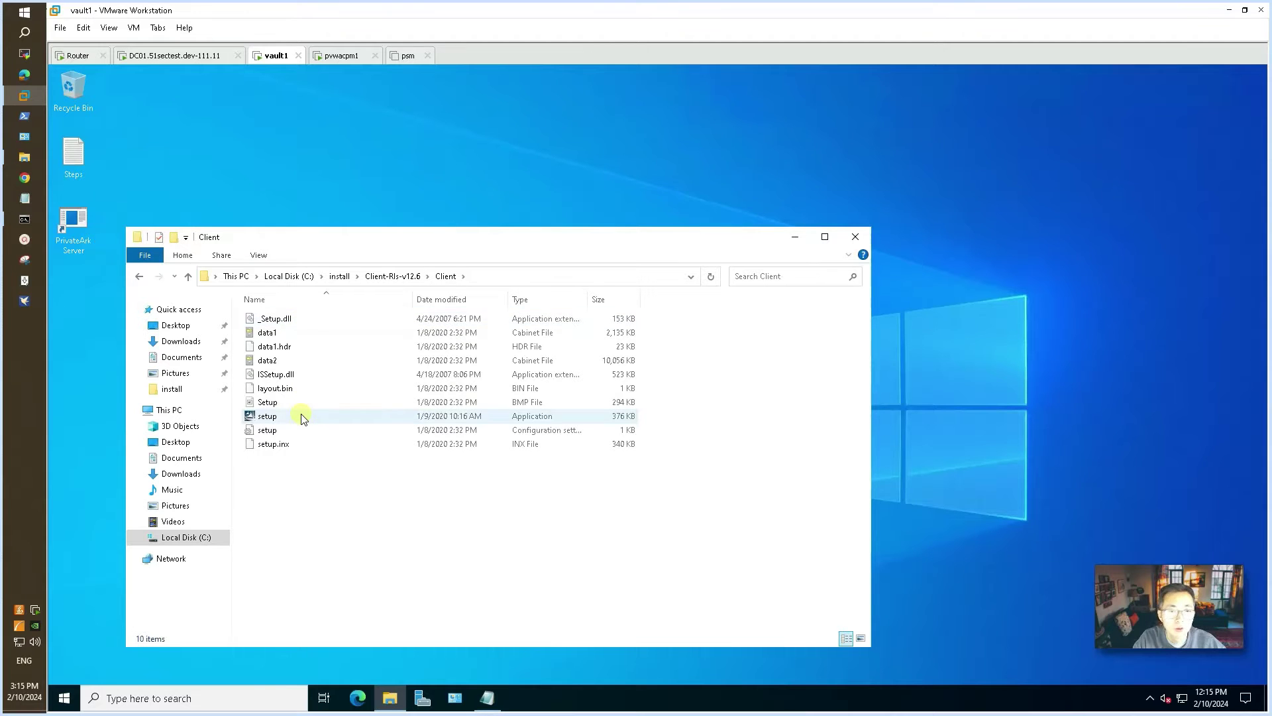
double_click(300, 416)
right_click(301, 417)
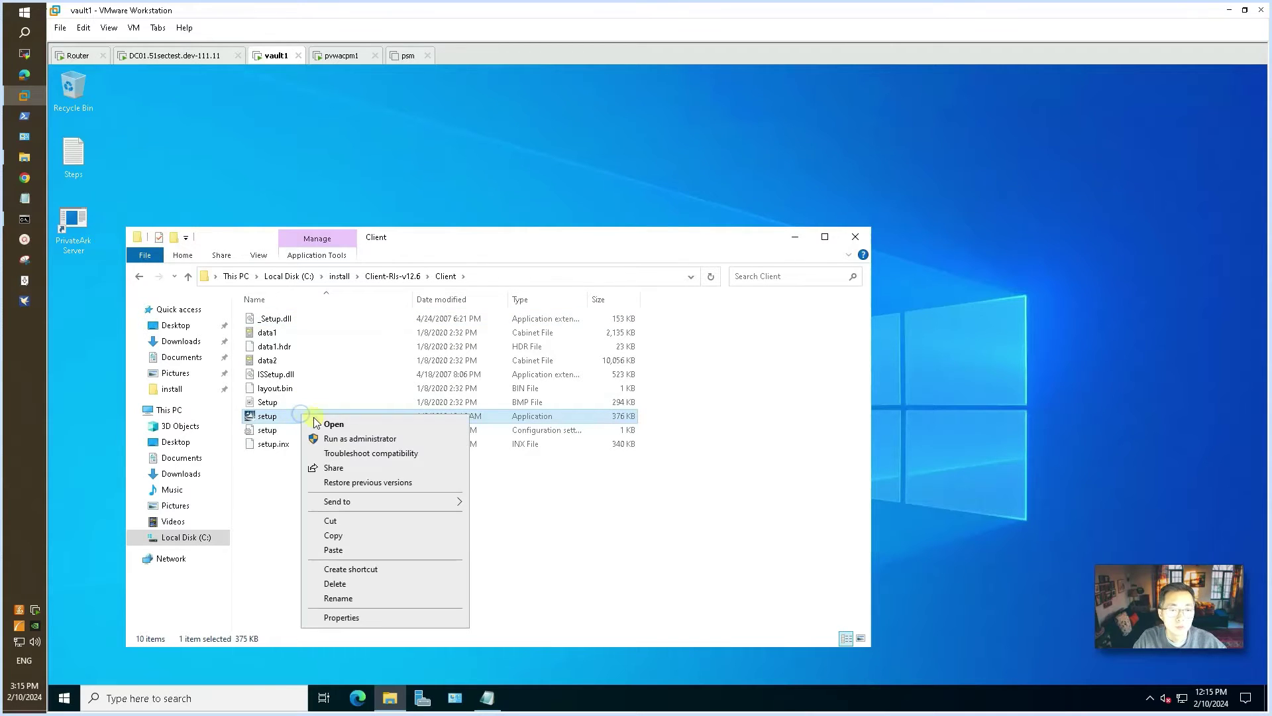
click(339, 439)
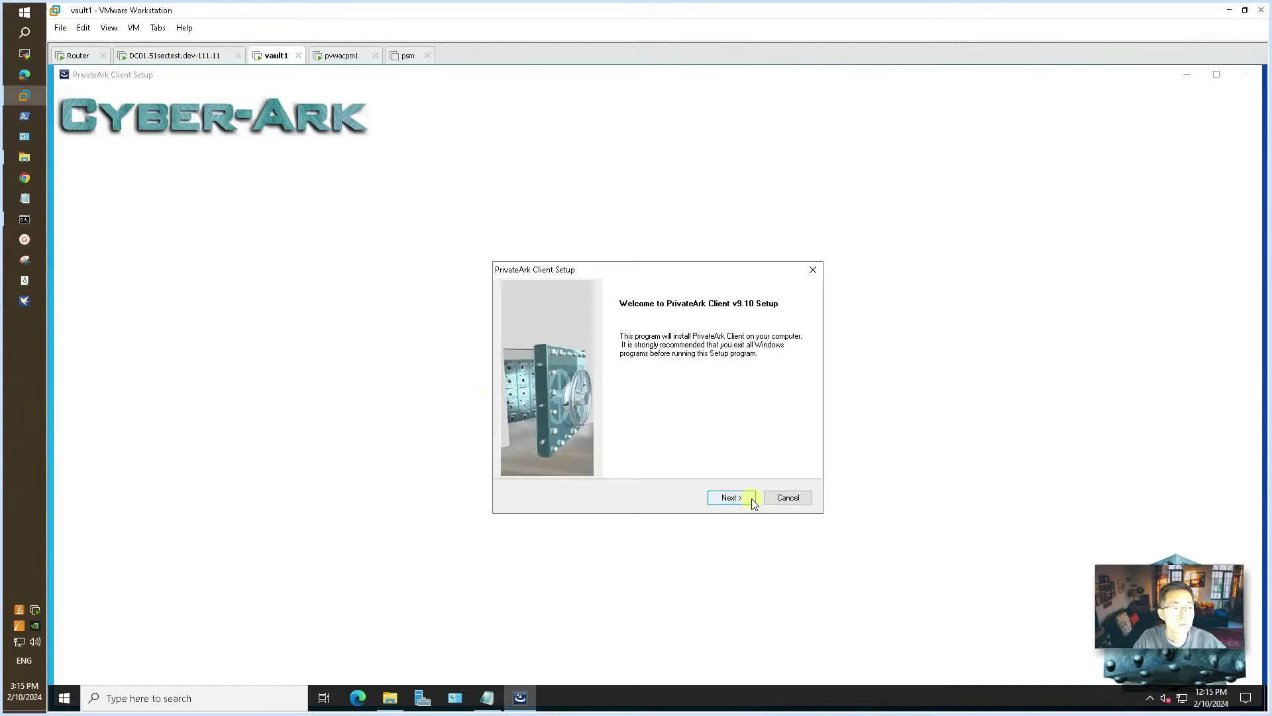
Step: Install the PrivateArk Client with company 'CyberArk', Typical setup and default folders, then define the first Vault
click(732, 497)
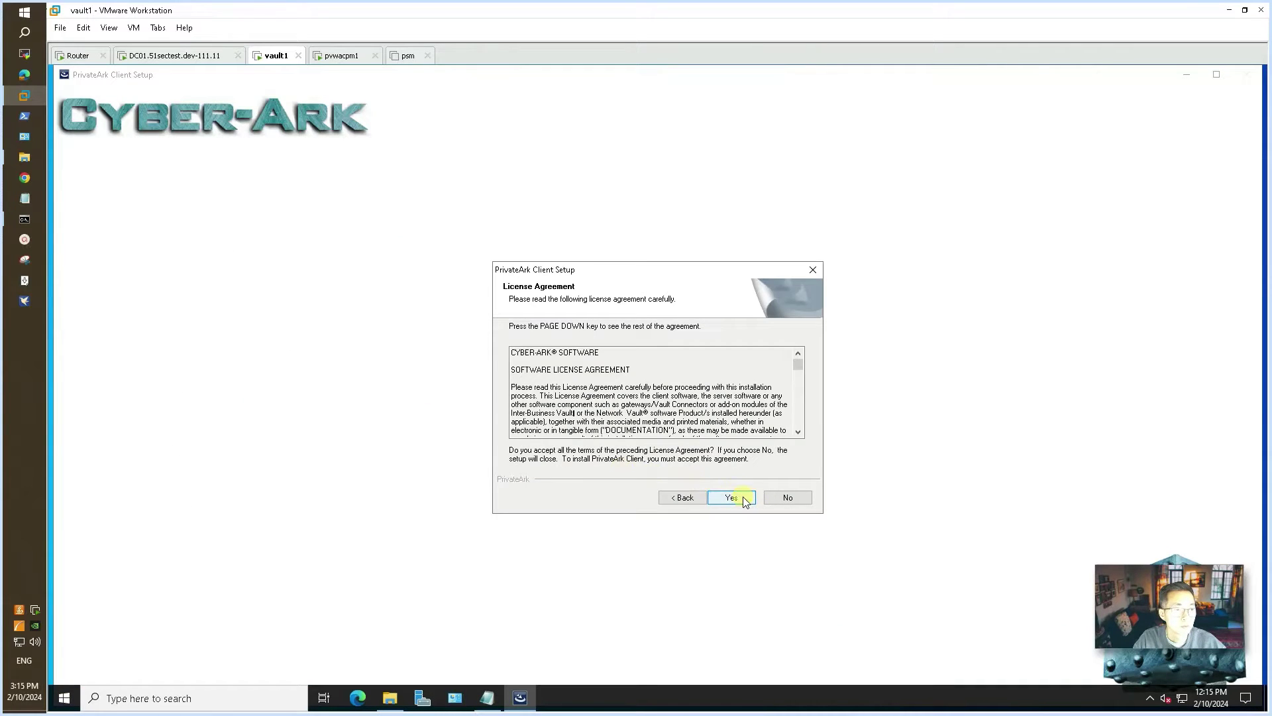
click(734, 497)
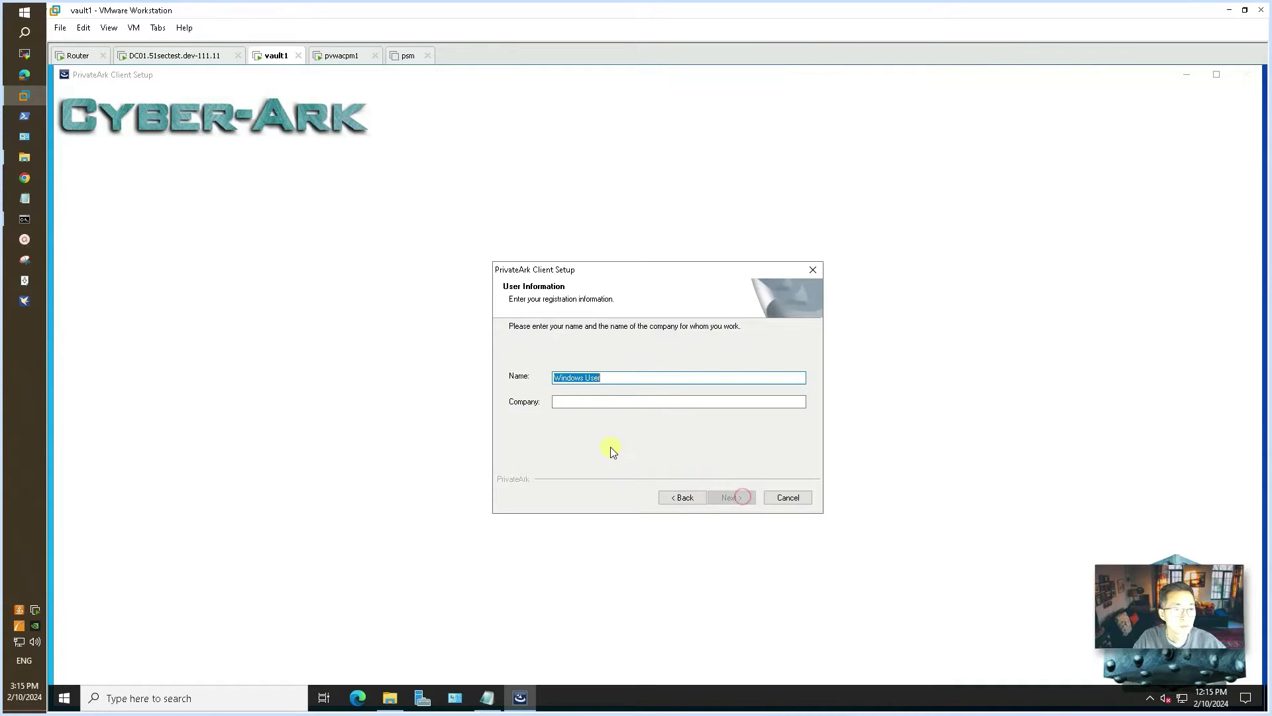
click(626, 404)
text(CyberArk)
click(731, 497)
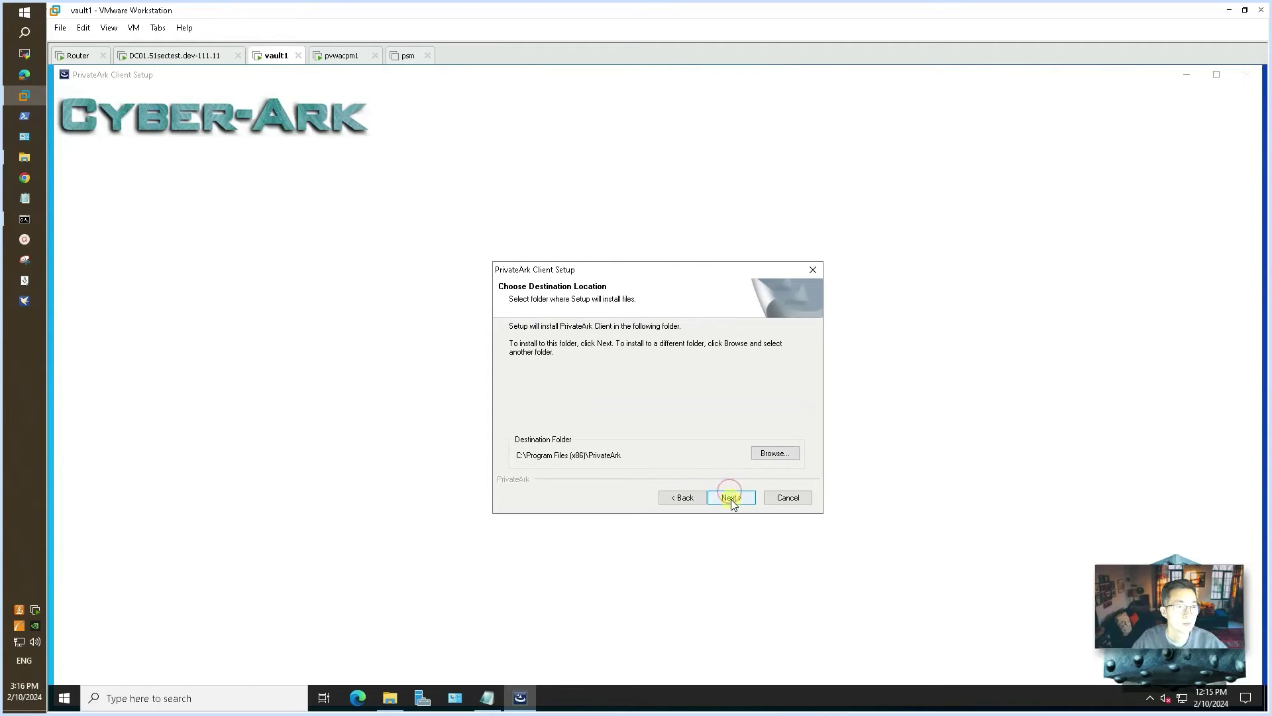
click(731, 497)
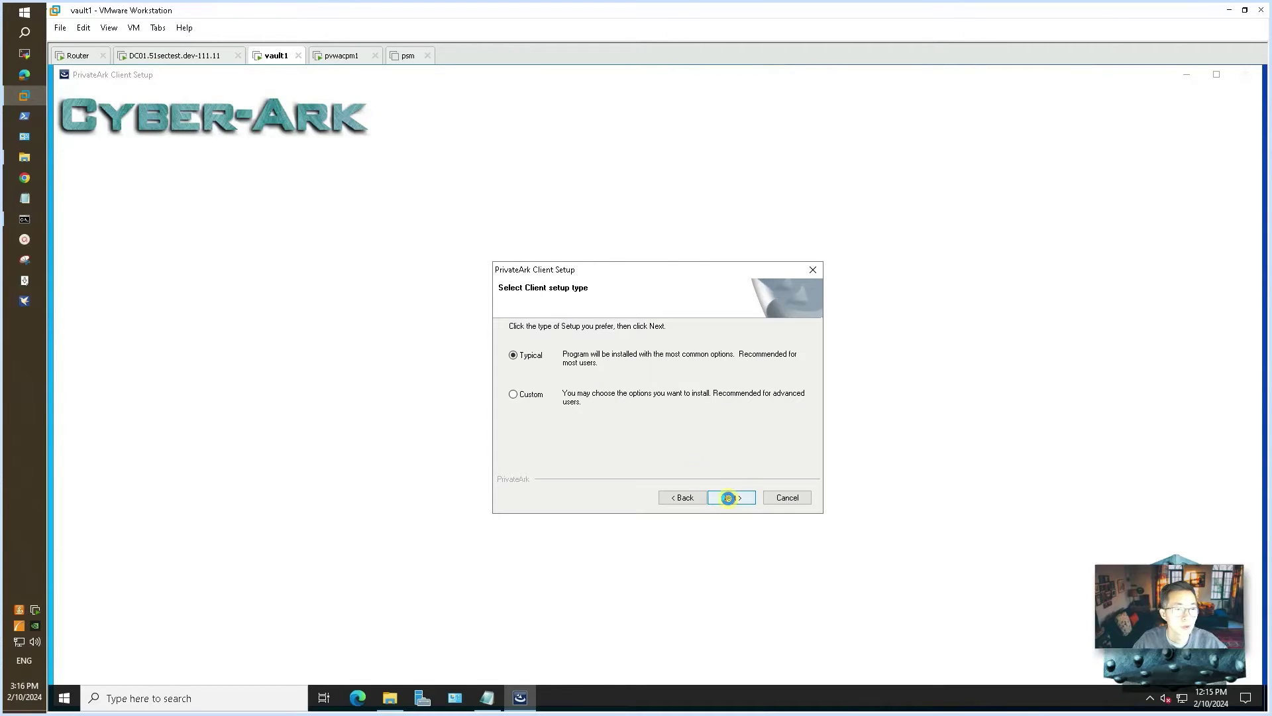
click(729, 497)
click(729, 498)
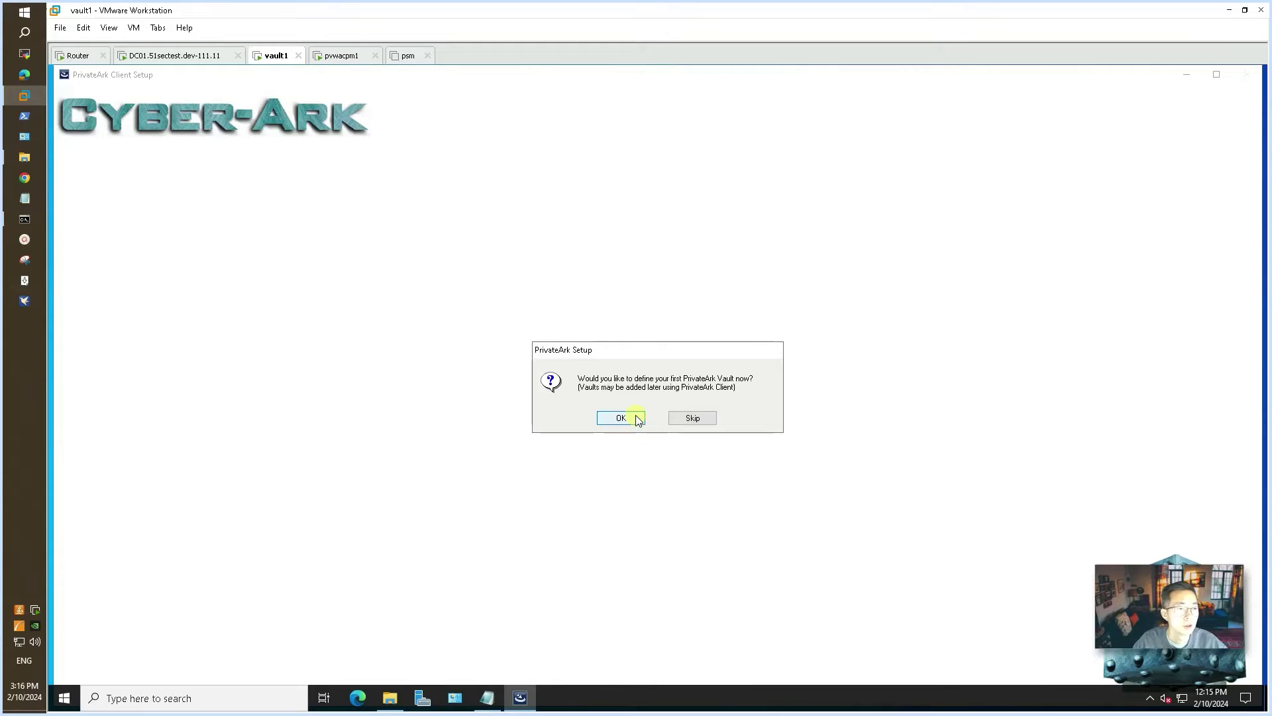
click(621, 417)
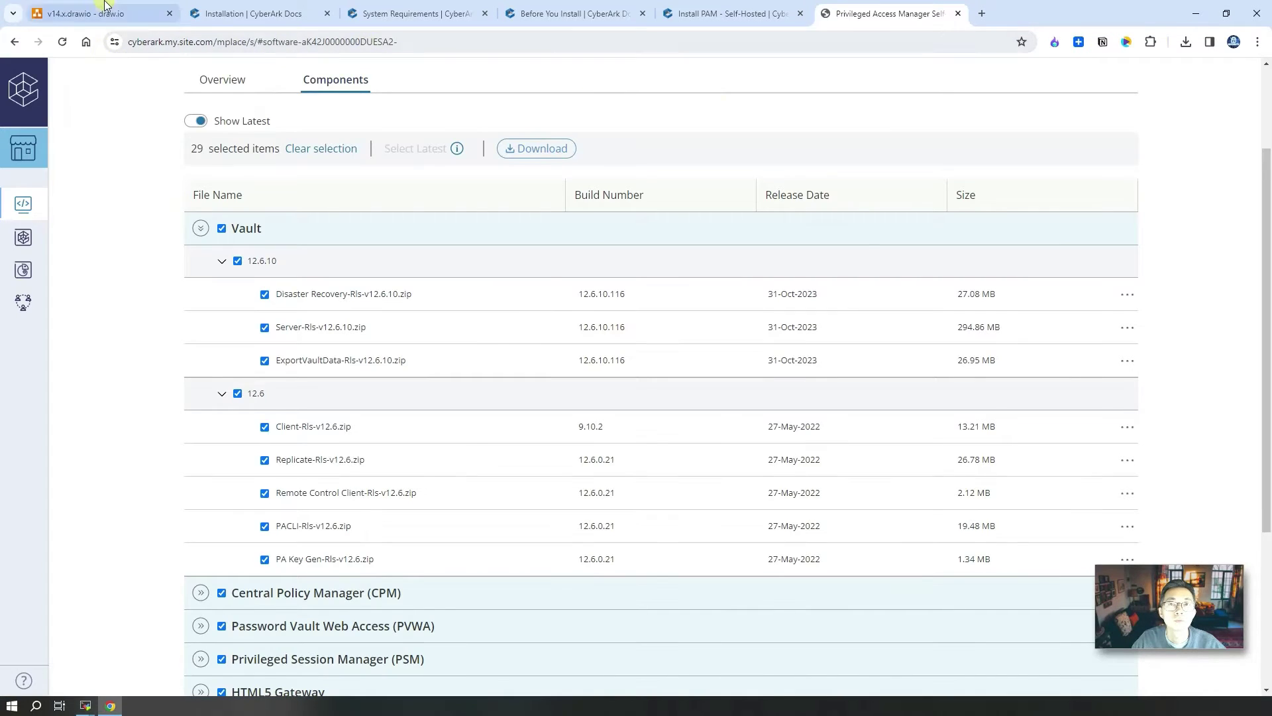
Step: Define the Vault as localhost at 192.168.111.21, dismiss the proxy warning, and finish with a restart
click(100, 14)
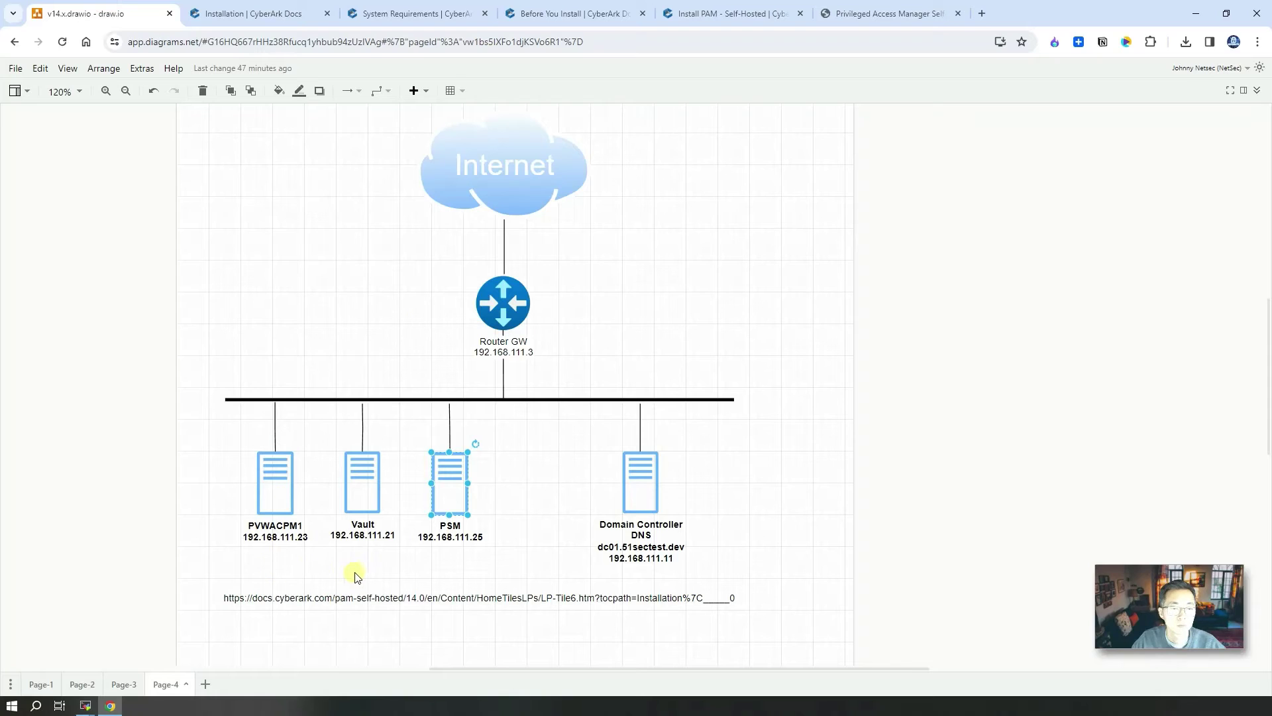
click(361, 484)
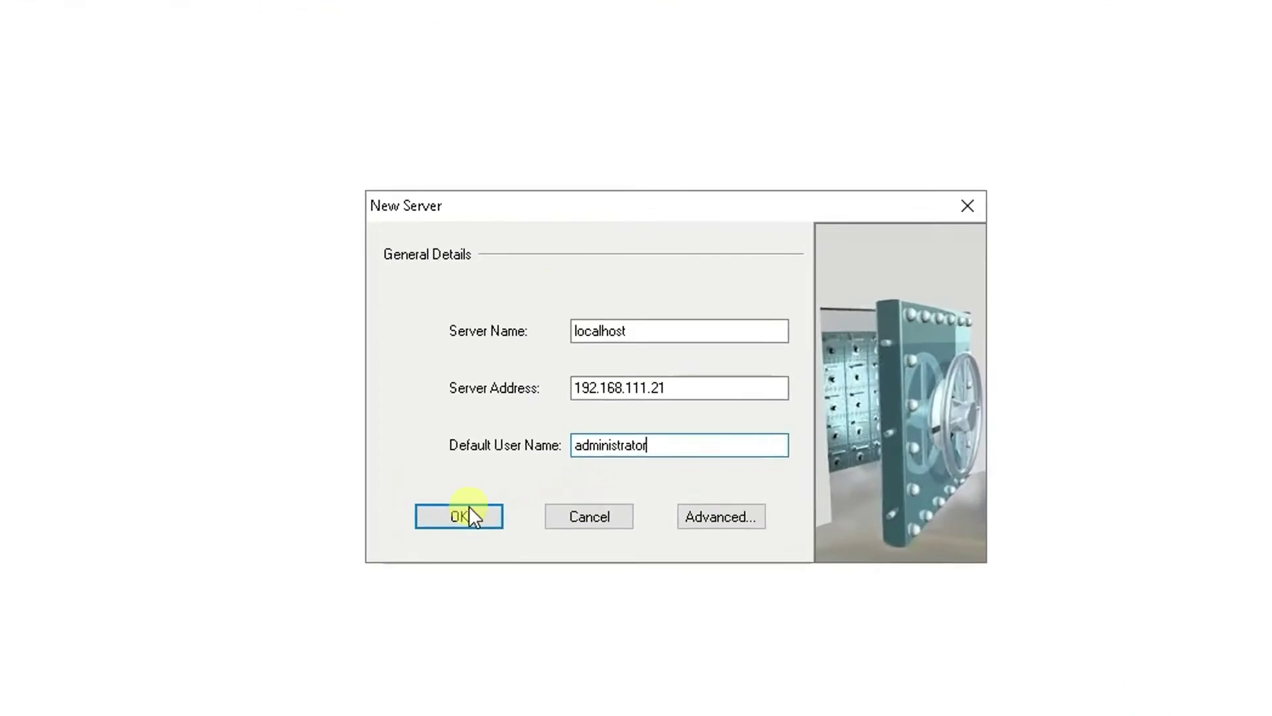
click(458, 534)
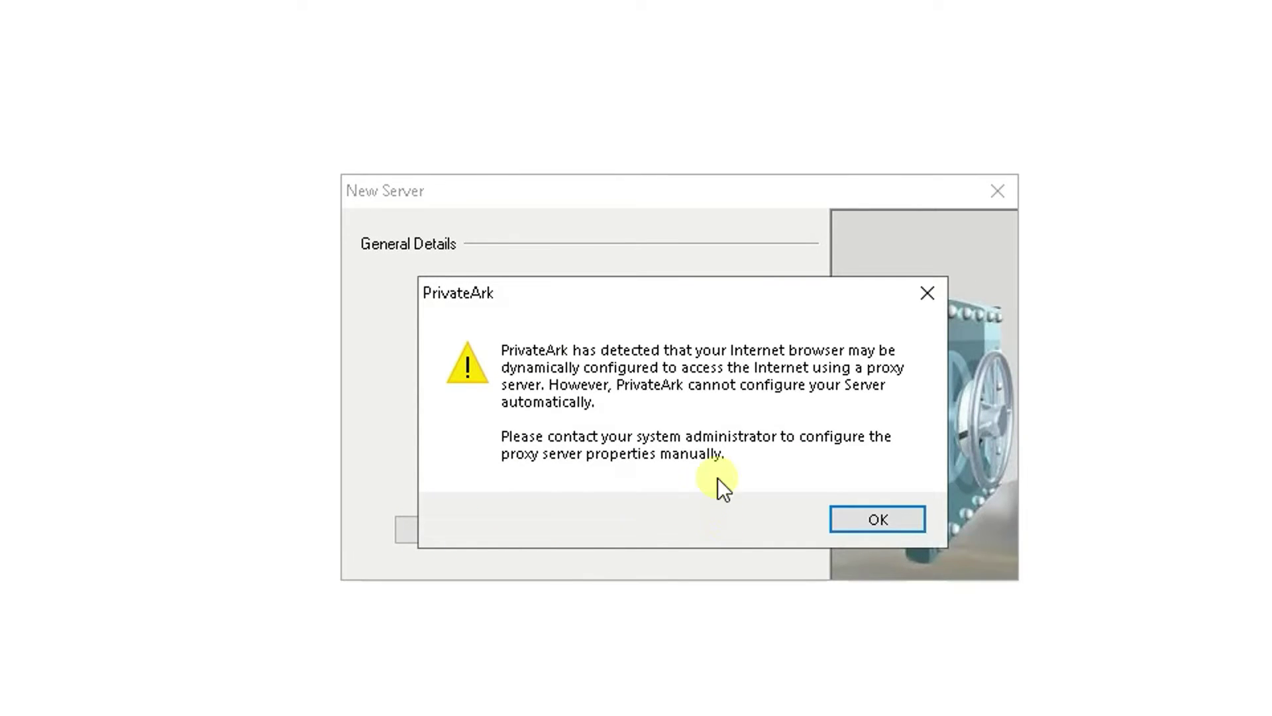
click(880, 521)
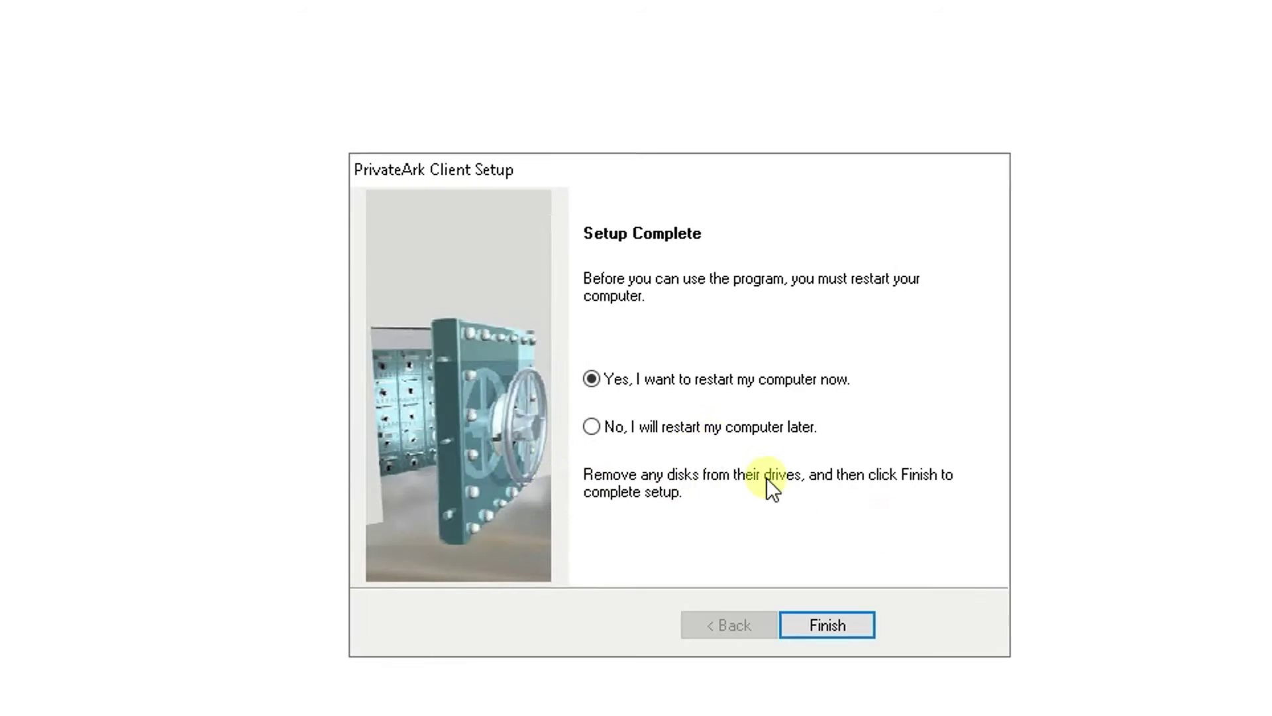
click(762, 536)
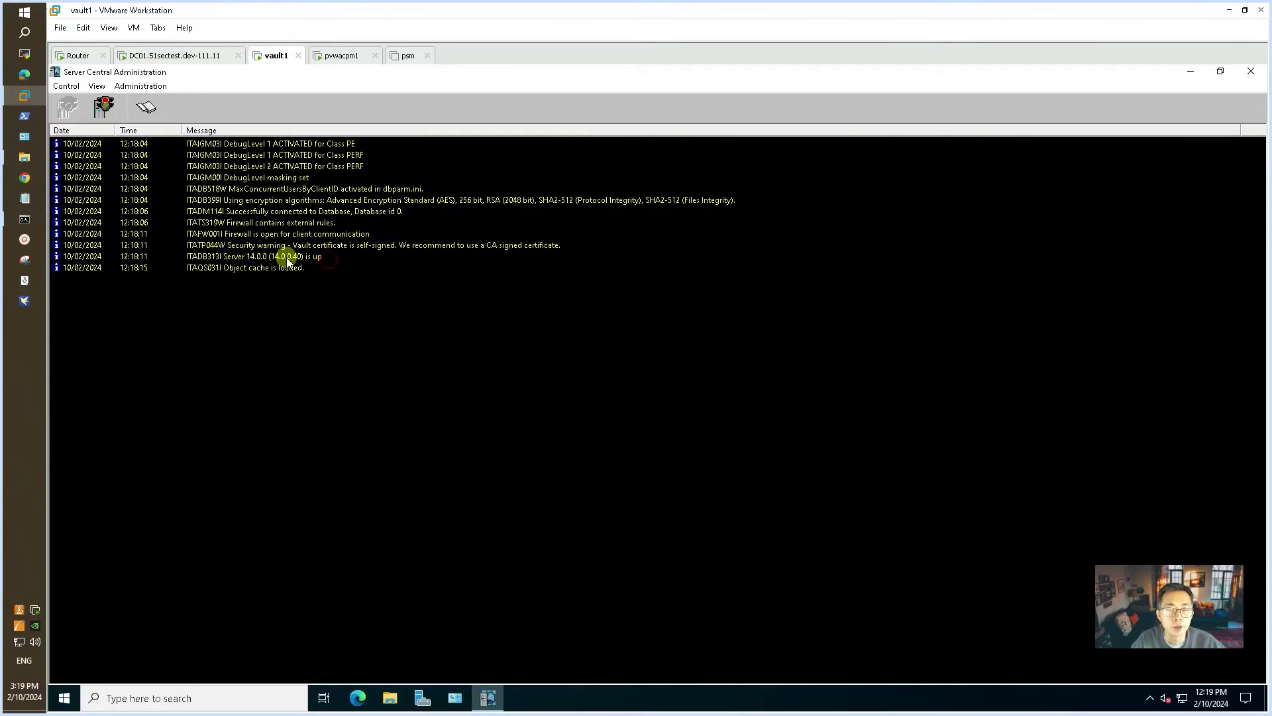
Step: Launch the PrivateArk client and log on to the localhost Vault
click(1190, 71)
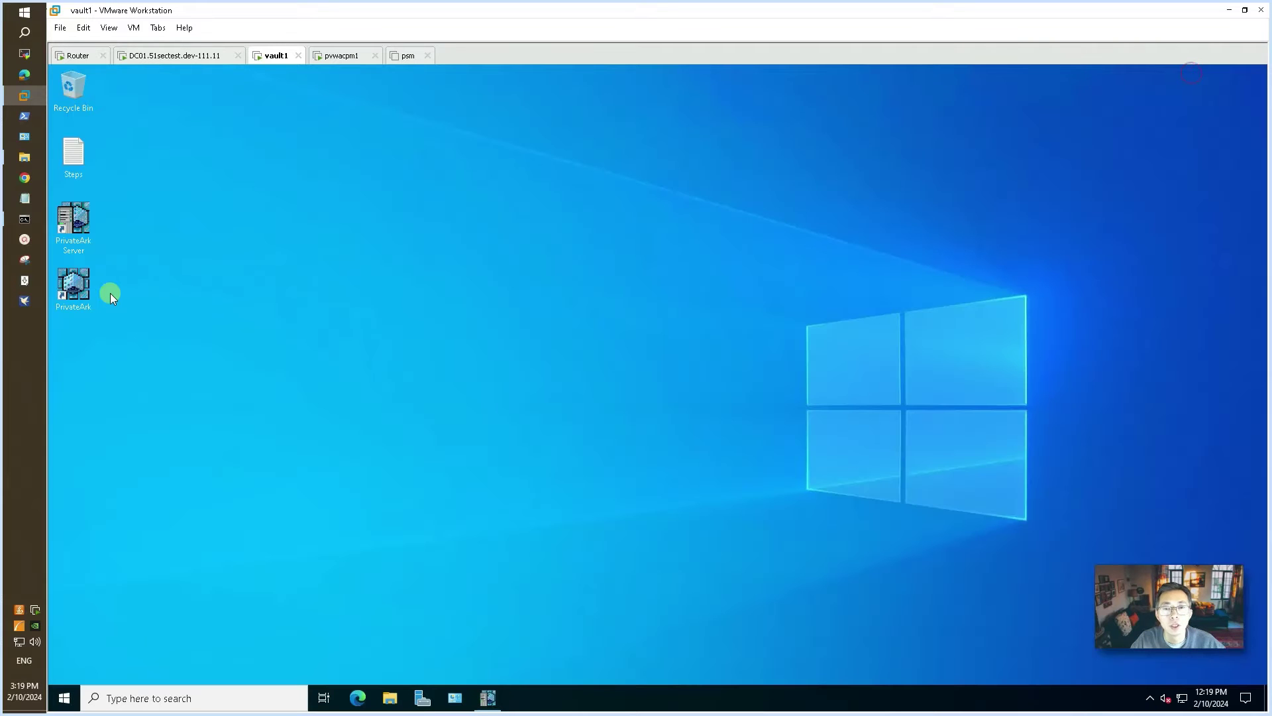
double_click(91, 291)
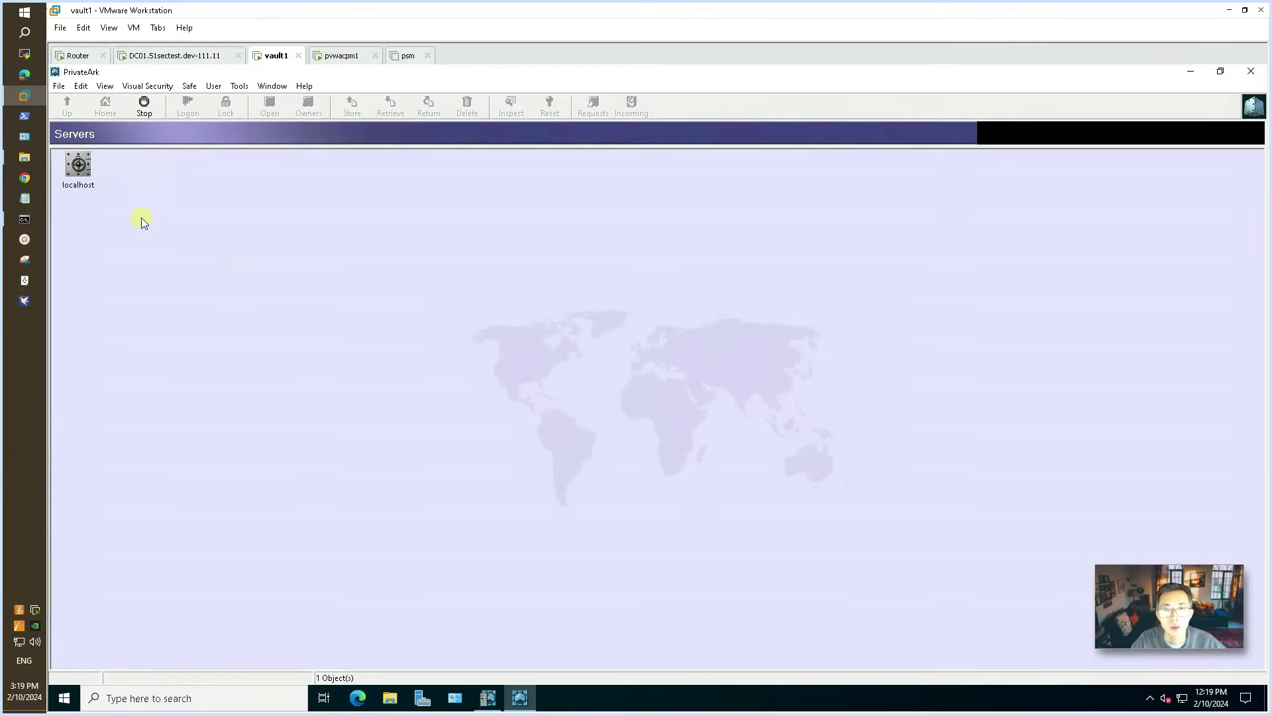
double_click(78, 164)
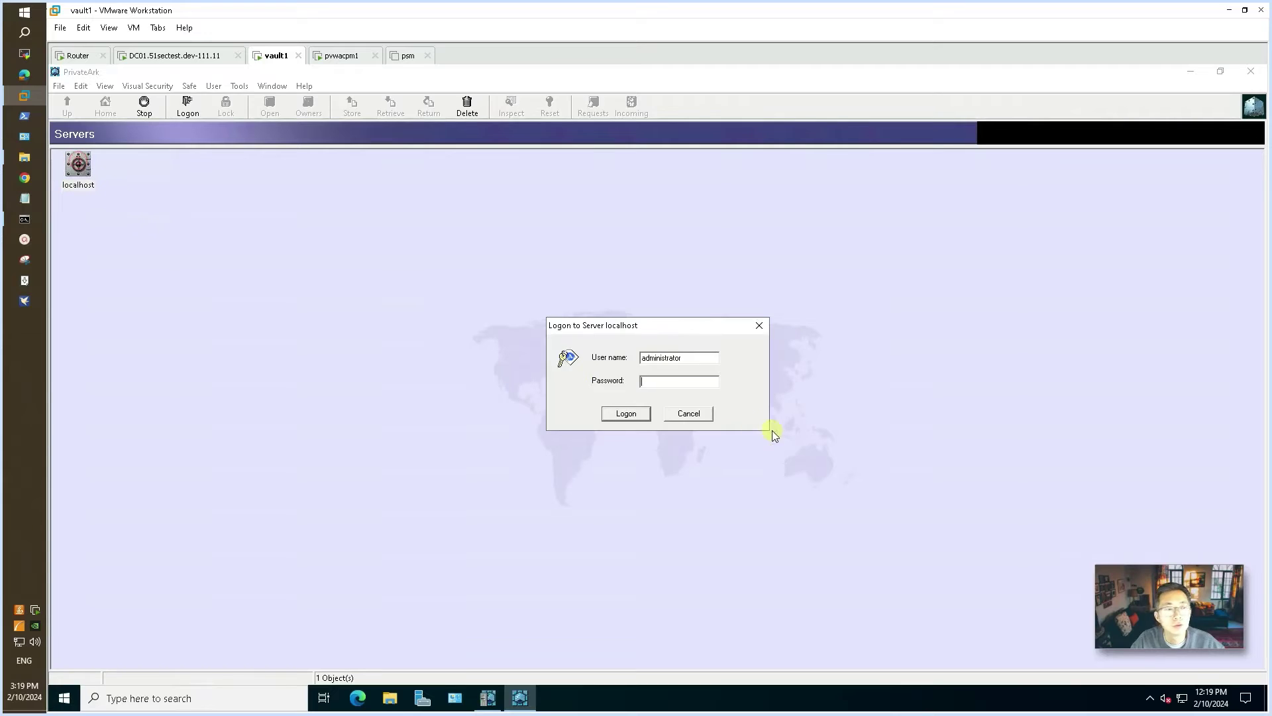
key(Return)
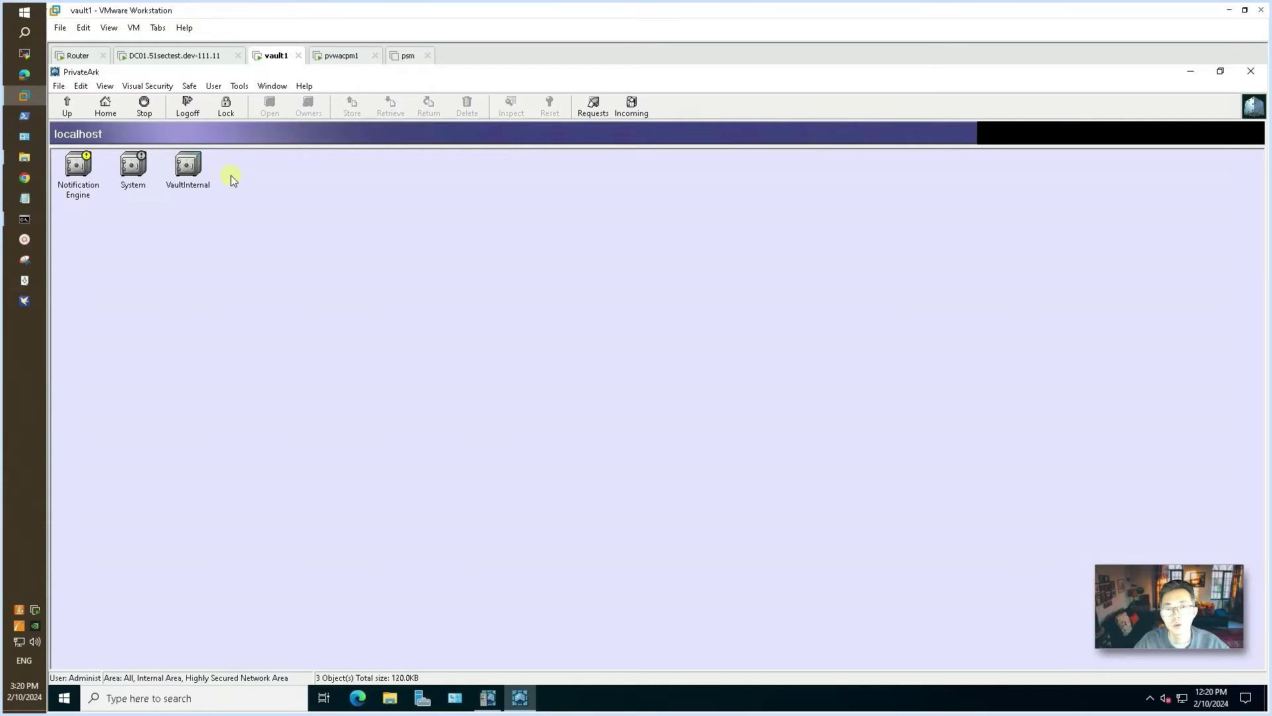
Step: Create the password-authenticated vault user admin2 in Users and Groups
click(239, 86)
mouse_move(331, 147)
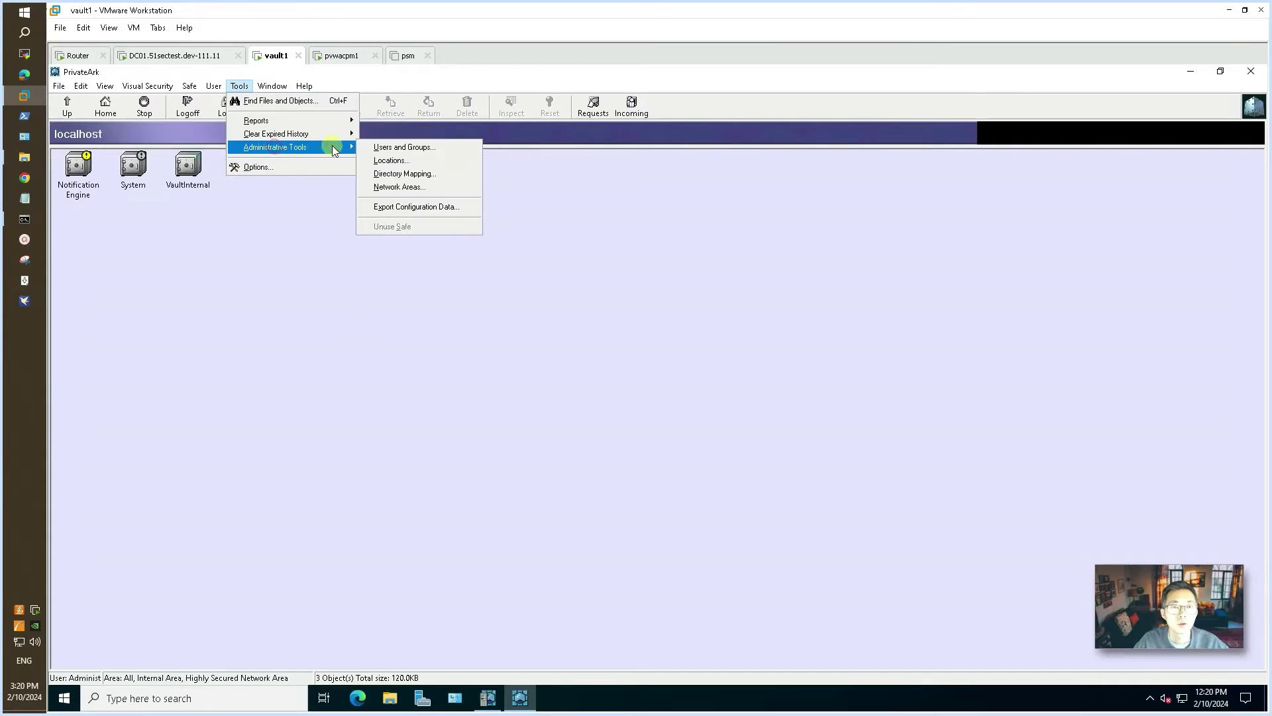
click(403, 148)
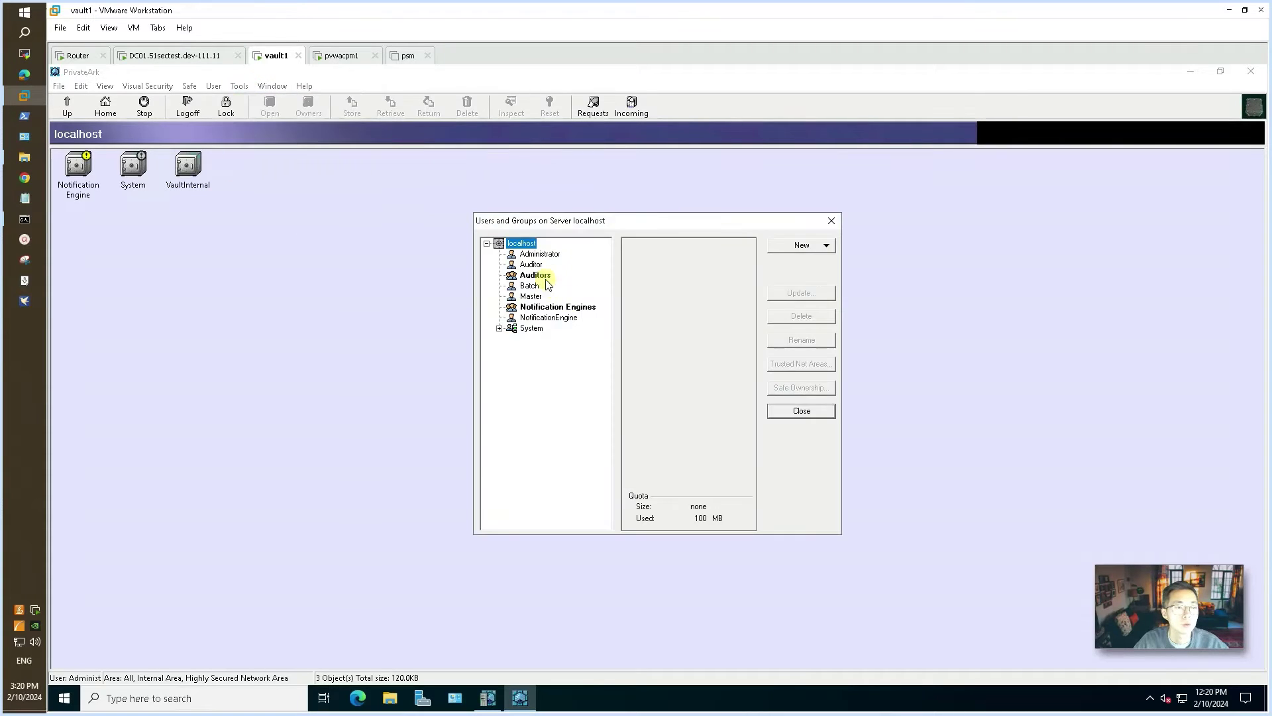
click(813, 246)
click(822, 260)
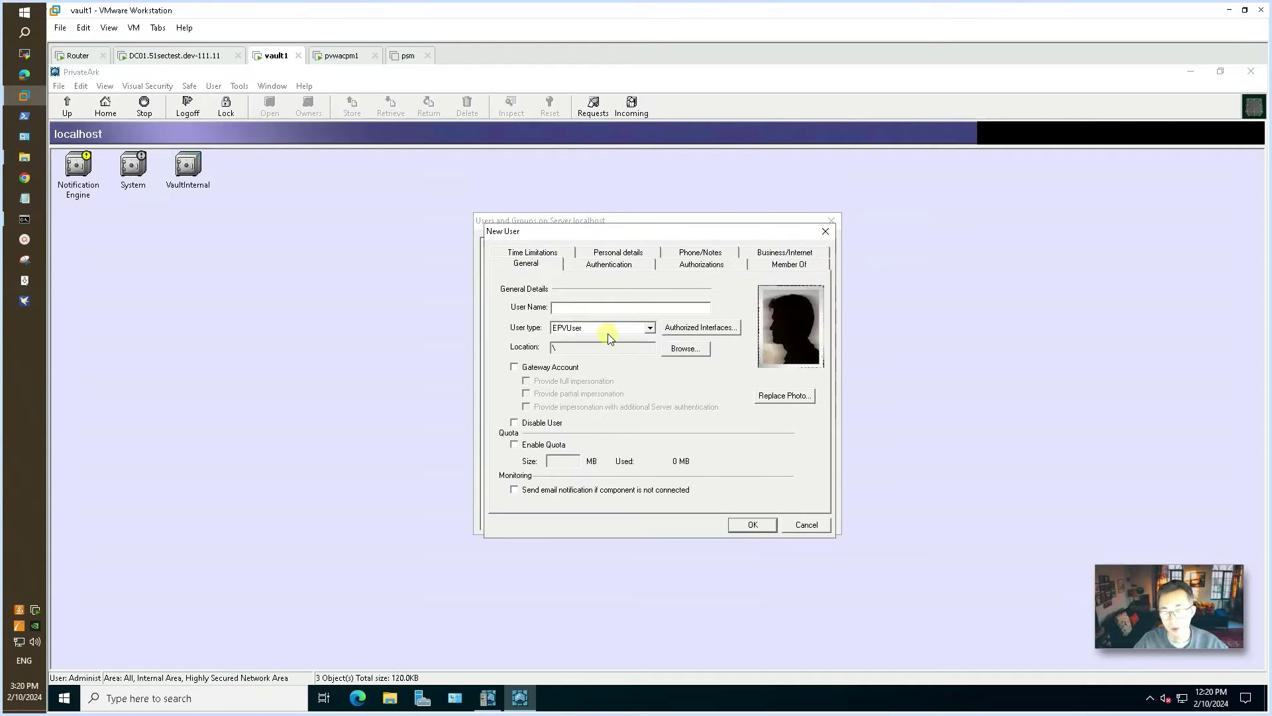
click(622, 265)
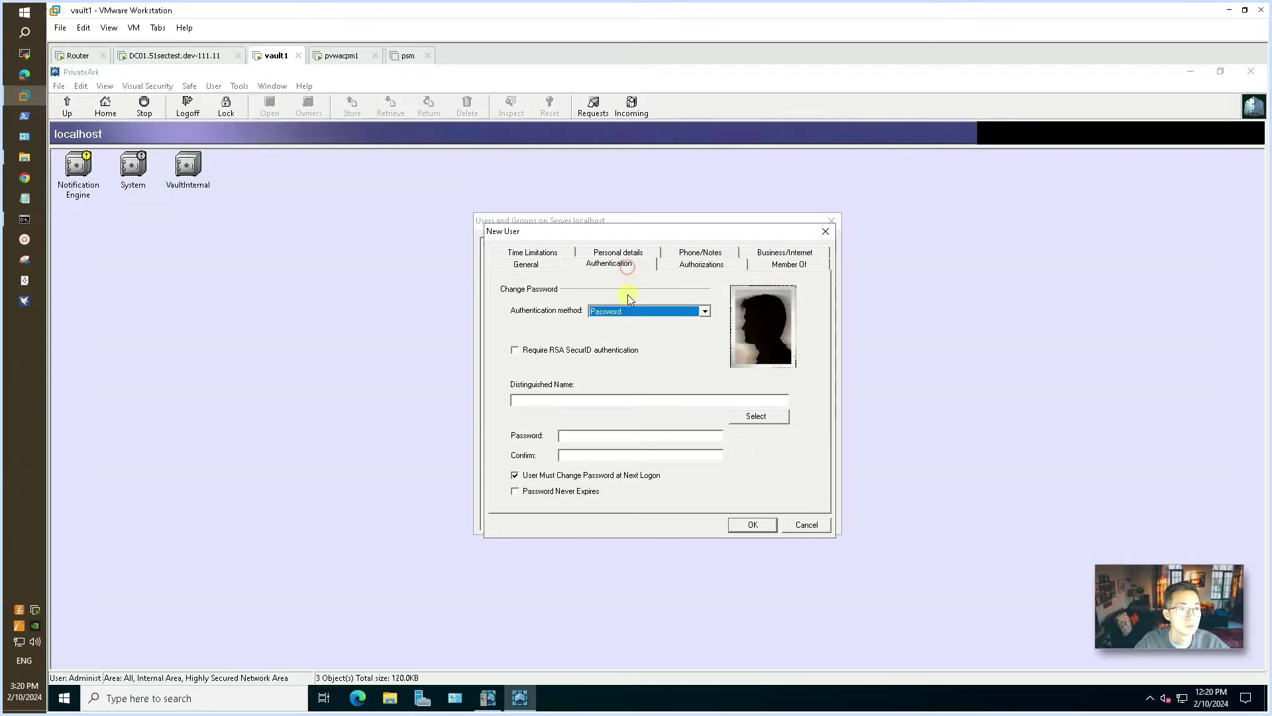
click(607, 476)
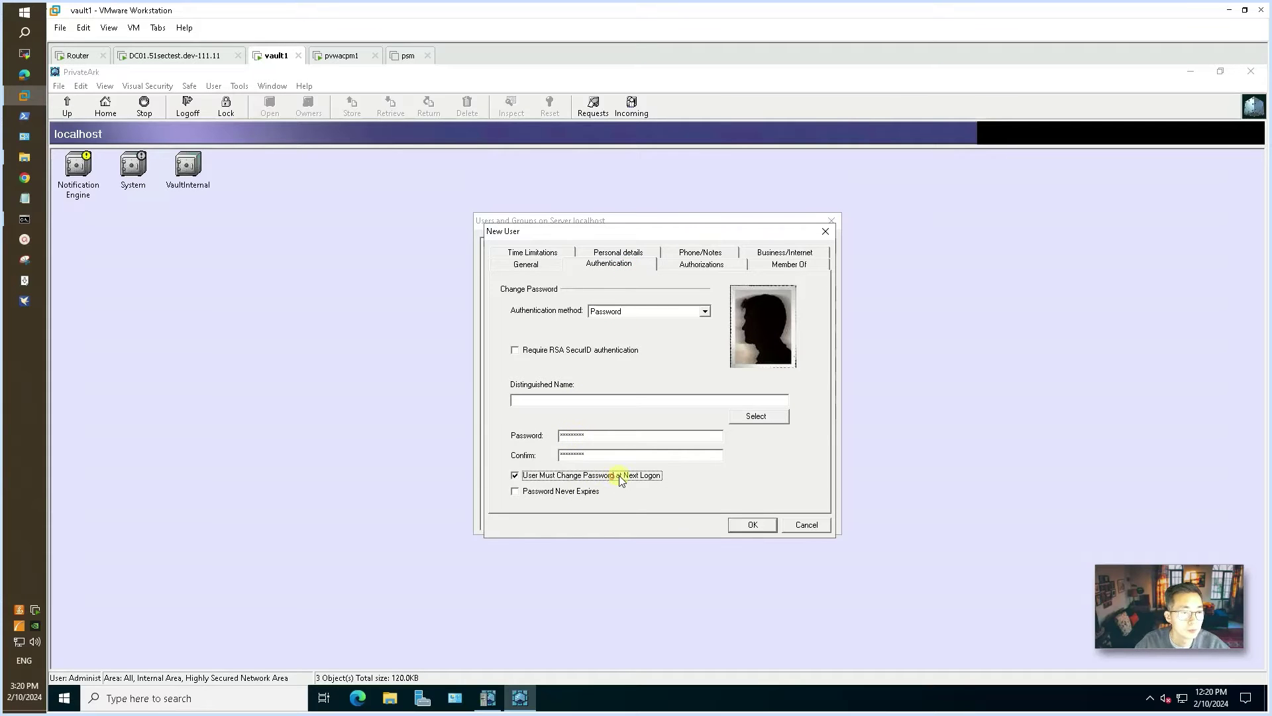
click(746, 524)
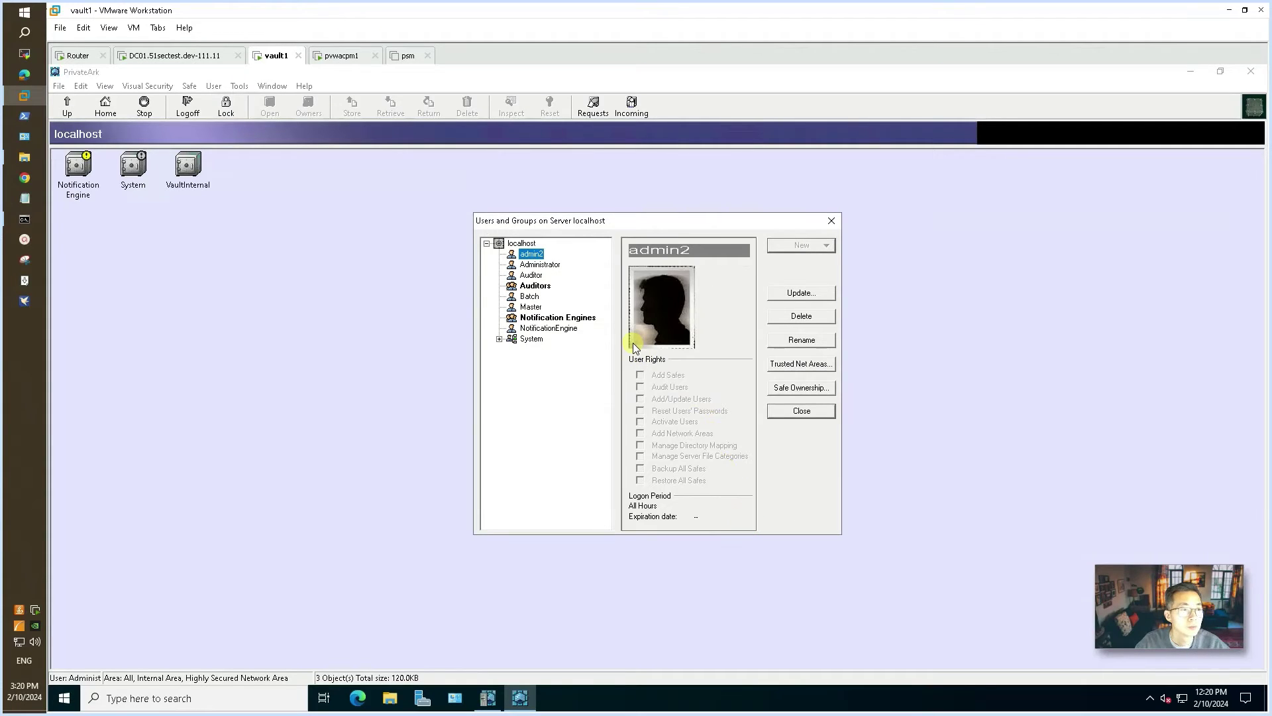
click(548, 263)
click(499, 339)
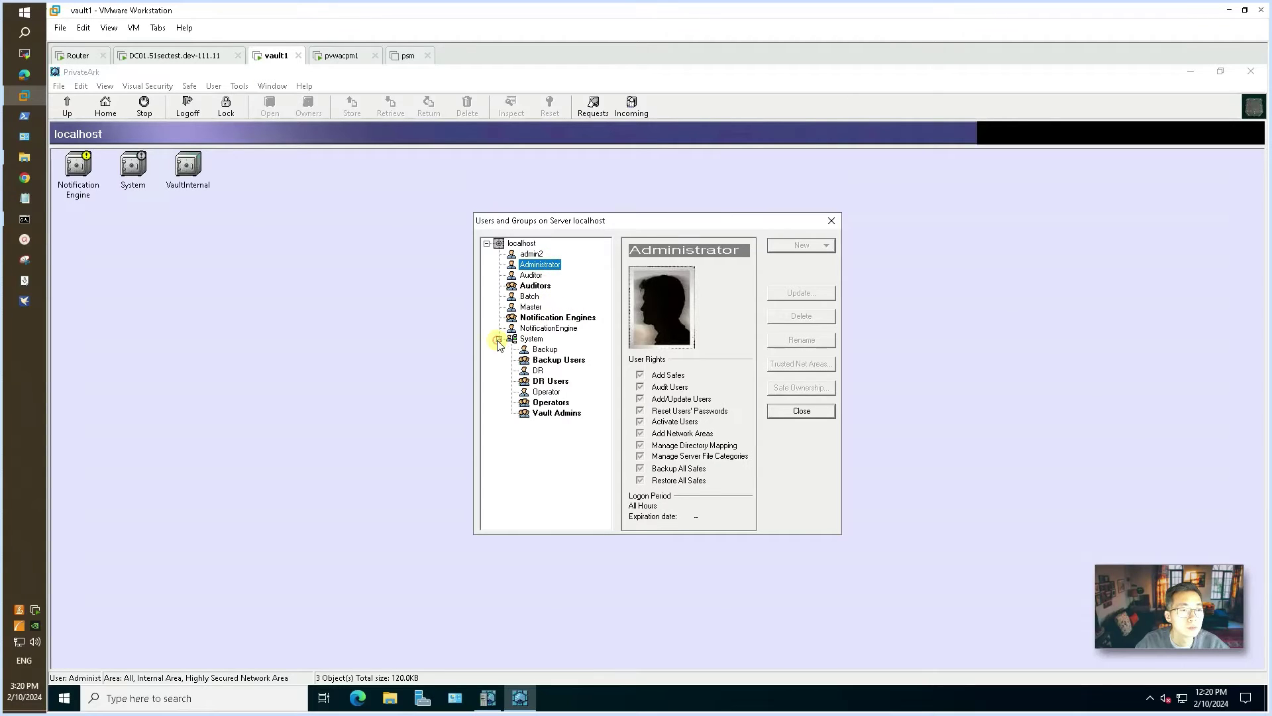
Step: Add admin2 to the System Vault Admins group and close Users and Groups
click(567, 414)
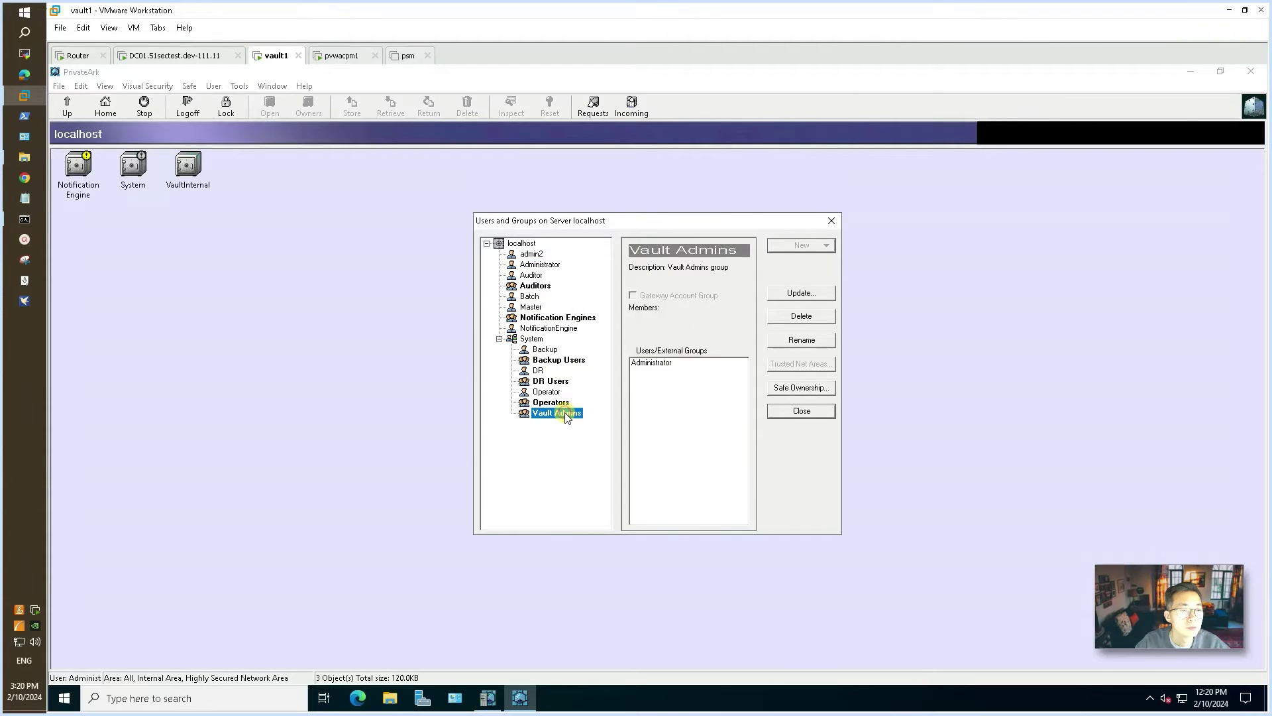
click(799, 294)
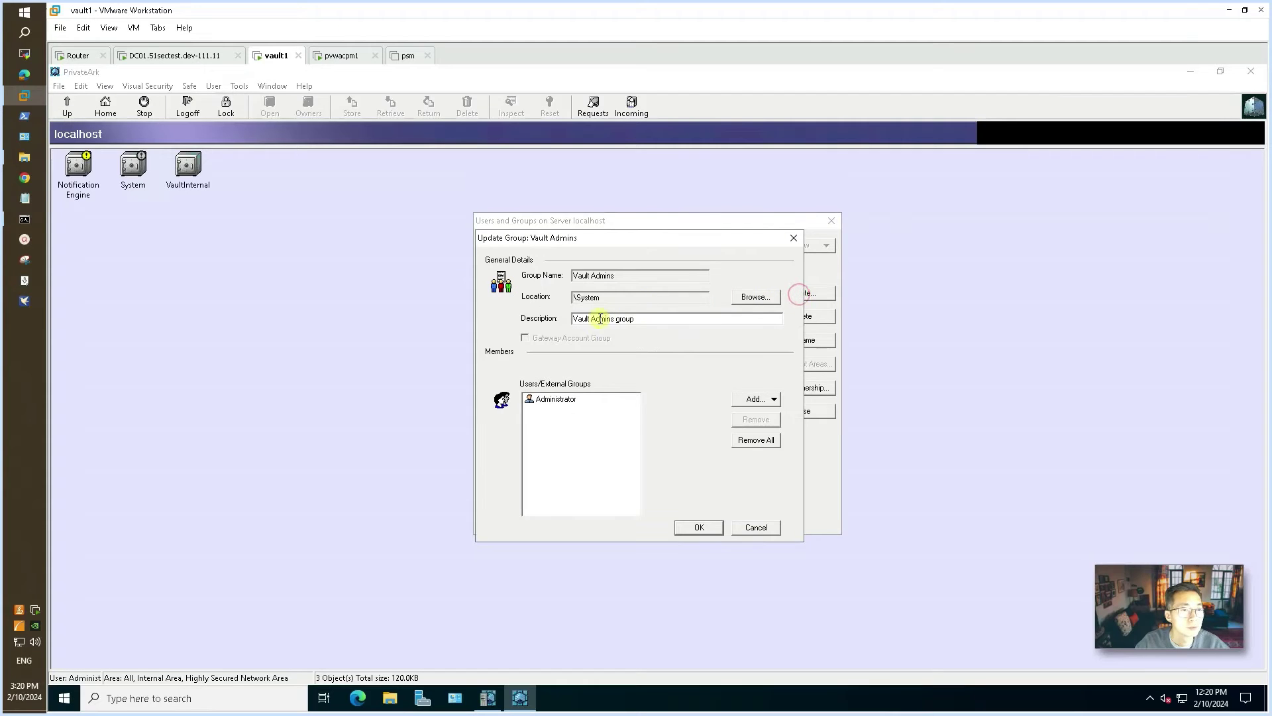
click(767, 400)
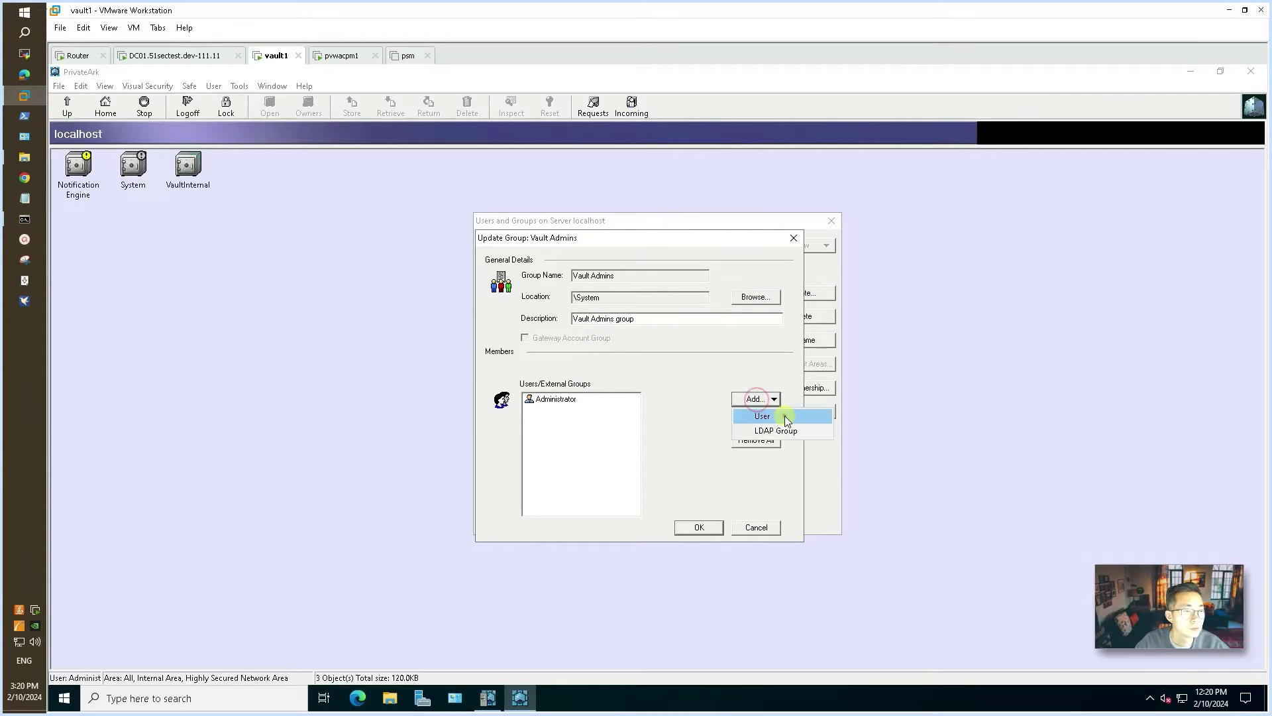
click(764, 416)
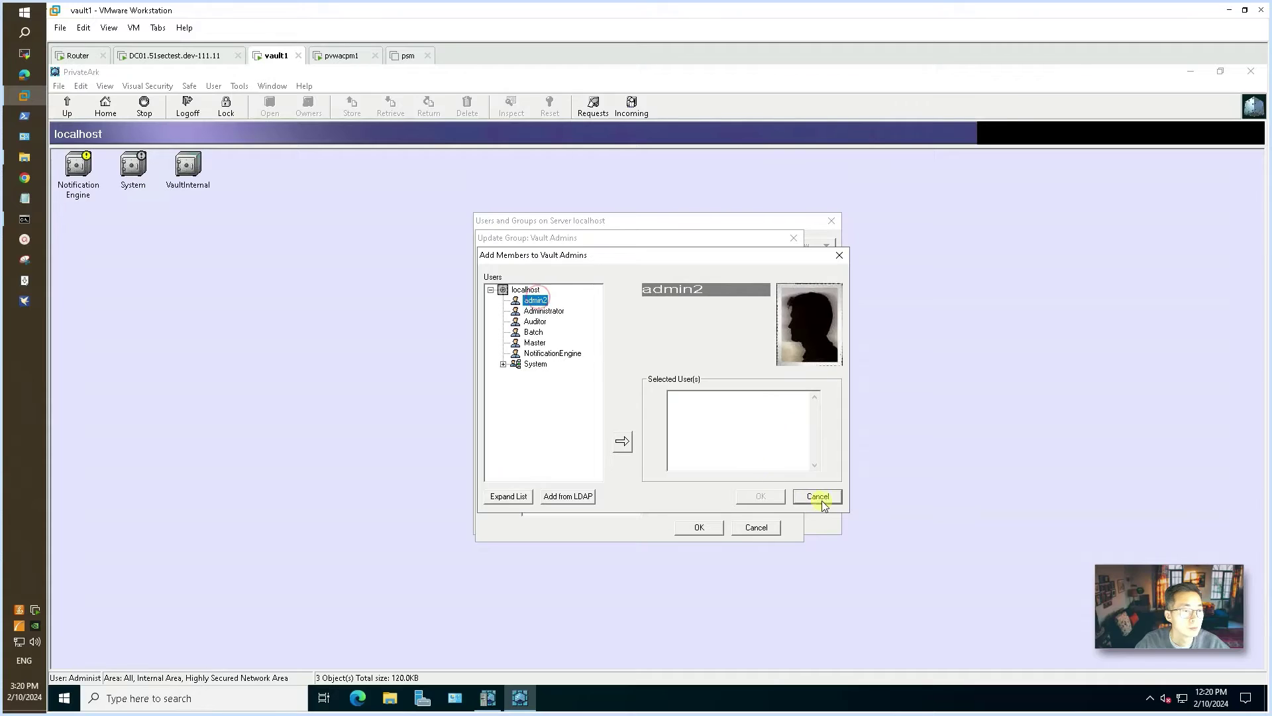
click(623, 440)
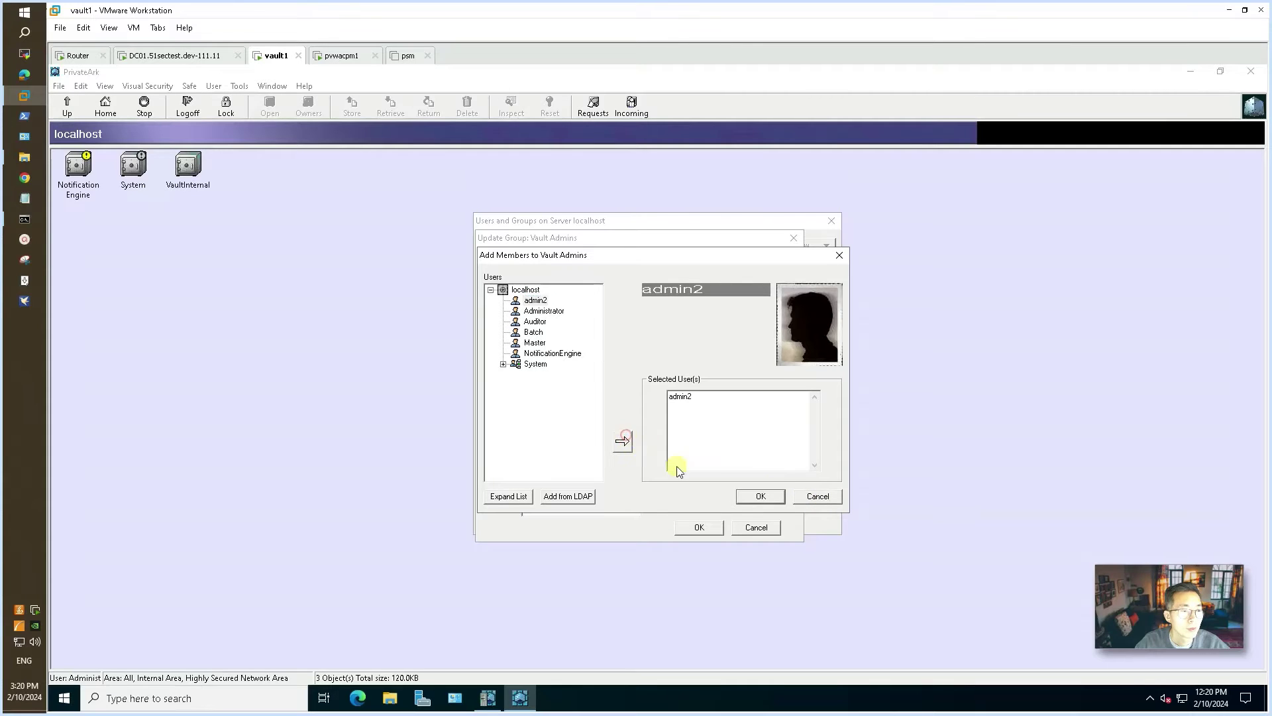
click(761, 496)
click(699, 527)
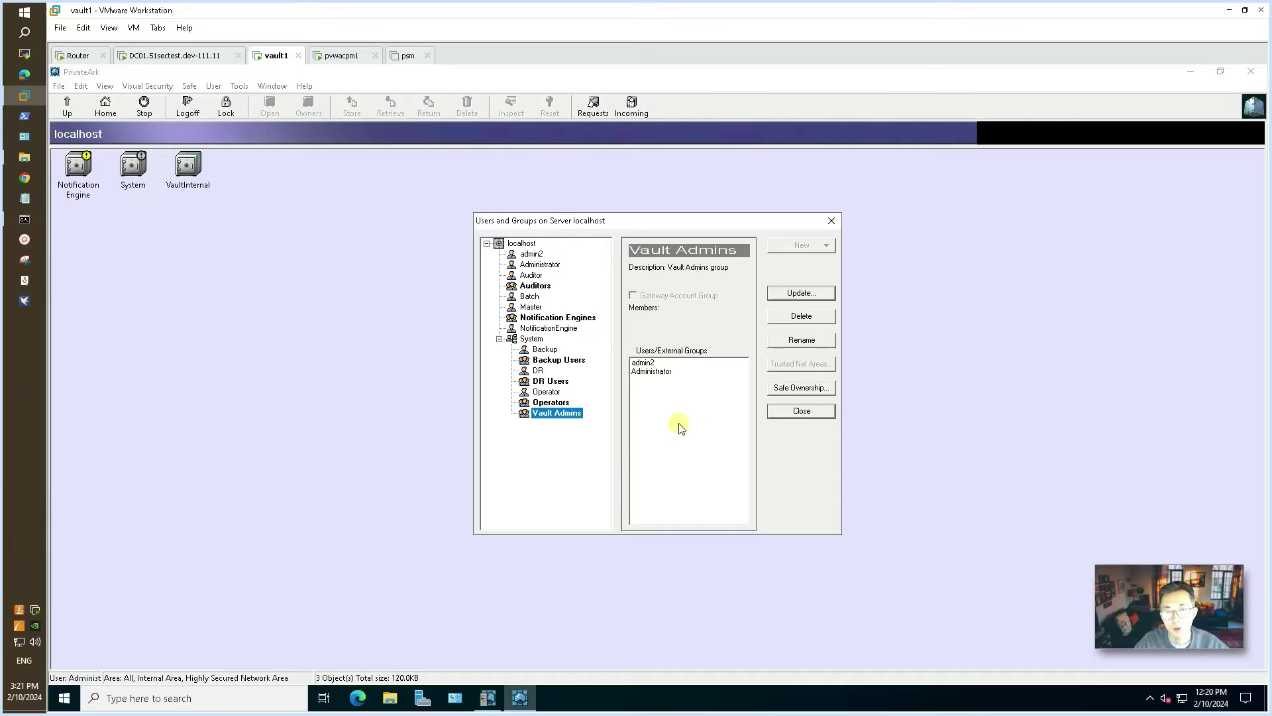
click(801, 411)
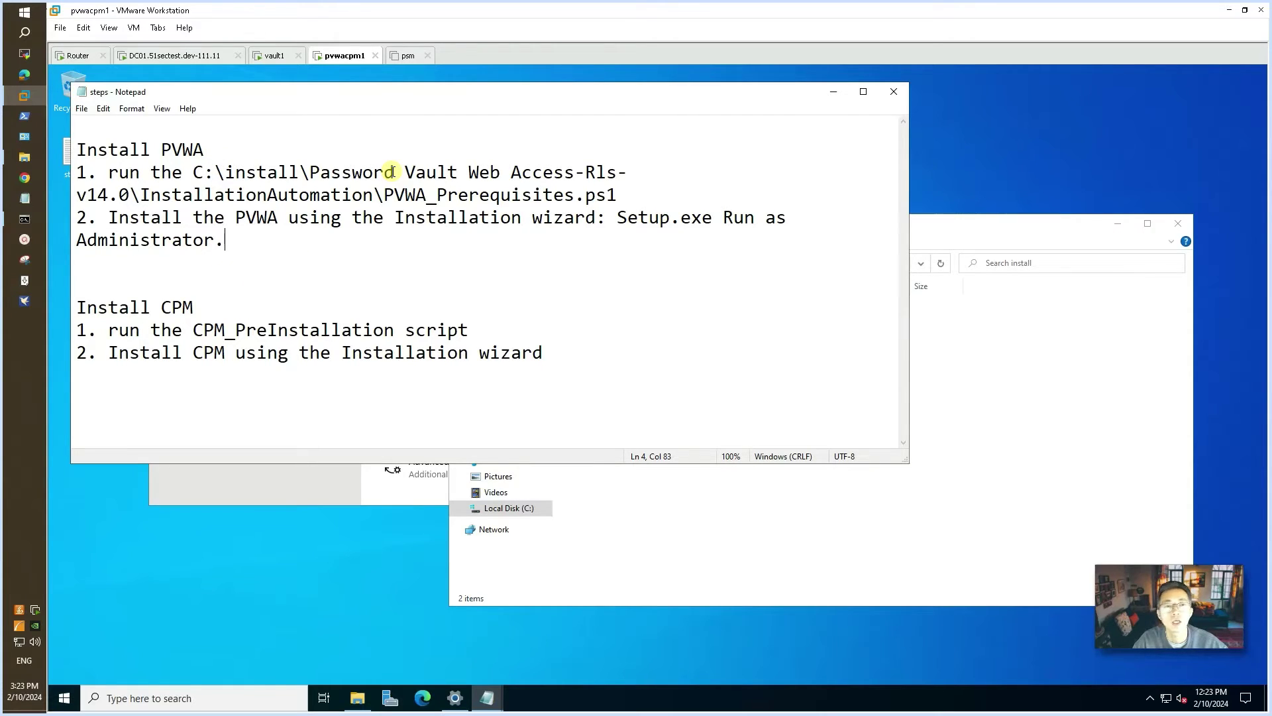
Step: Close the Windows Update settings window behind the install folder
click(705, 563)
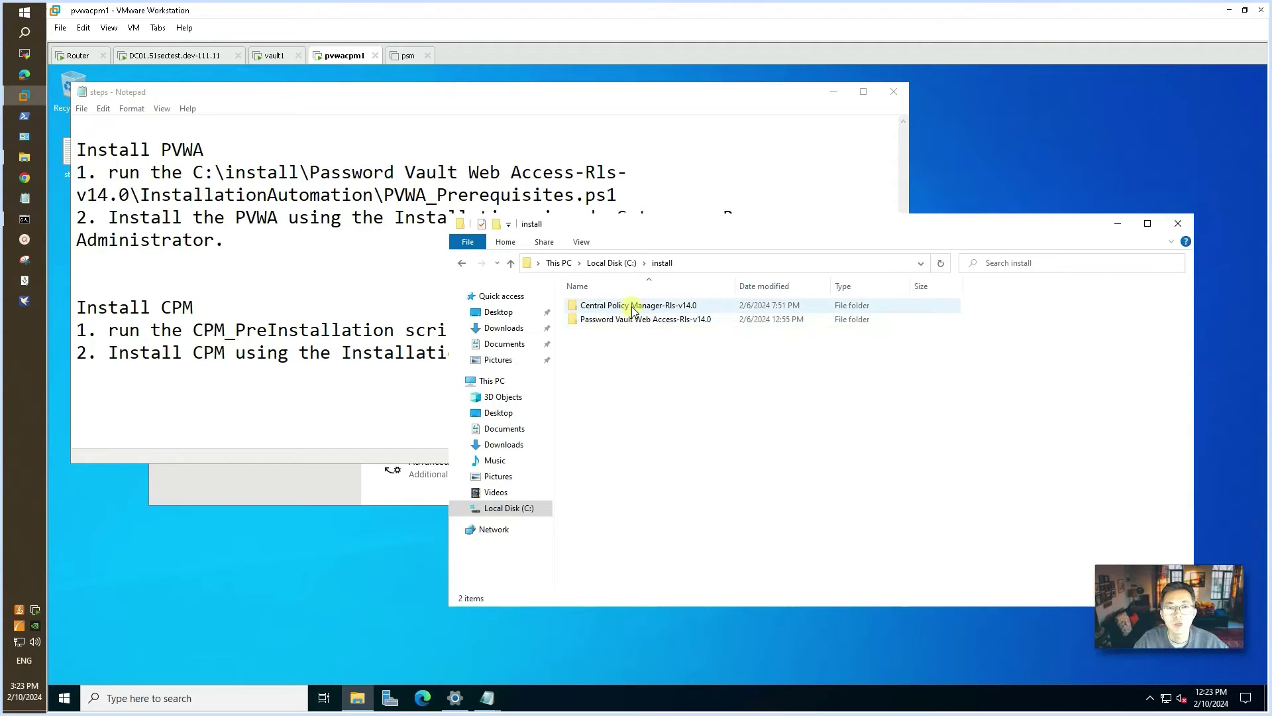
mouse_move(634, 310)
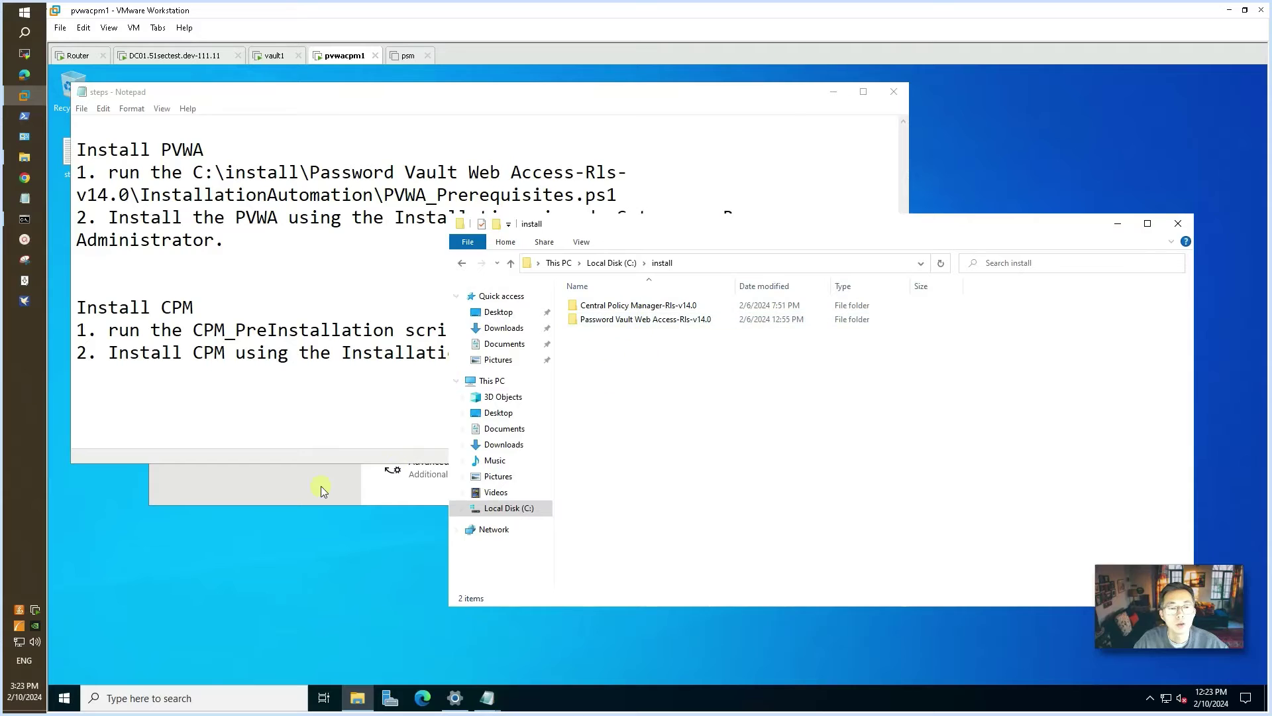
click(313, 487)
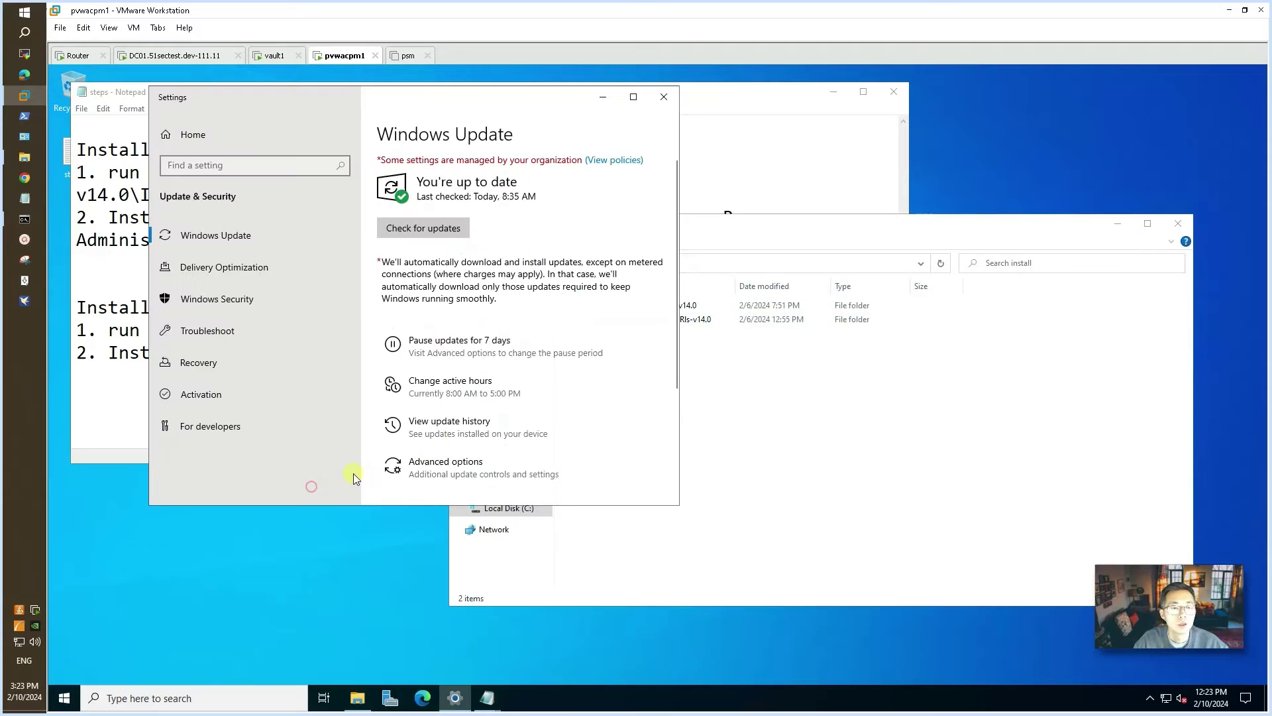
click(664, 91)
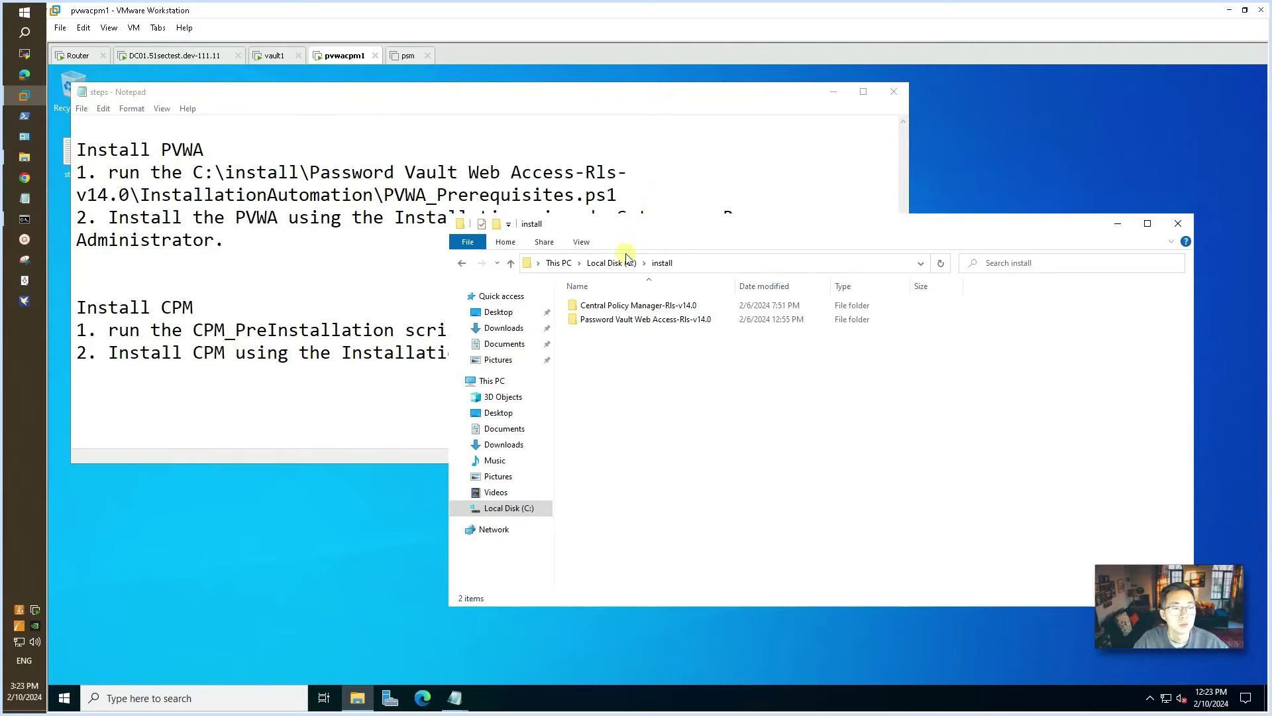
Step: Open Password Vault Web Access-Rls-v14.0\InstallationAutomation and select the PVWA_Prerequisites script
double_click(625, 321)
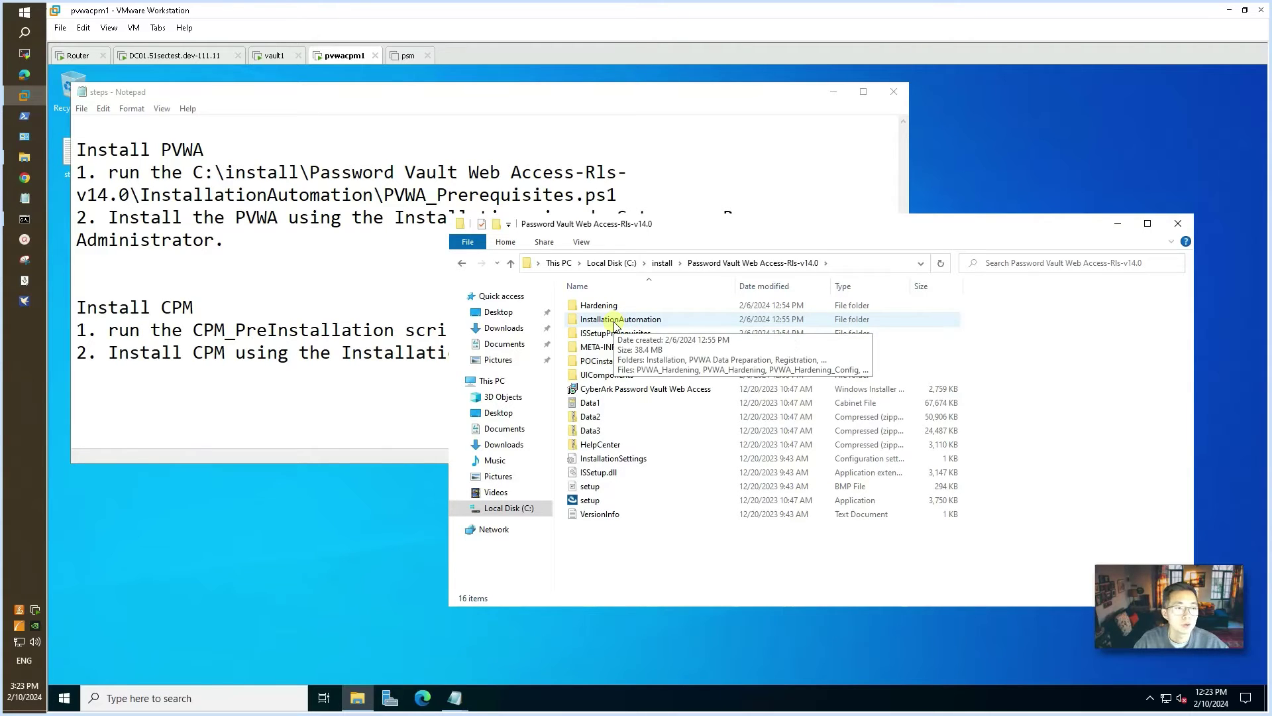
double_click(615, 322)
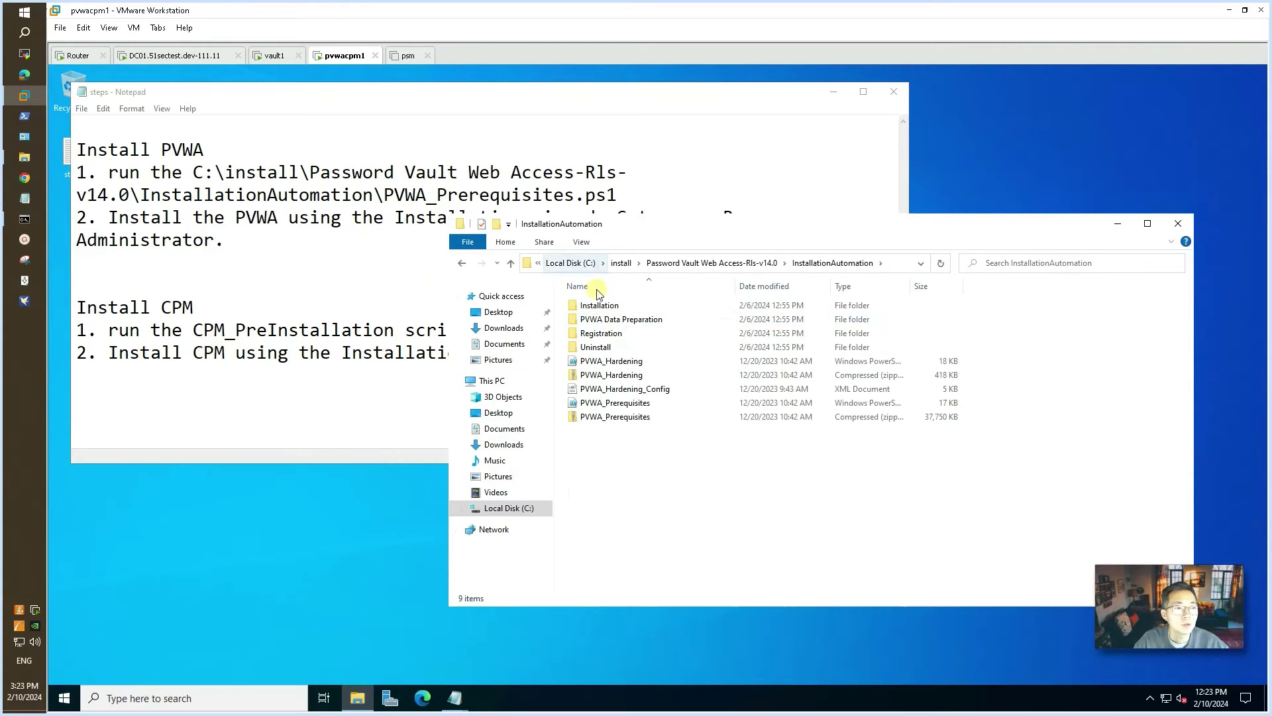
click(640, 405)
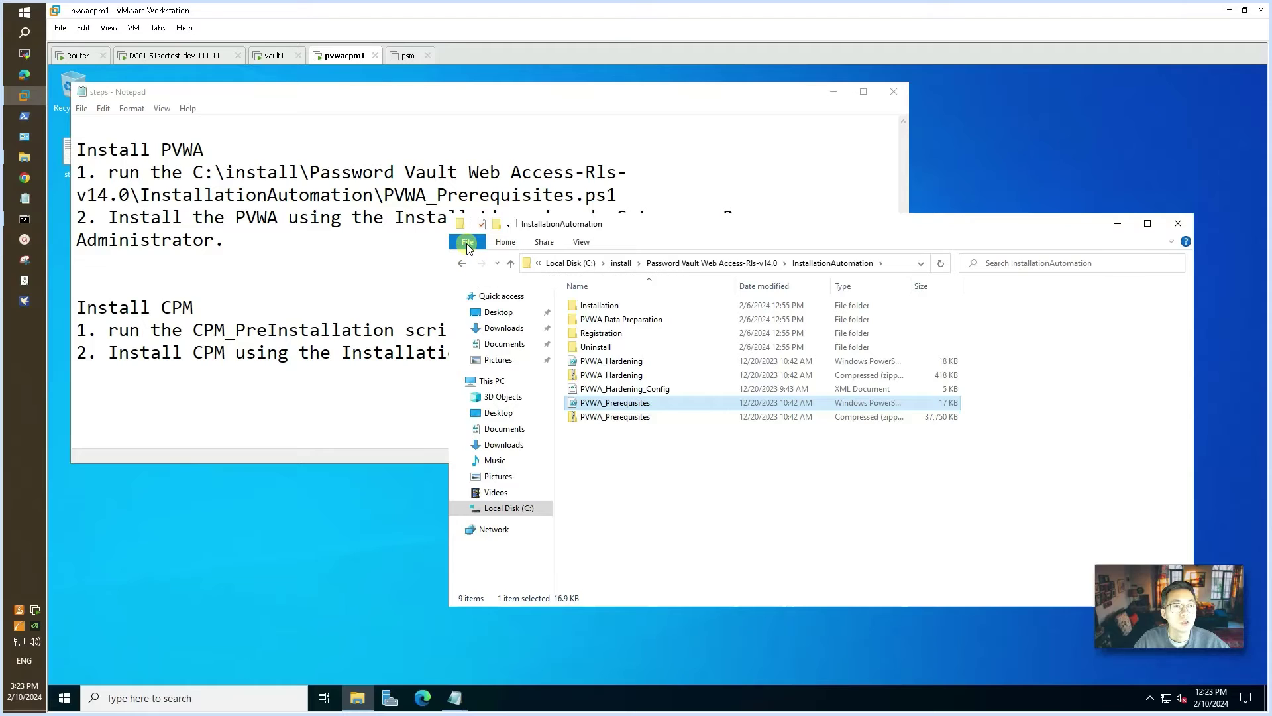
click(467, 242)
mouse_move(567, 294)
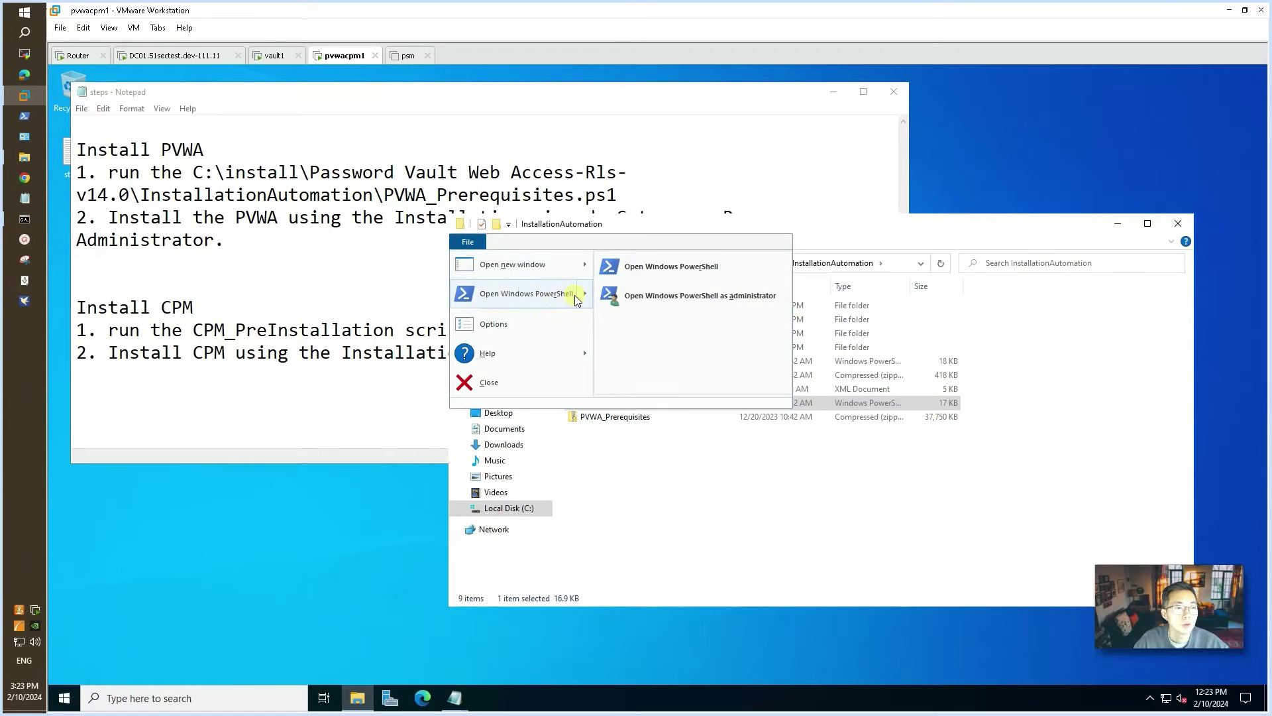
Step: Open an administrator PowerShell window in the InstallationAutomation folder
click(733, 303)
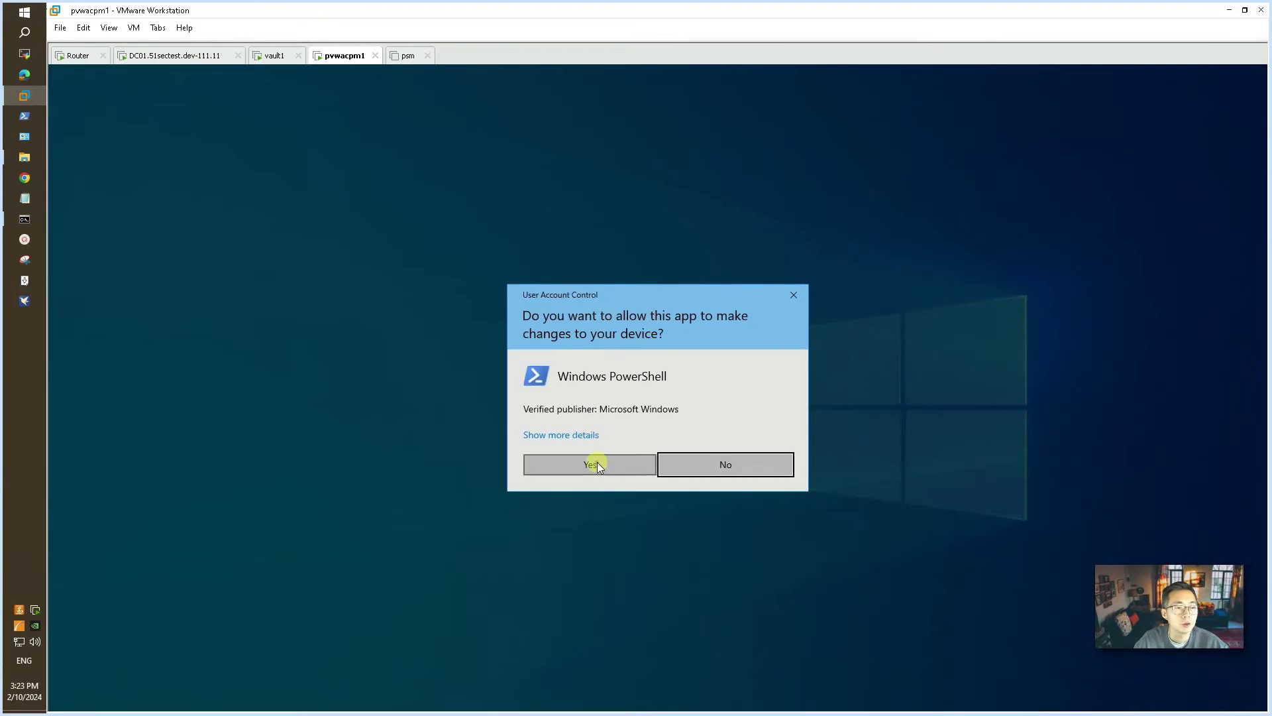
click(594, 462)
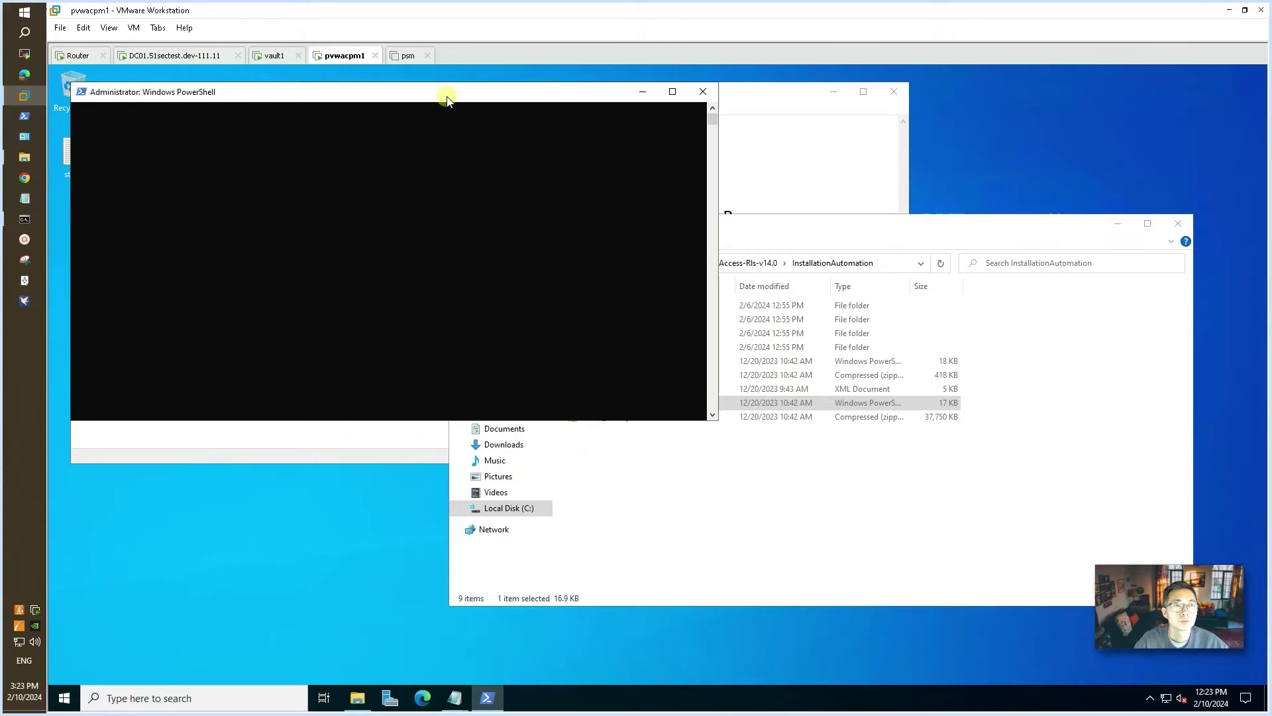
drag(446, 93, 461, 316)
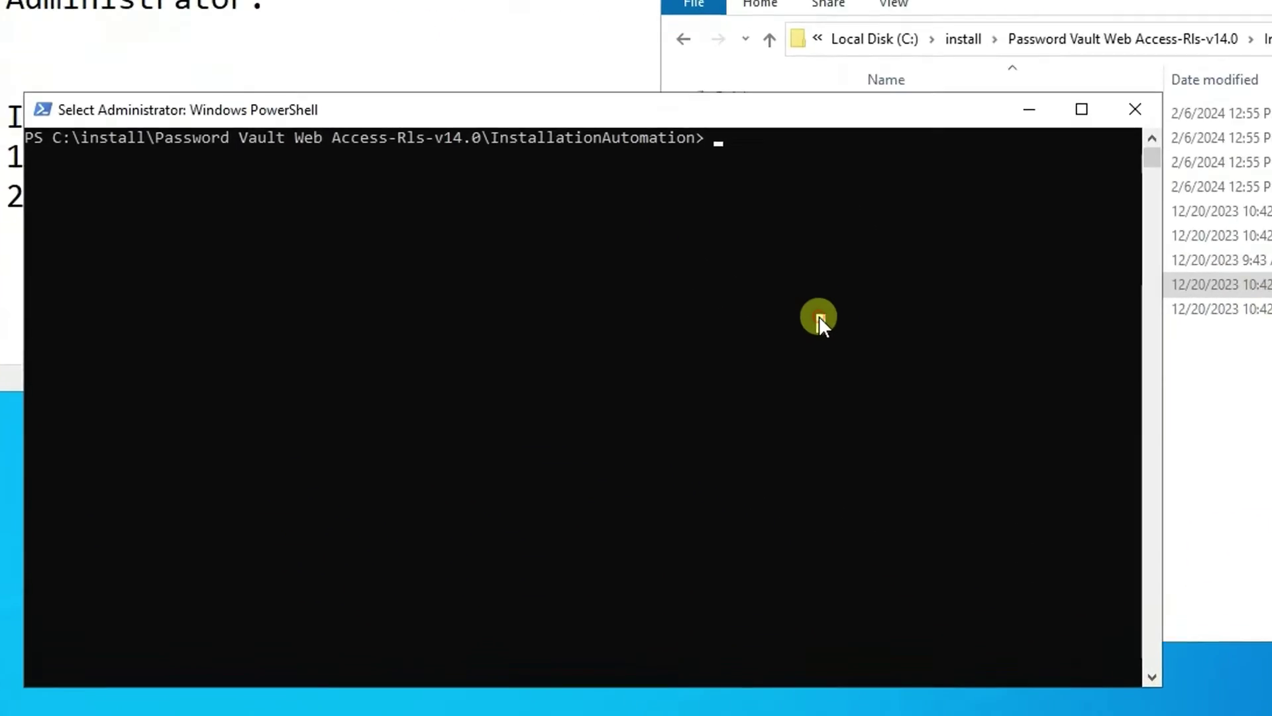
Step: List the folder's files with ls and start .\PVWA_Prerequisites.ps1
text(ls)
key(Return)
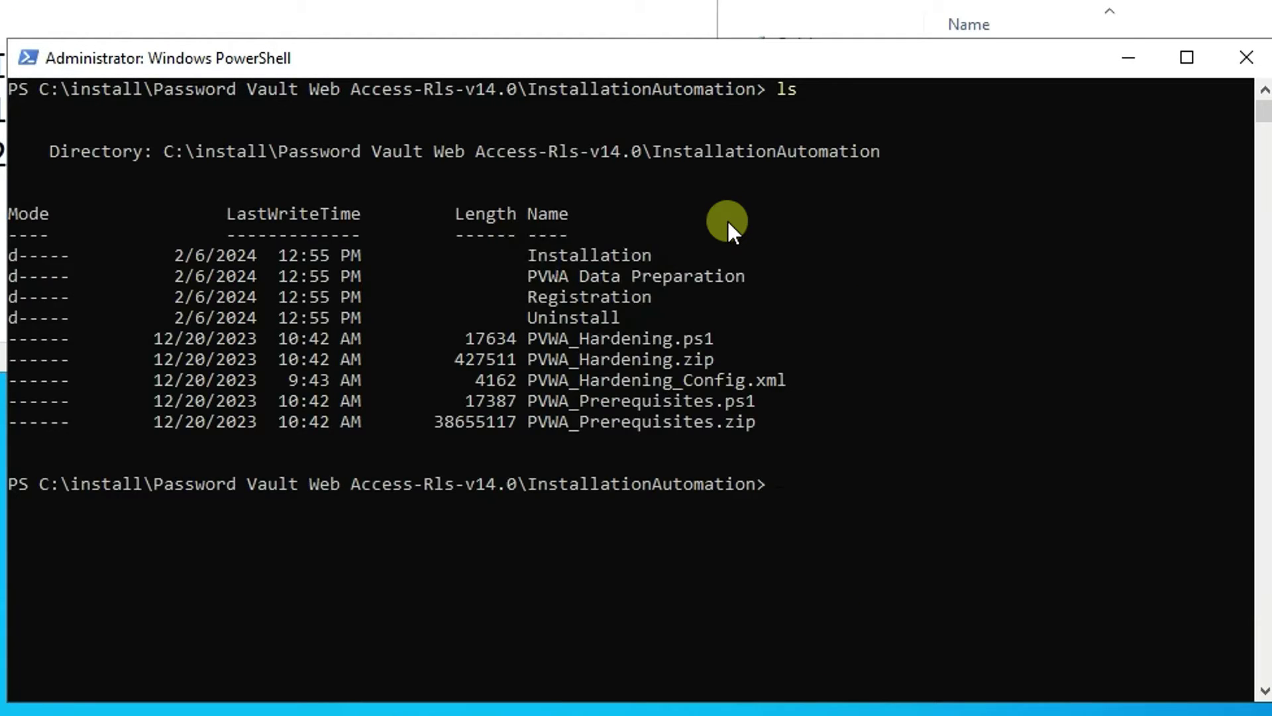
text(.\PVWA_Prerequisites.ps1)
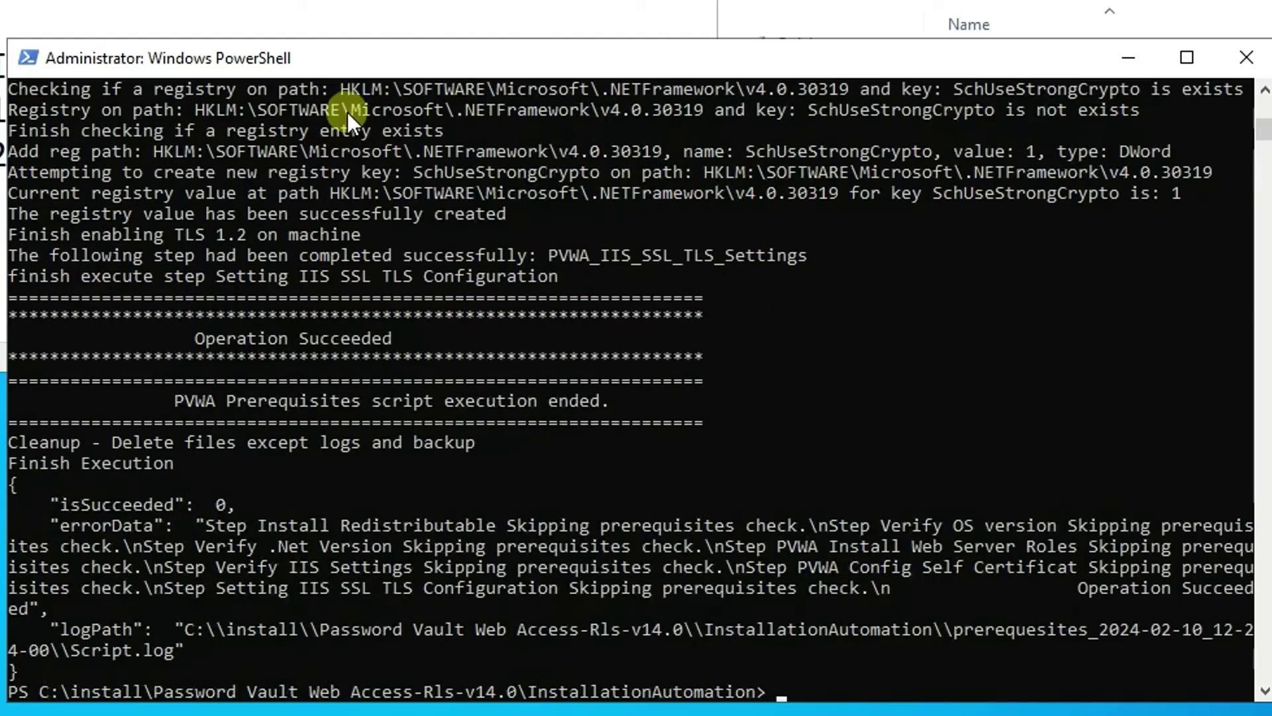
Step: Bring File Explorer forward and highlight the PVWA installation step in the notes
click(344, 111)
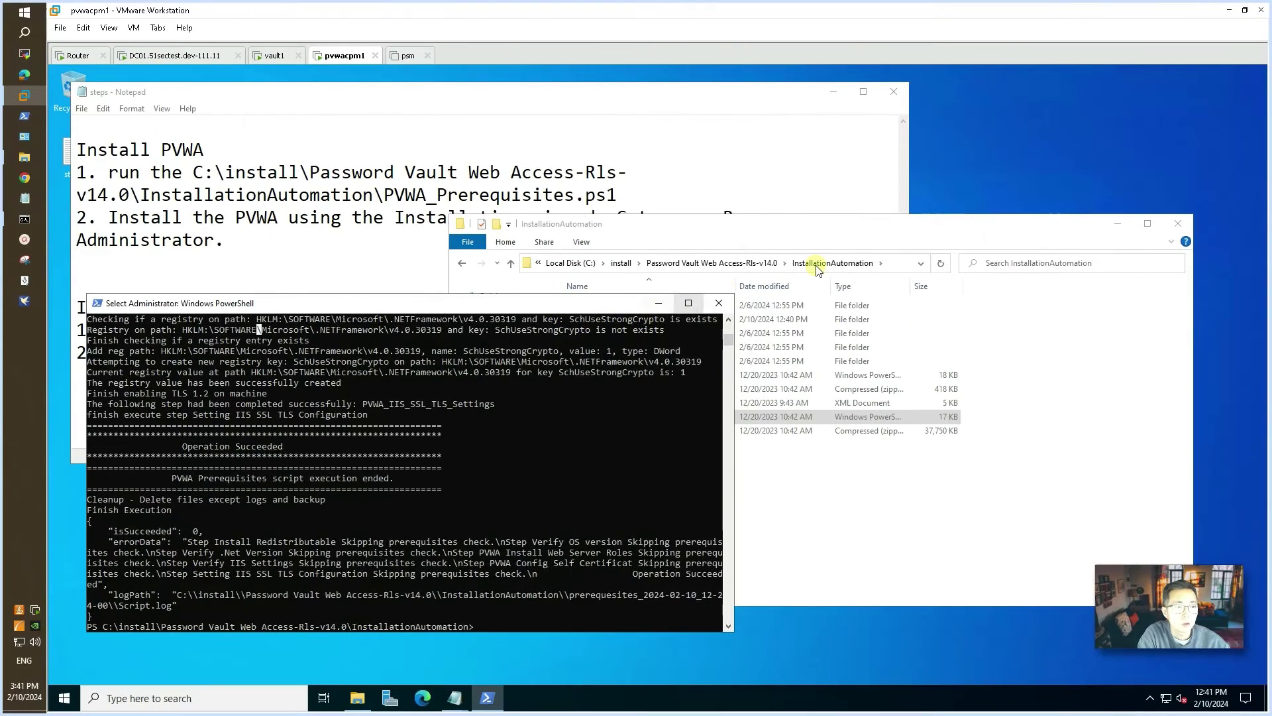
click(937, 229)
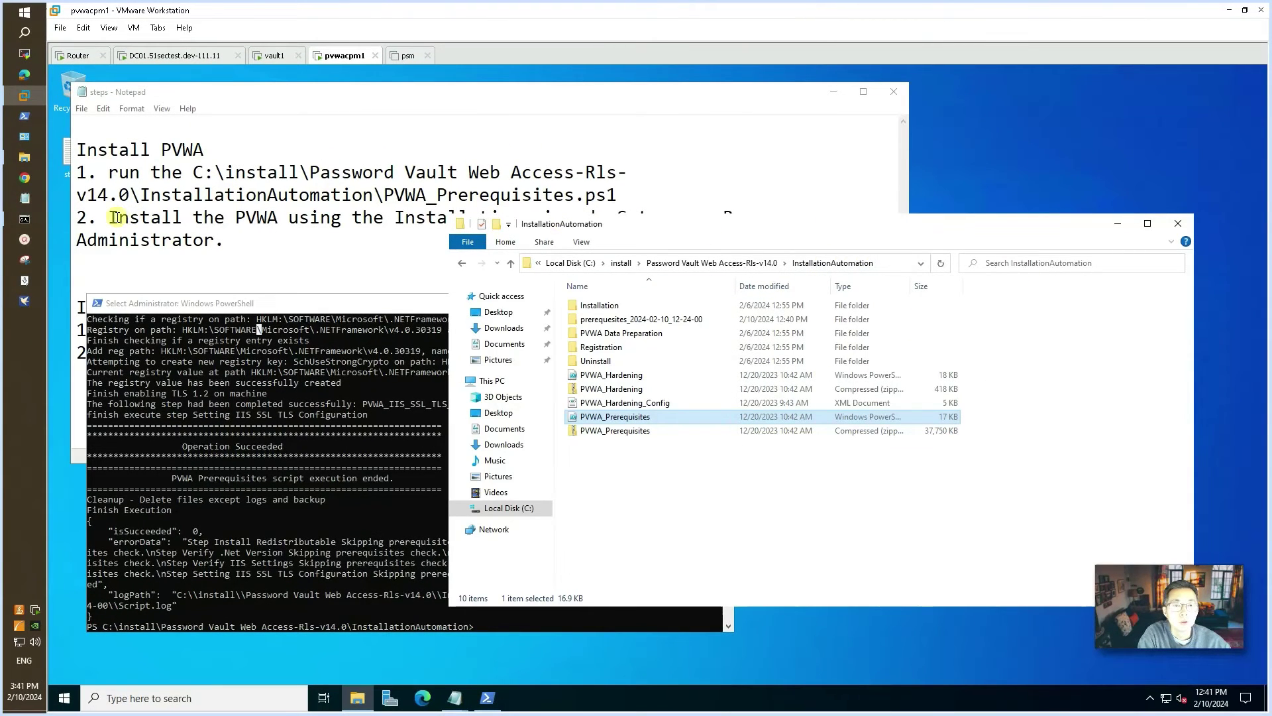
drag(117, 218, 511, 217)
click(782, 537)
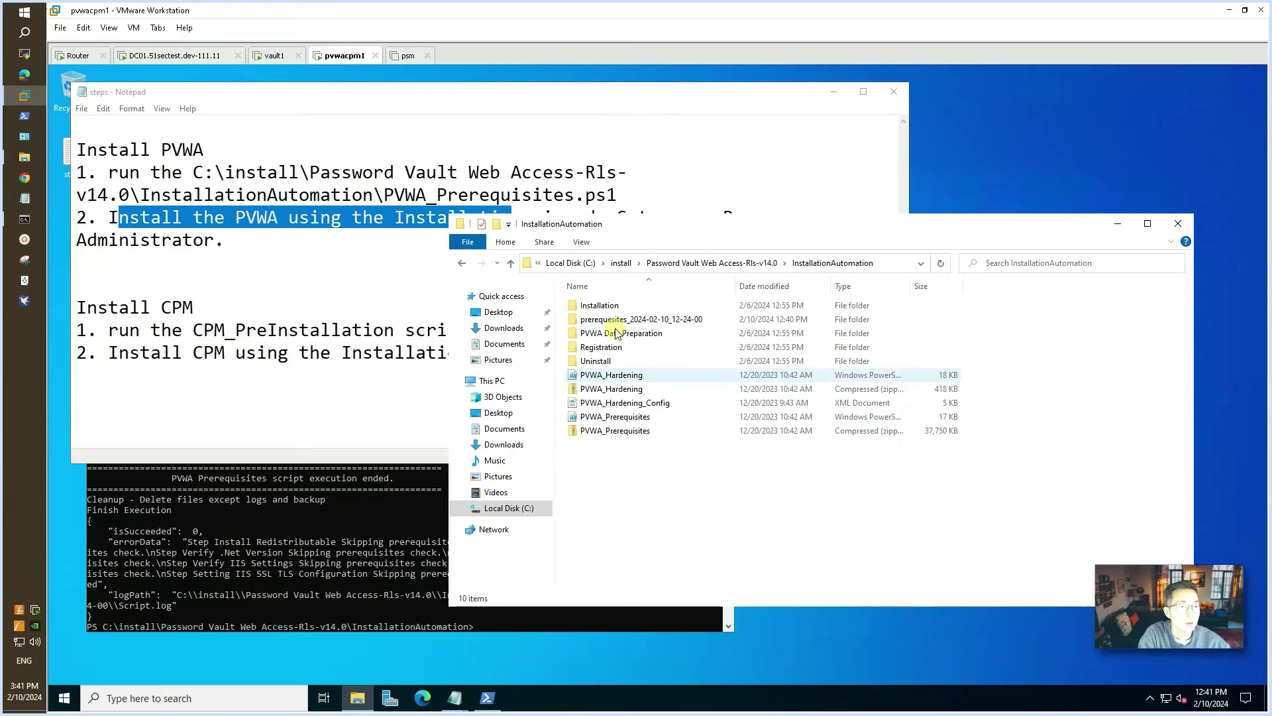
Step: Run setup in Password Vault Web Access-Rls-v14.0 as administrator and approve UAC
click(609, 309)
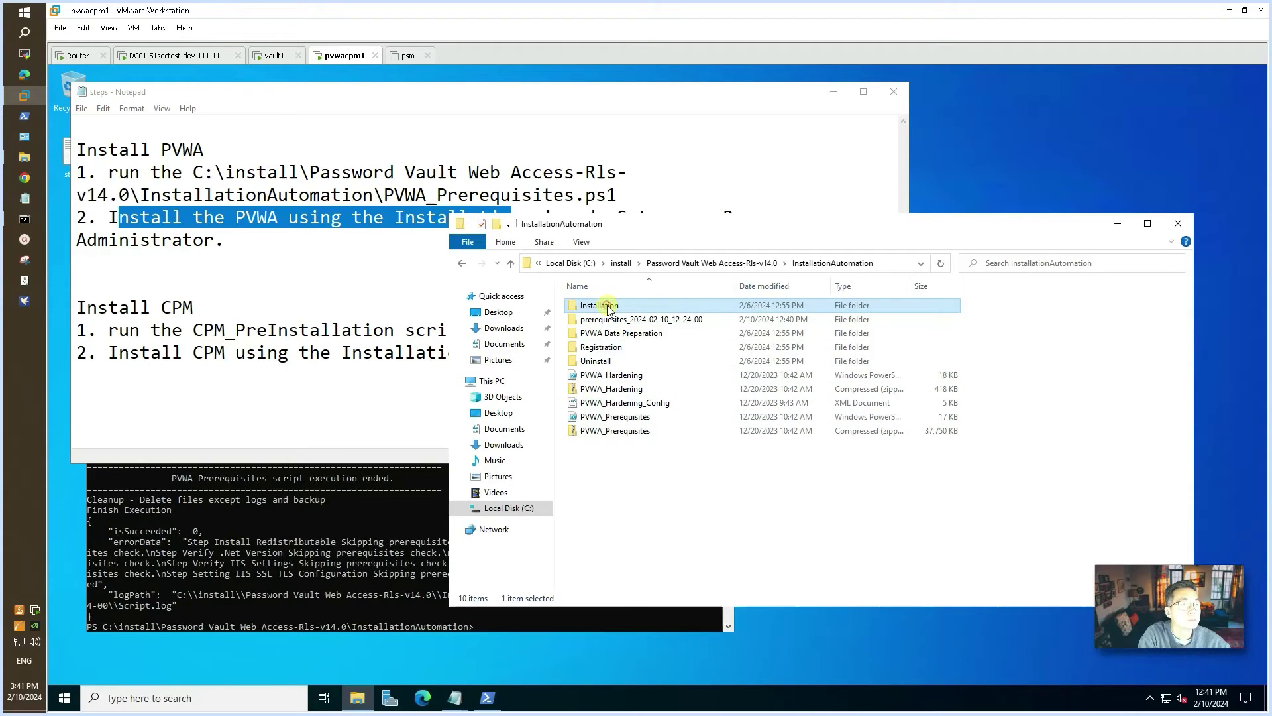
double_click(608, 309)
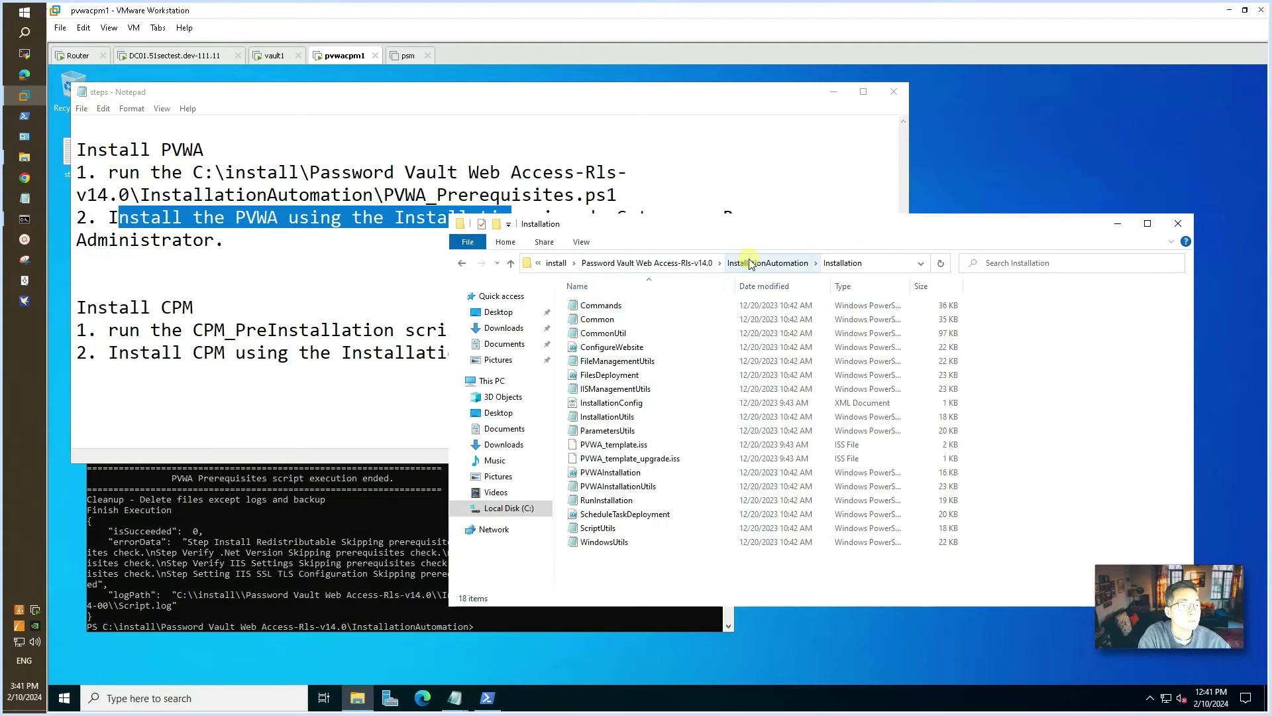
click(679, 263)
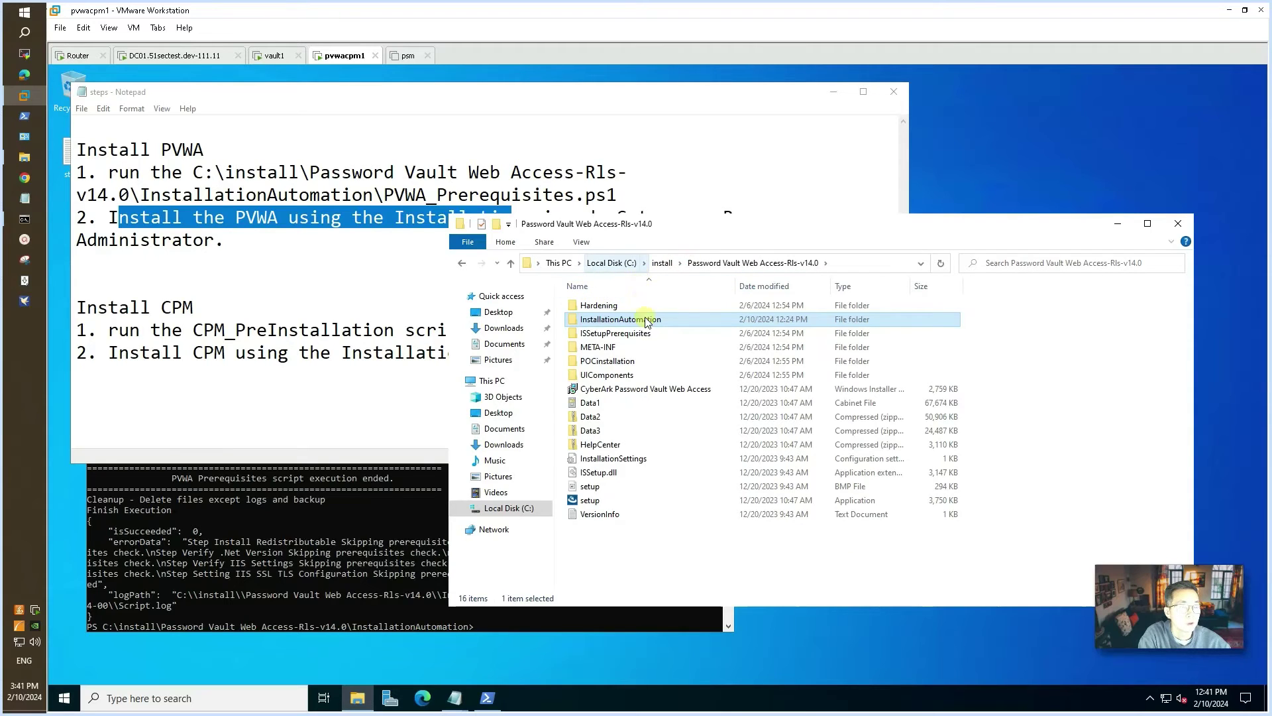
click(599, 501)
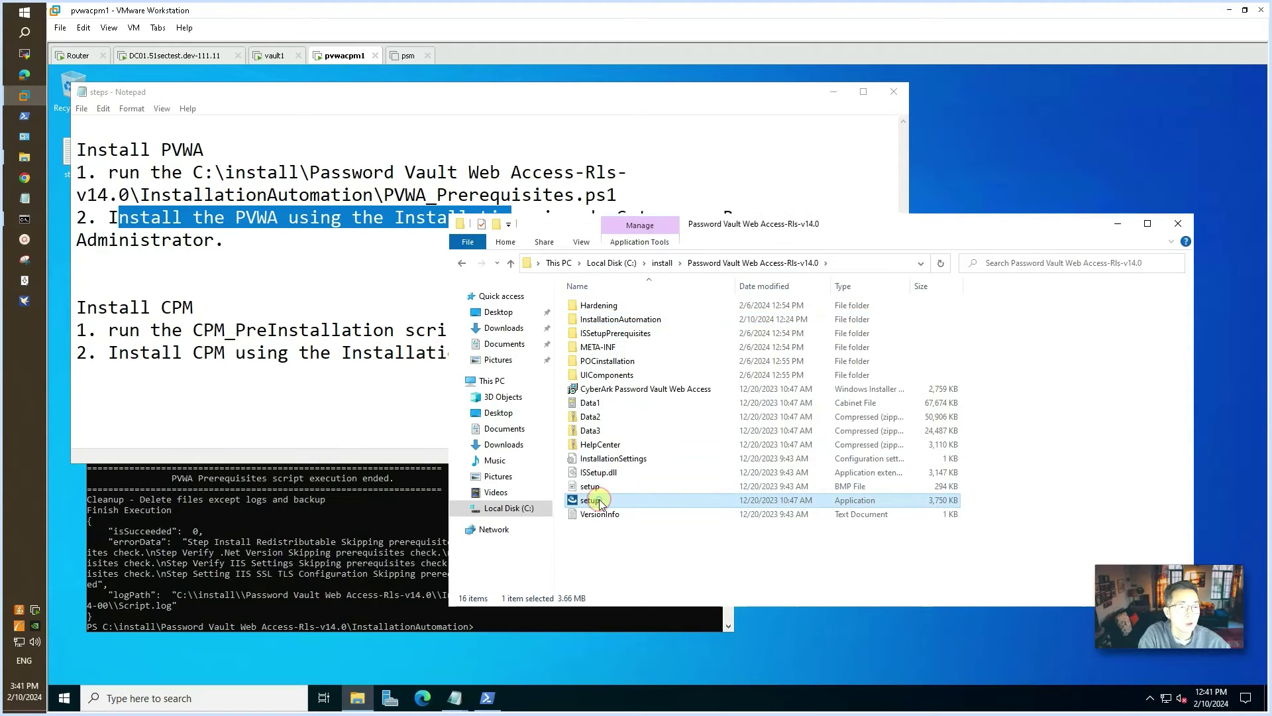
right_click(600, 503)
click(679, 320)
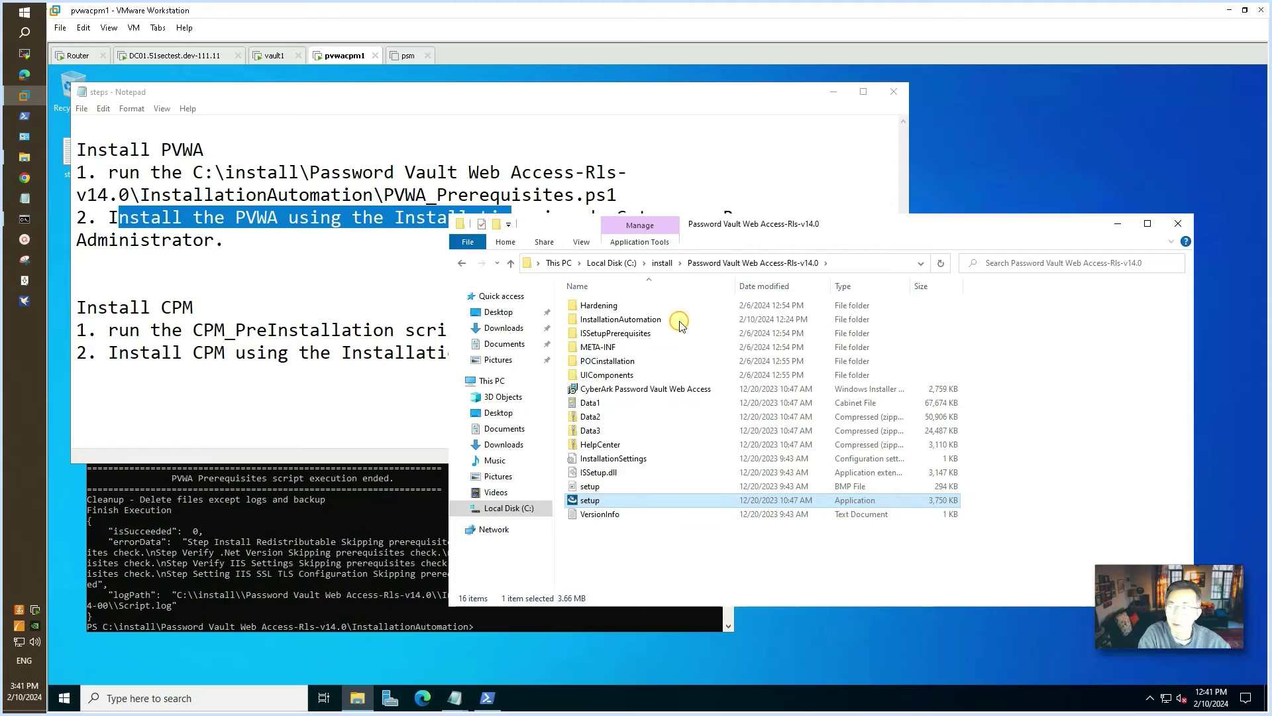
click(626, 466)
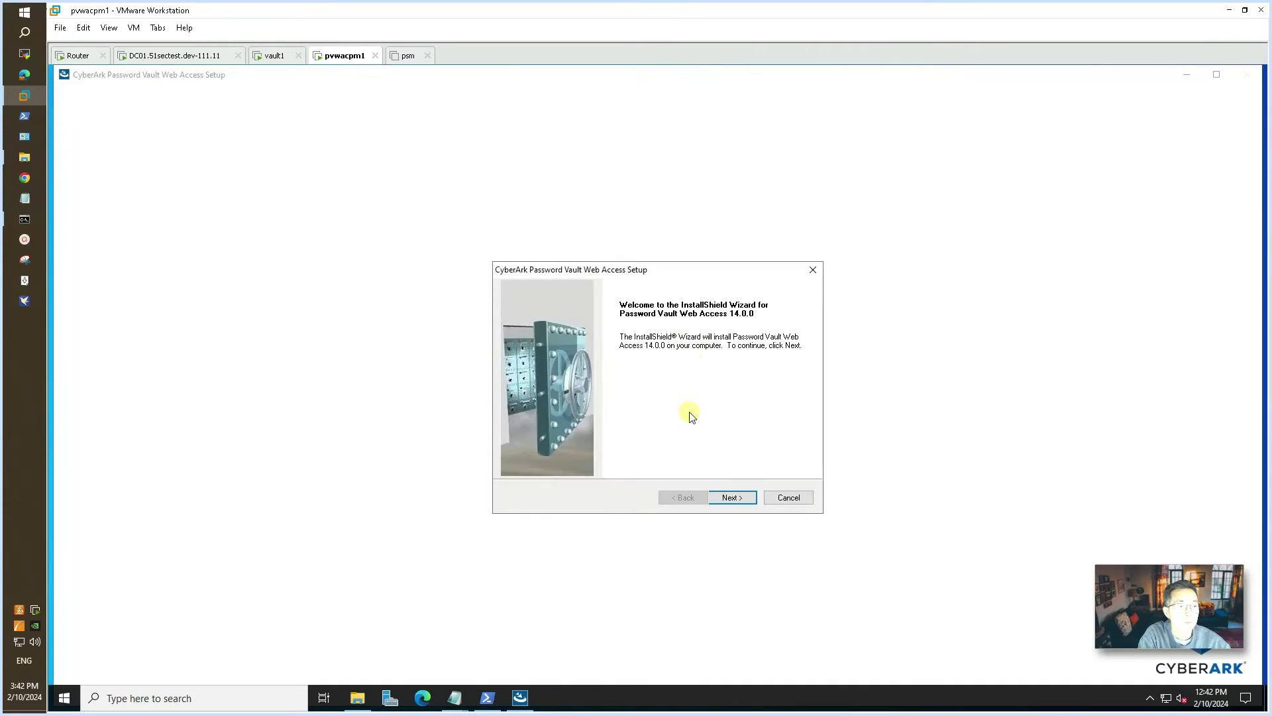
Step: Accept the license, enter the company name, and keep the default application and configuration folders
click(731, 497)
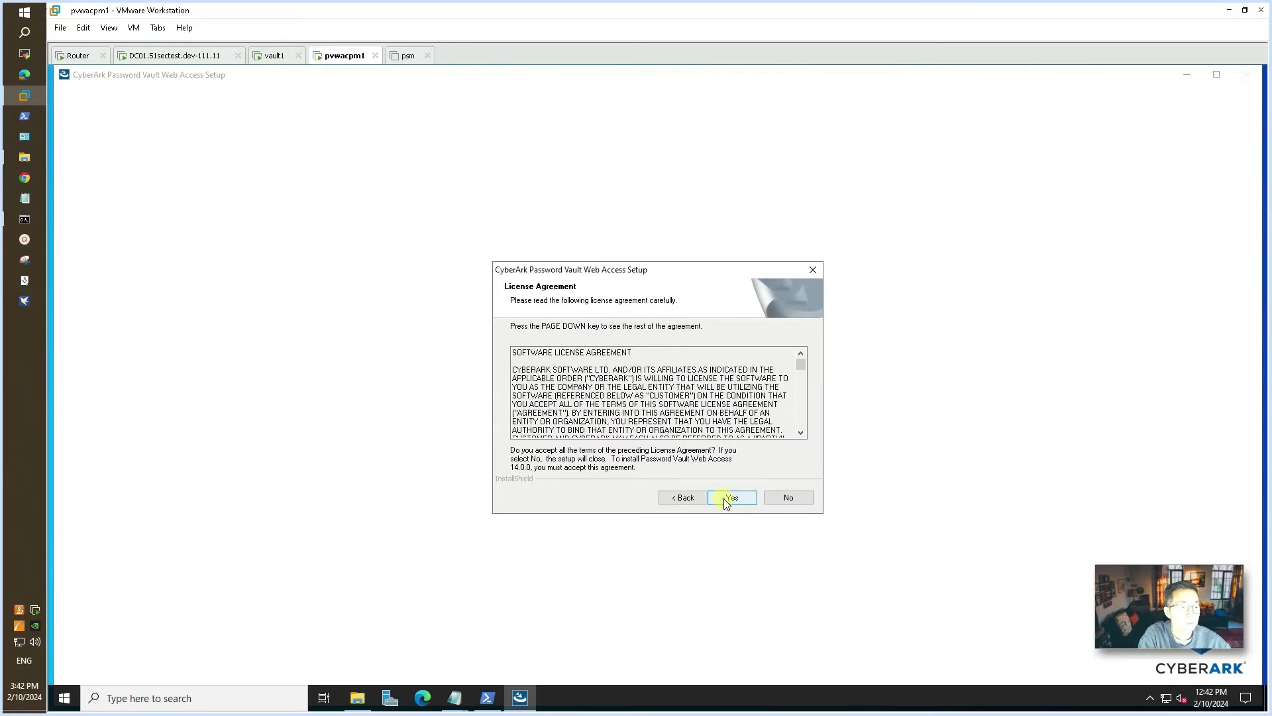
click(727, 498)
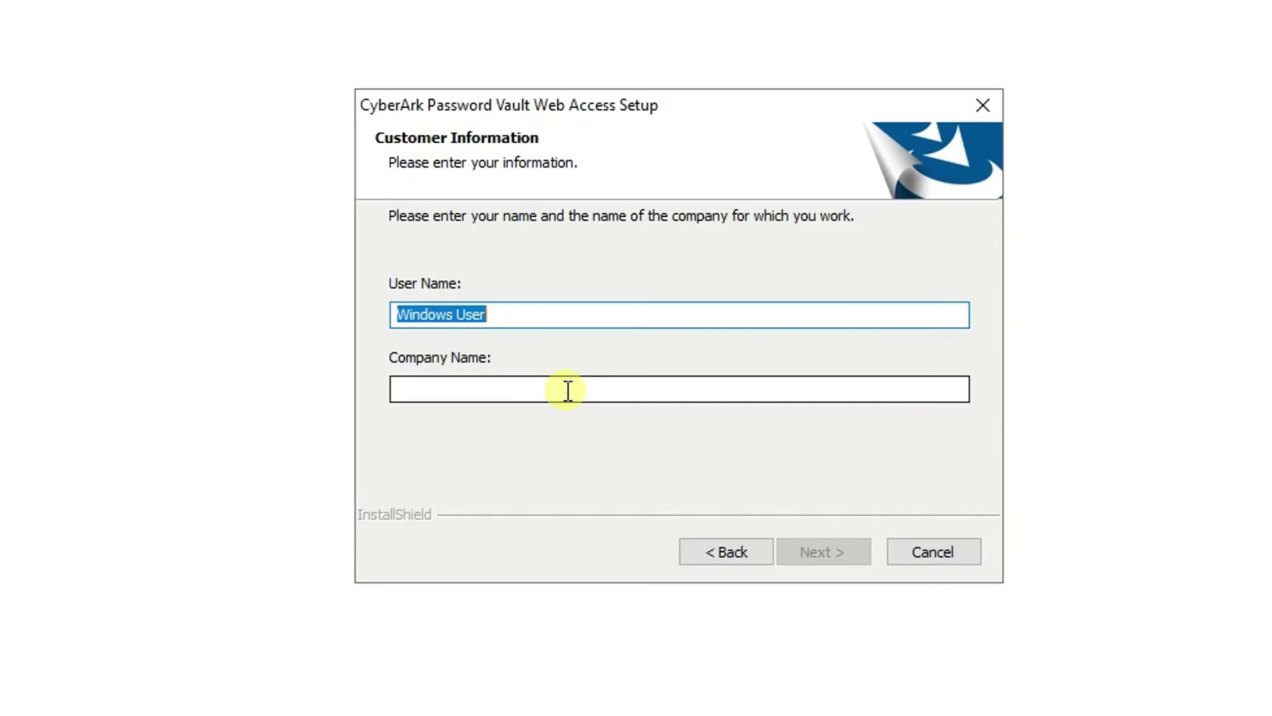
click(568, 391)
text(S [SEC])
click(817, 554)
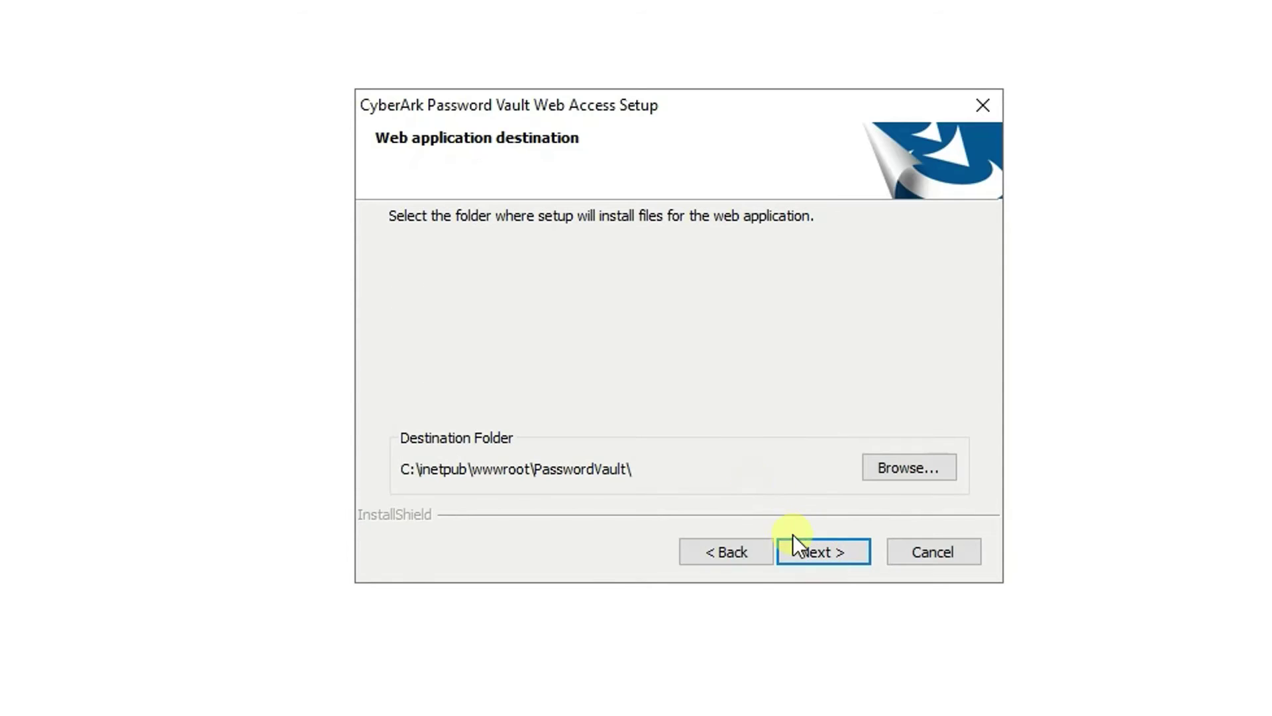
click(817, 551)
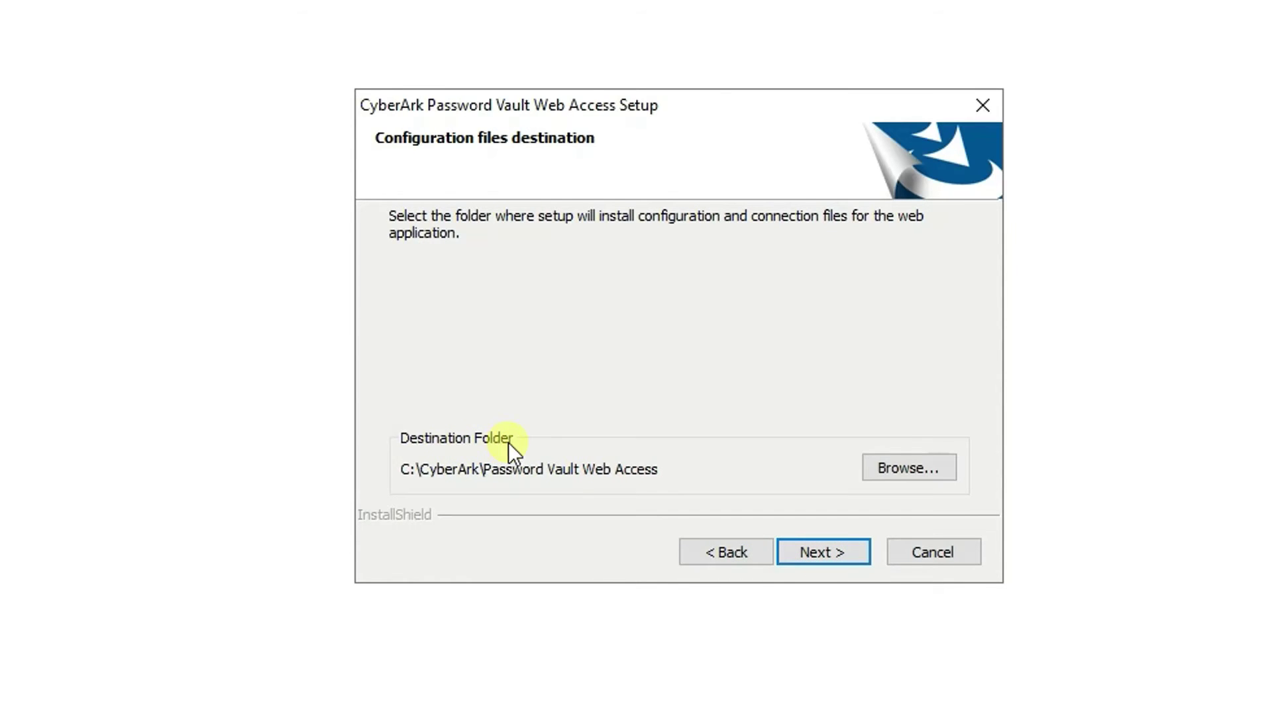
click(834, 550)
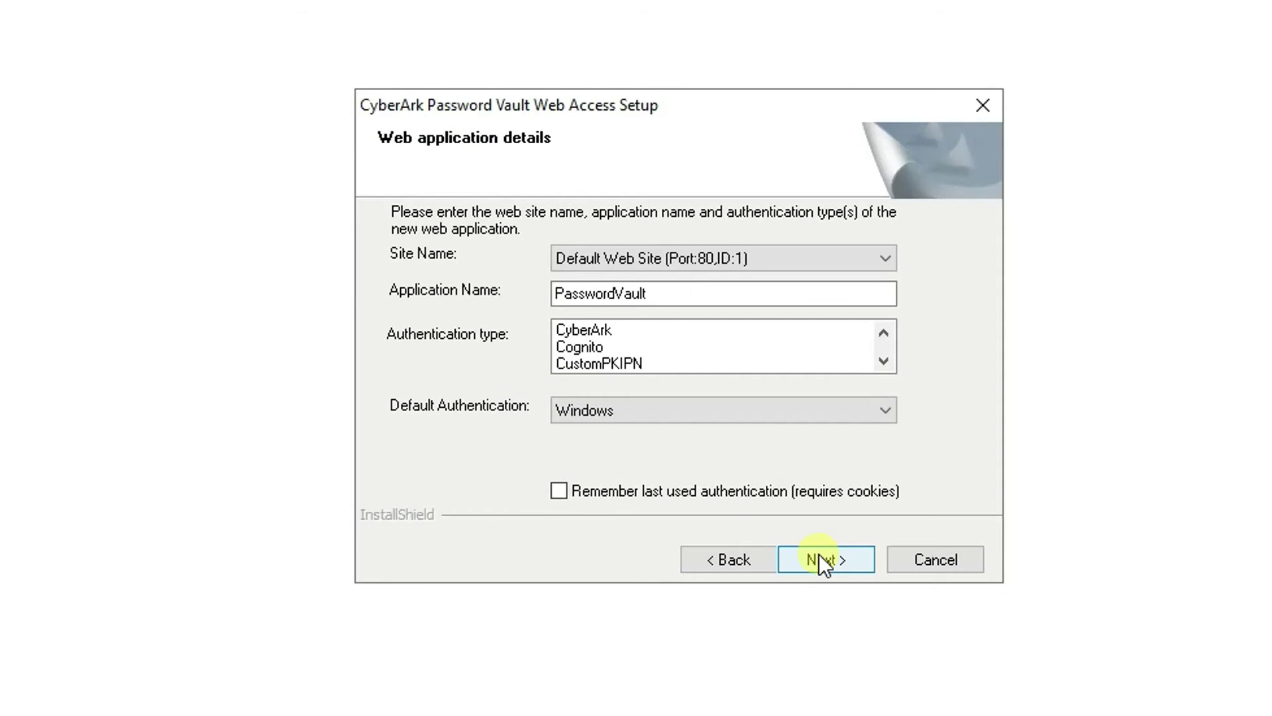
Step: Select CyberArk and LDAP authentication types and make CyberArk the default authentication
click(661, 333)
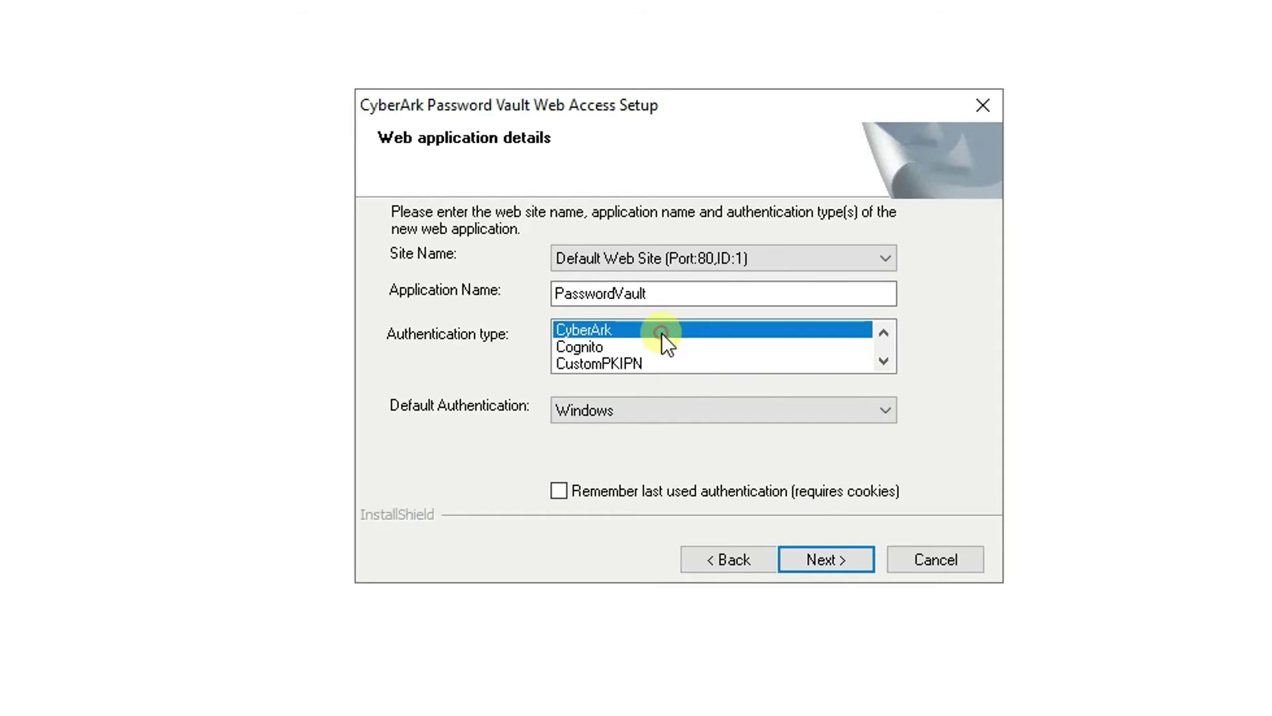
click(882, 360)
click(881, 360)
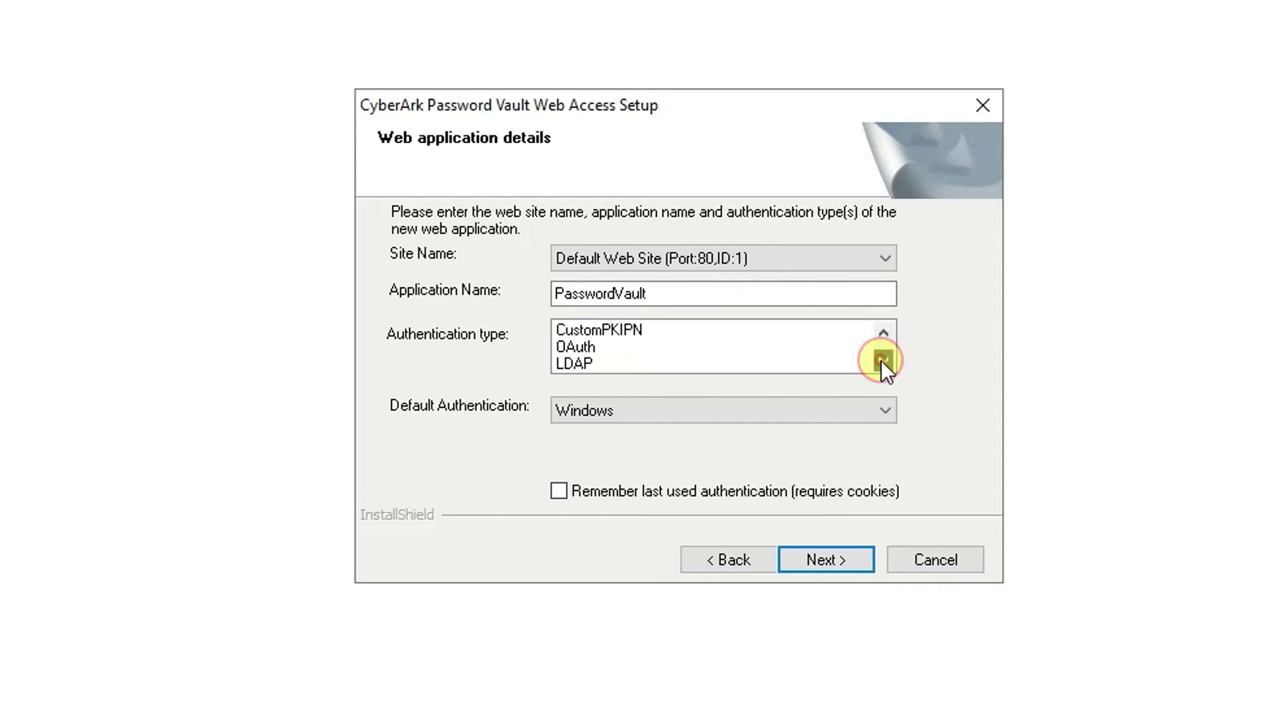
click(694, 361)
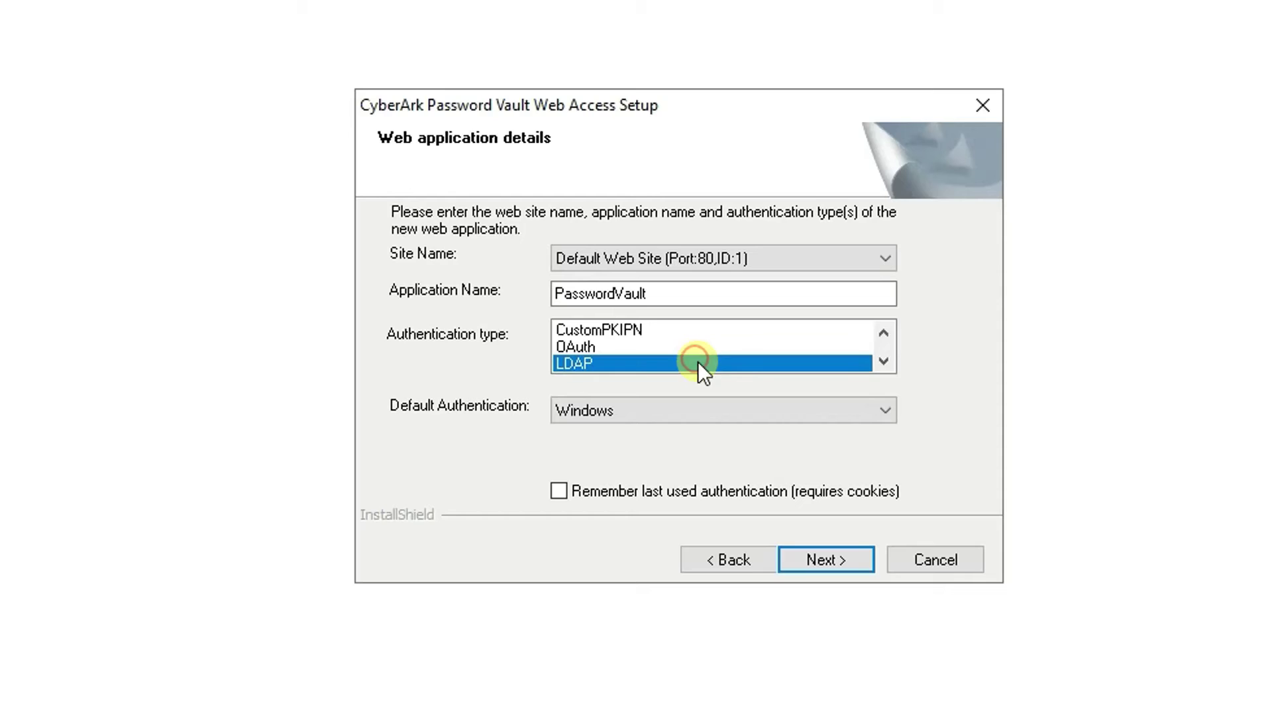
click(883, 331)
click(884, 330)
click(832, 558)
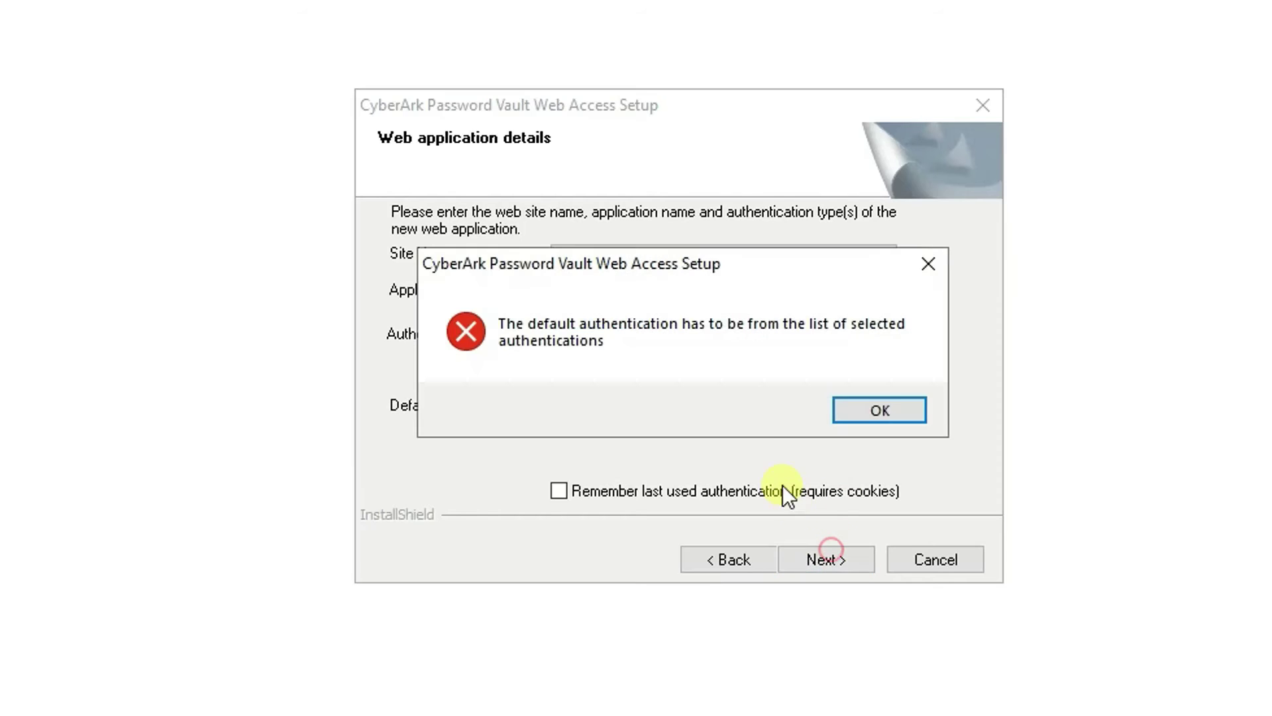
click(880, 410)
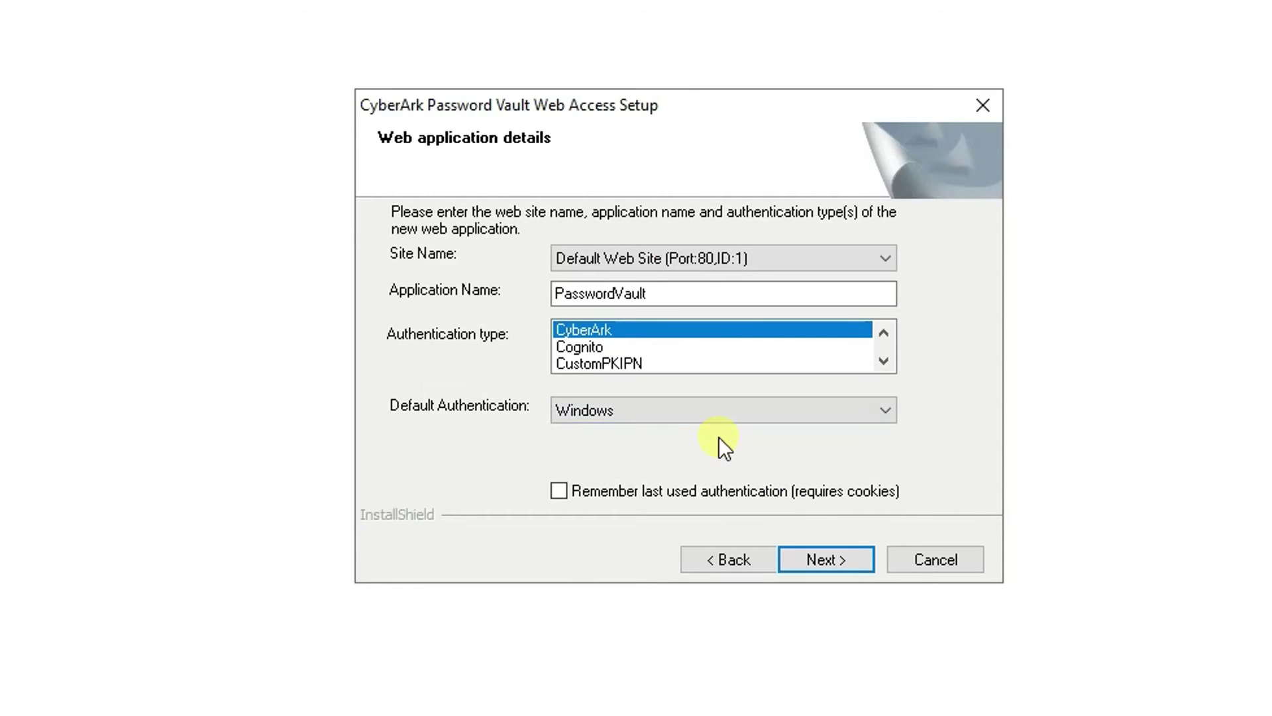
click(730, 415)
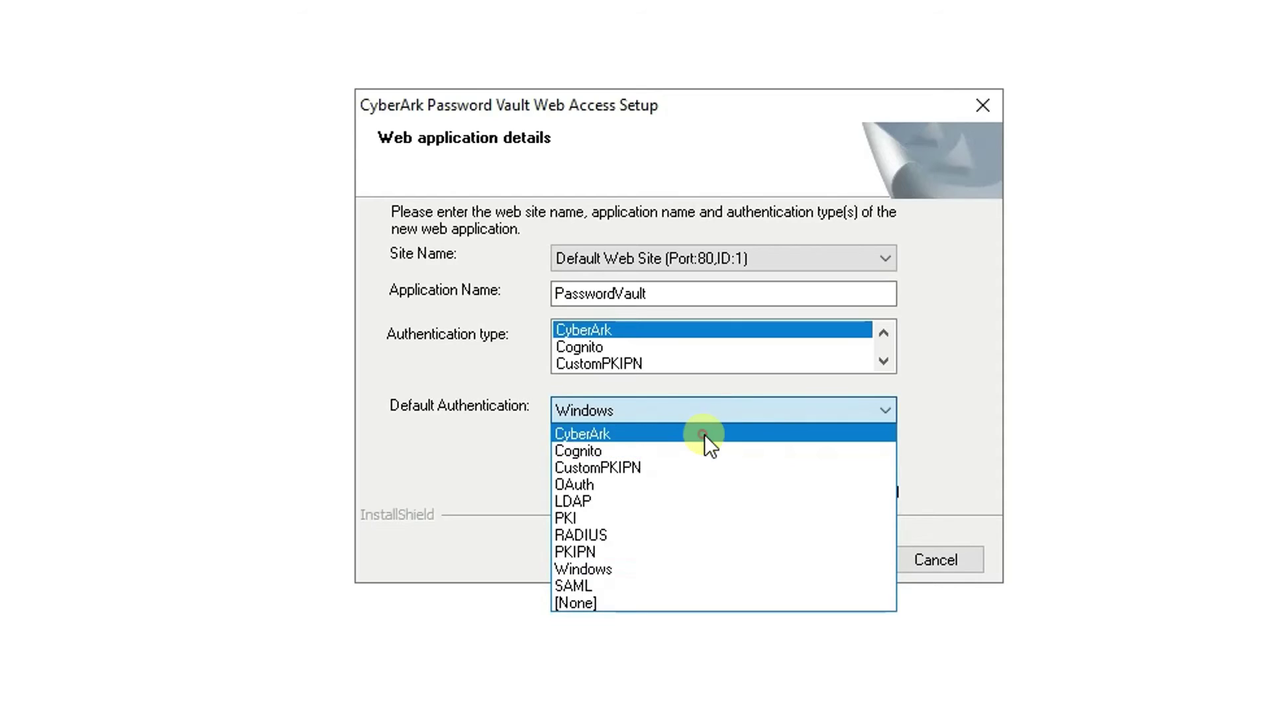
click(705, 435)
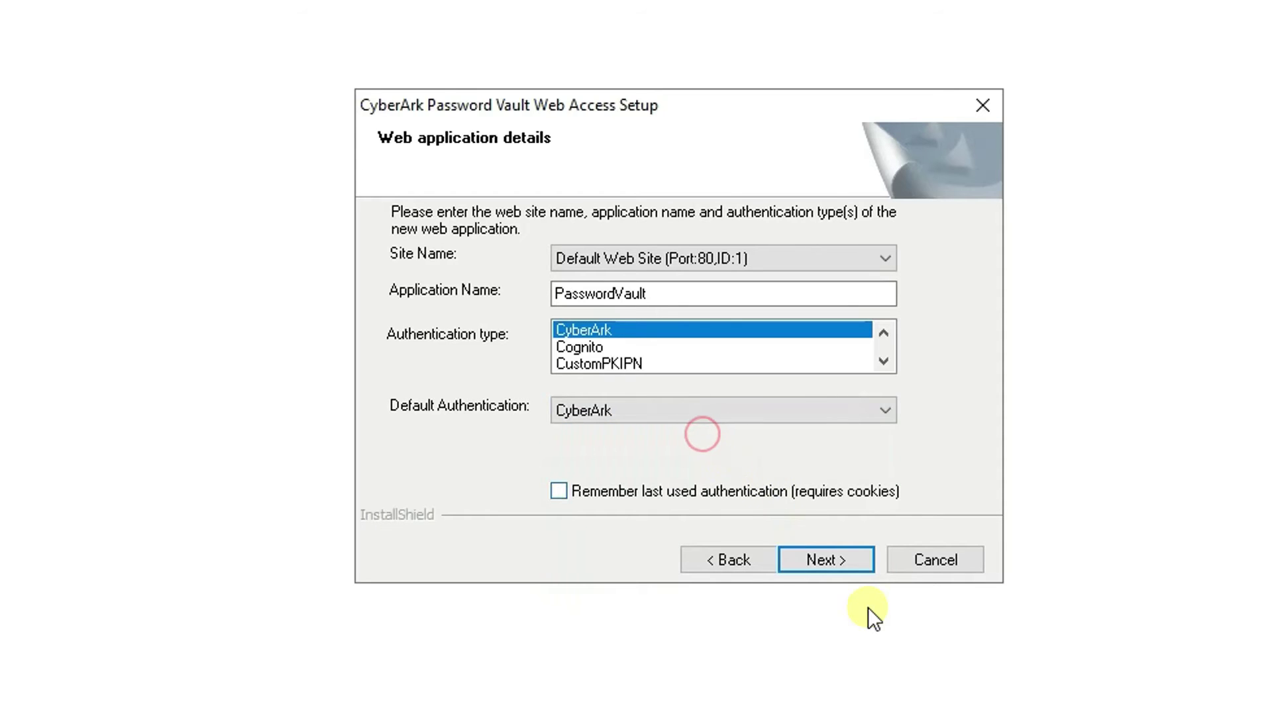
click(811, 554)
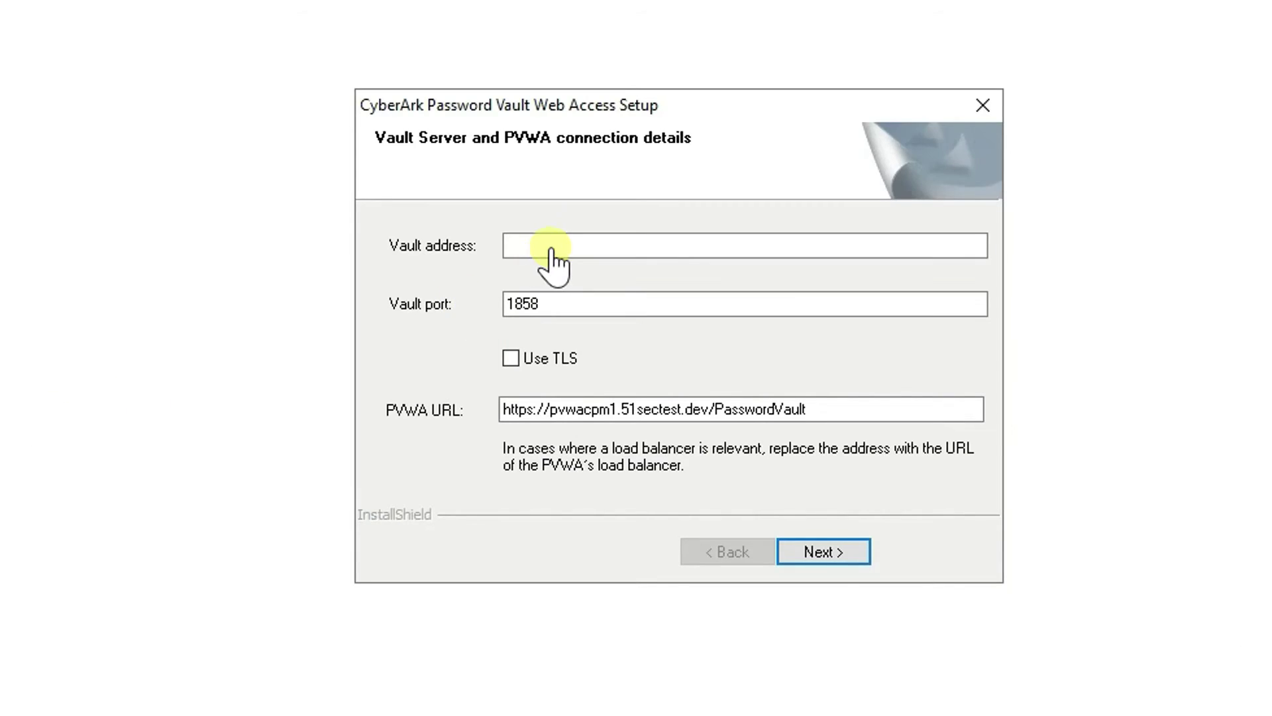
Step: Set vault address 192.168.111.21 with TLS, then enter the vault administrator password
click(552, 247)
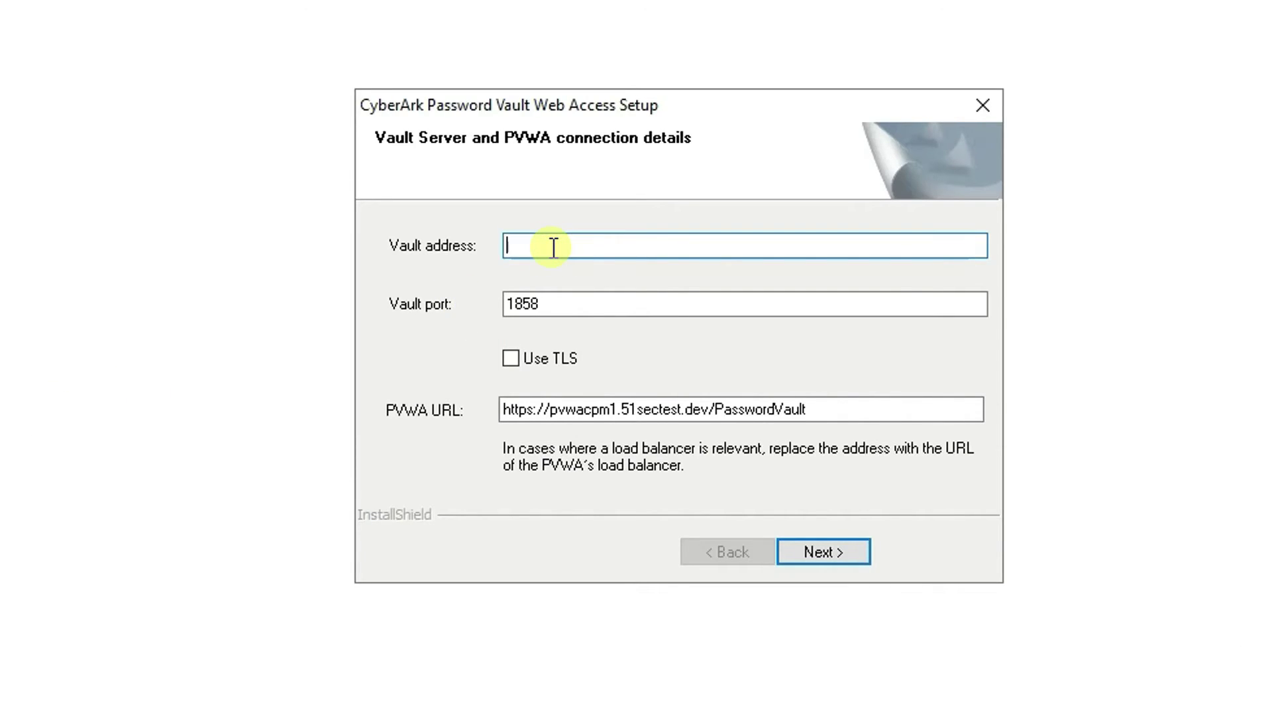
text(192.168.111.21)
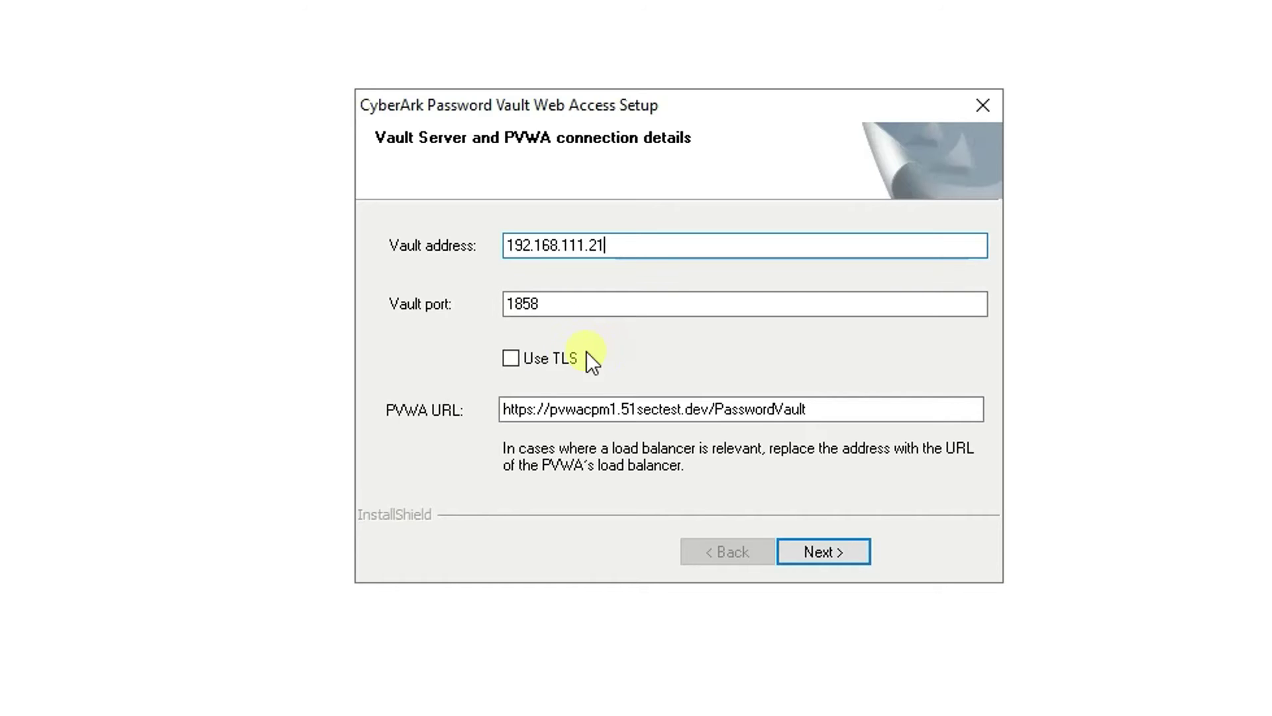
click(511, 358)
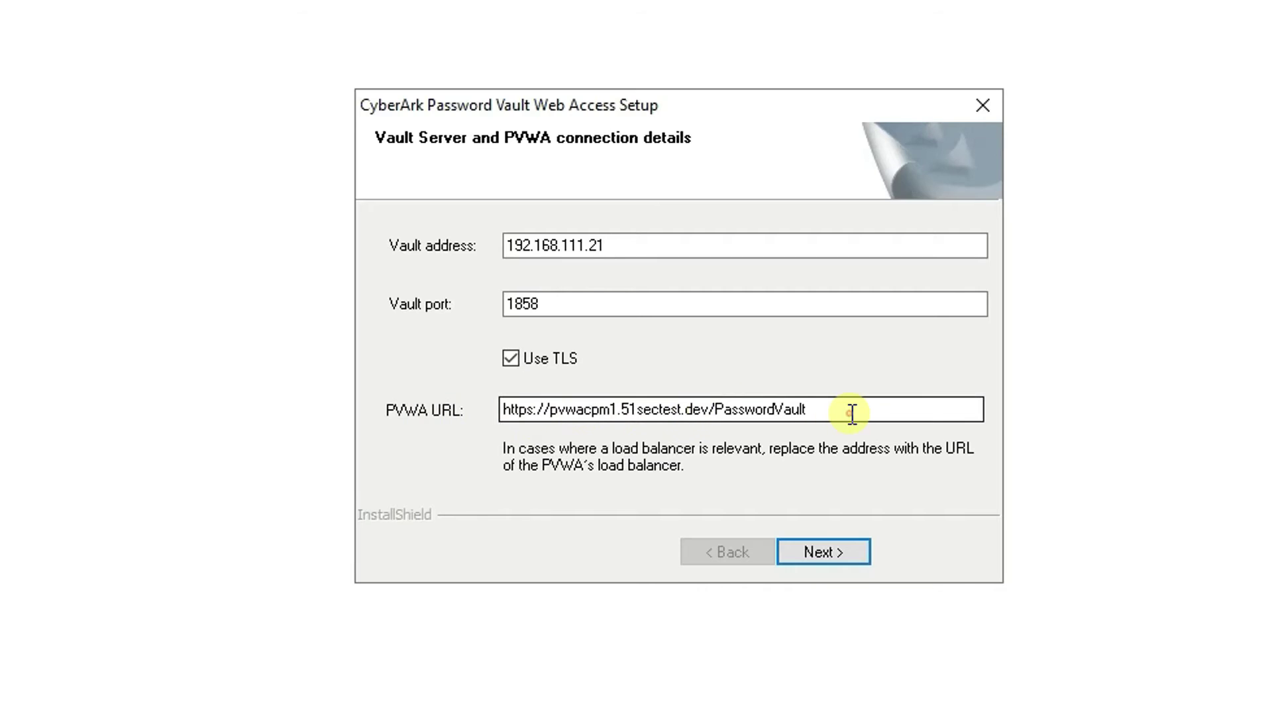
drag(846, 413, 491, 412)
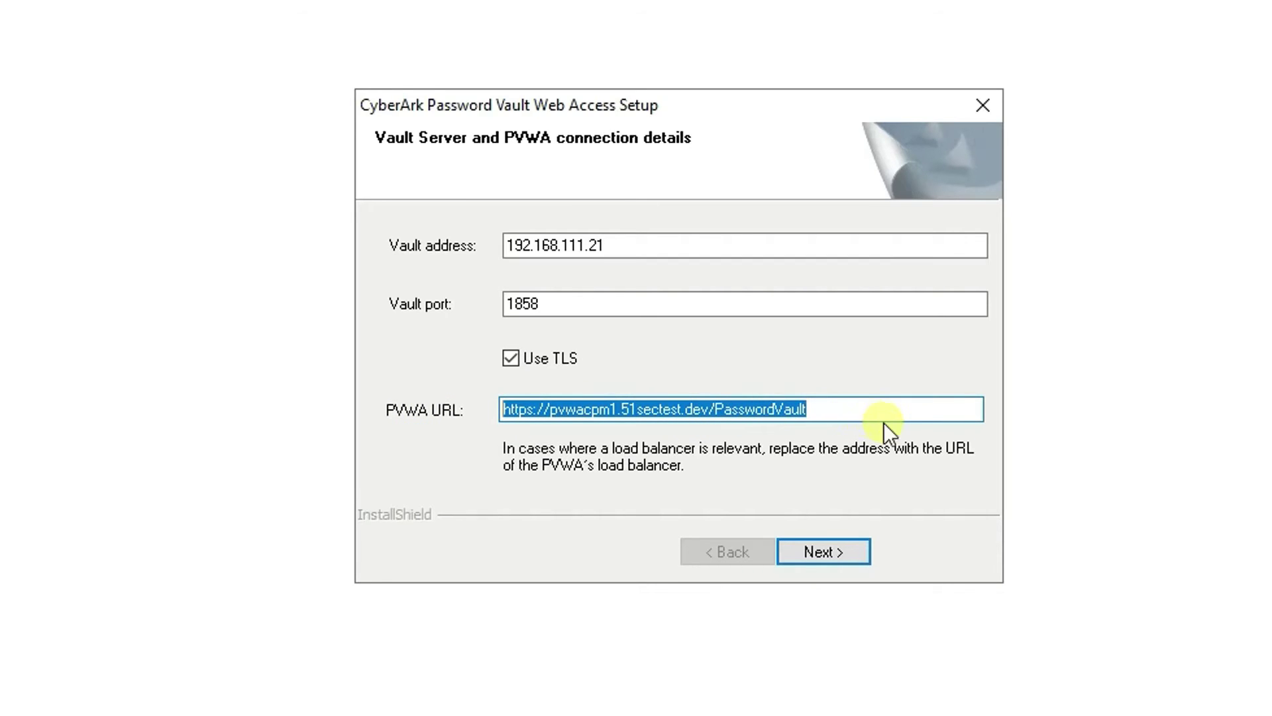
click(827, 542)
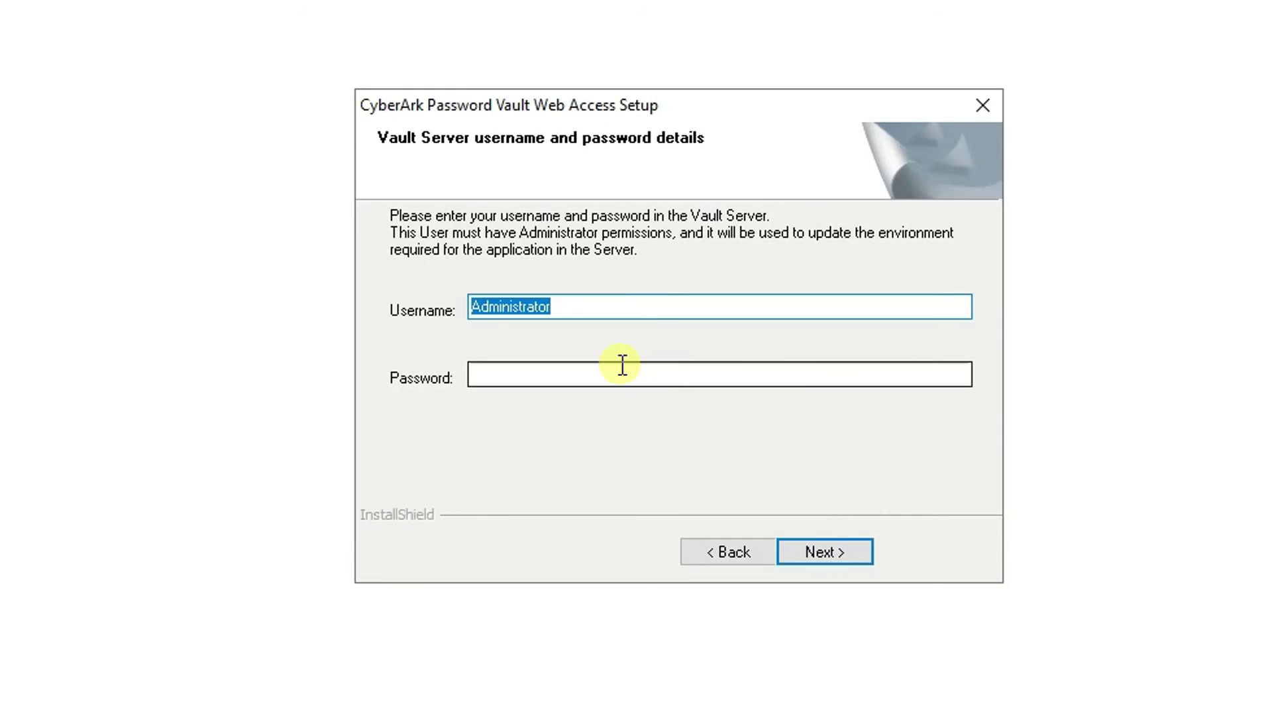
click(616, 364)
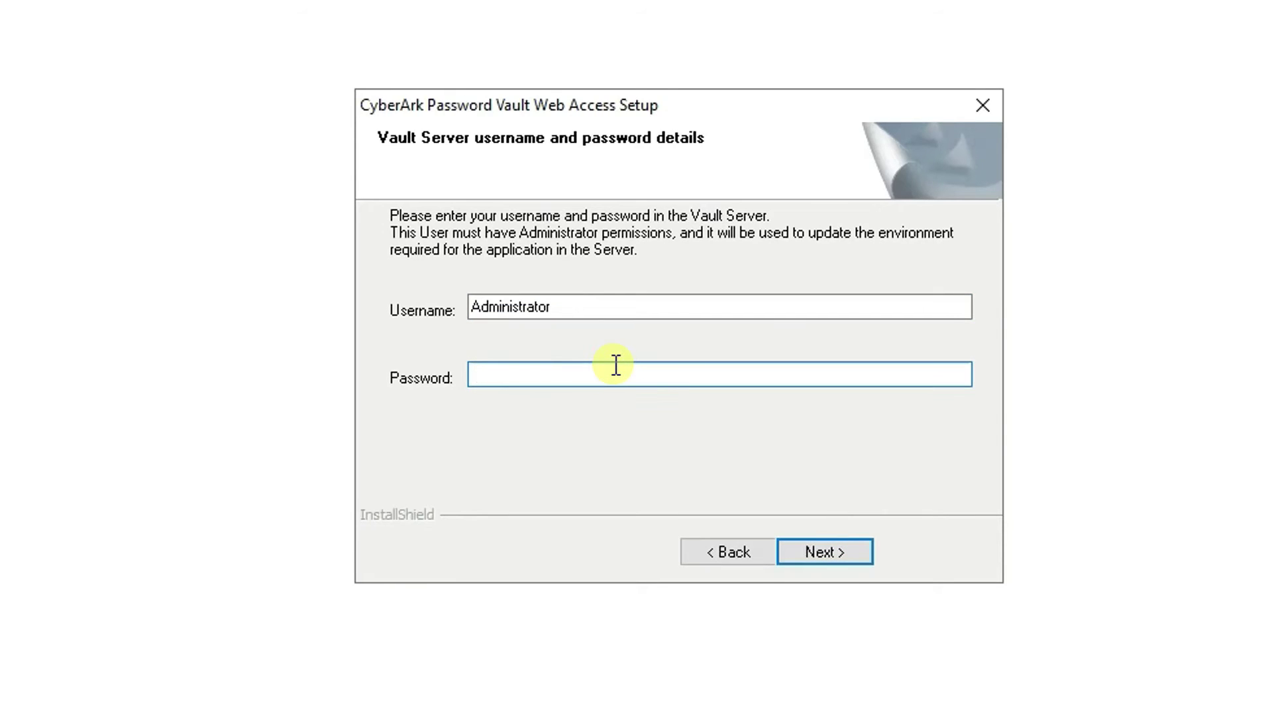
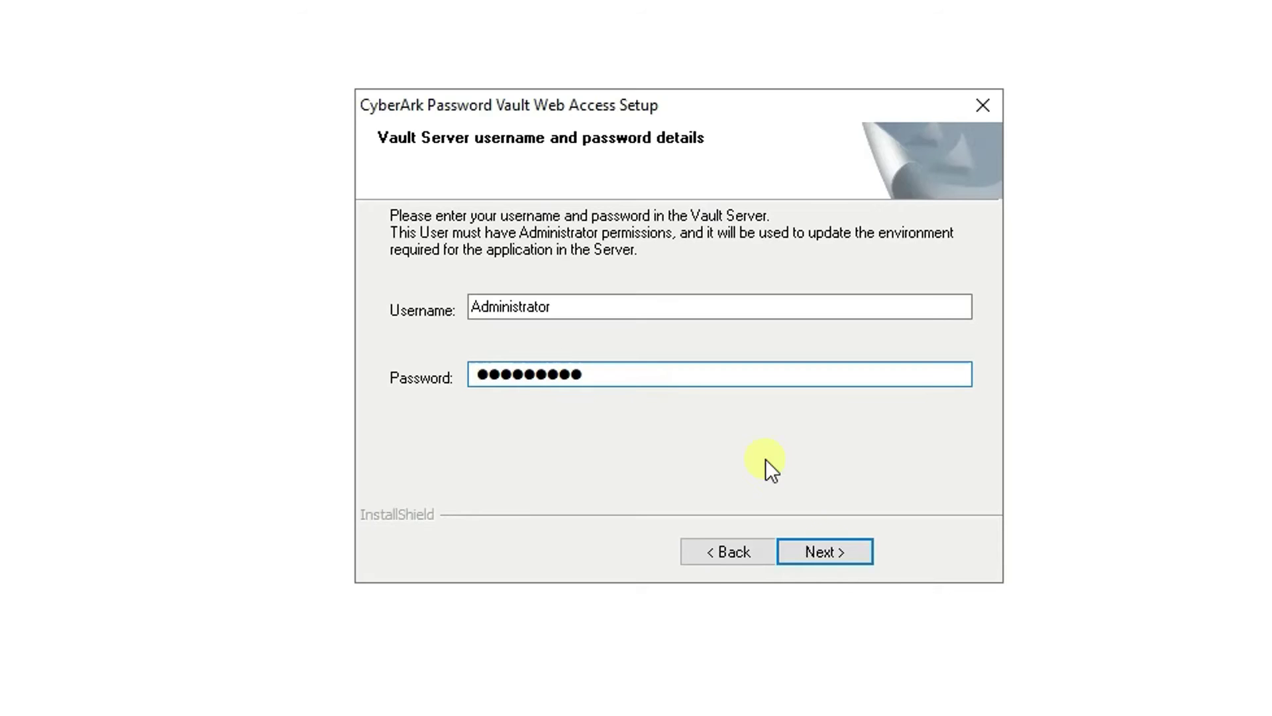
Step: Submit the vault credentials, dismiss the connection error, and retry until installation completes
click(835, 554)
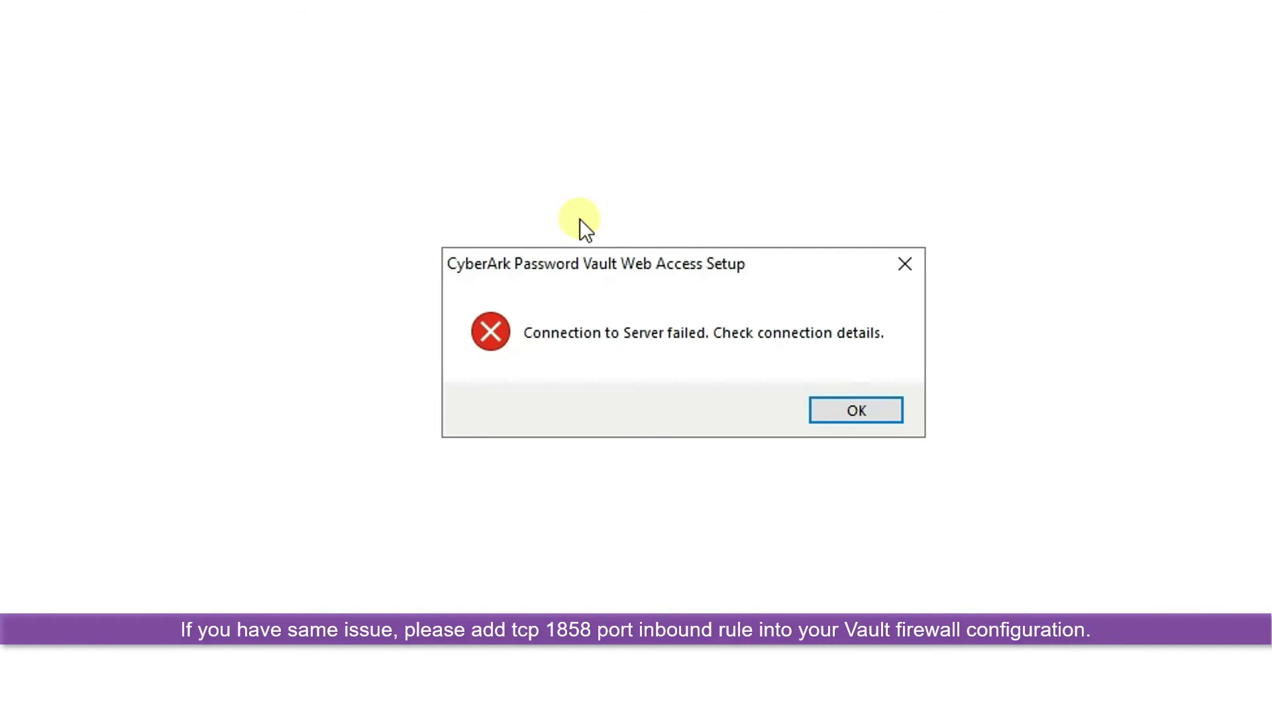
click(868, 406)
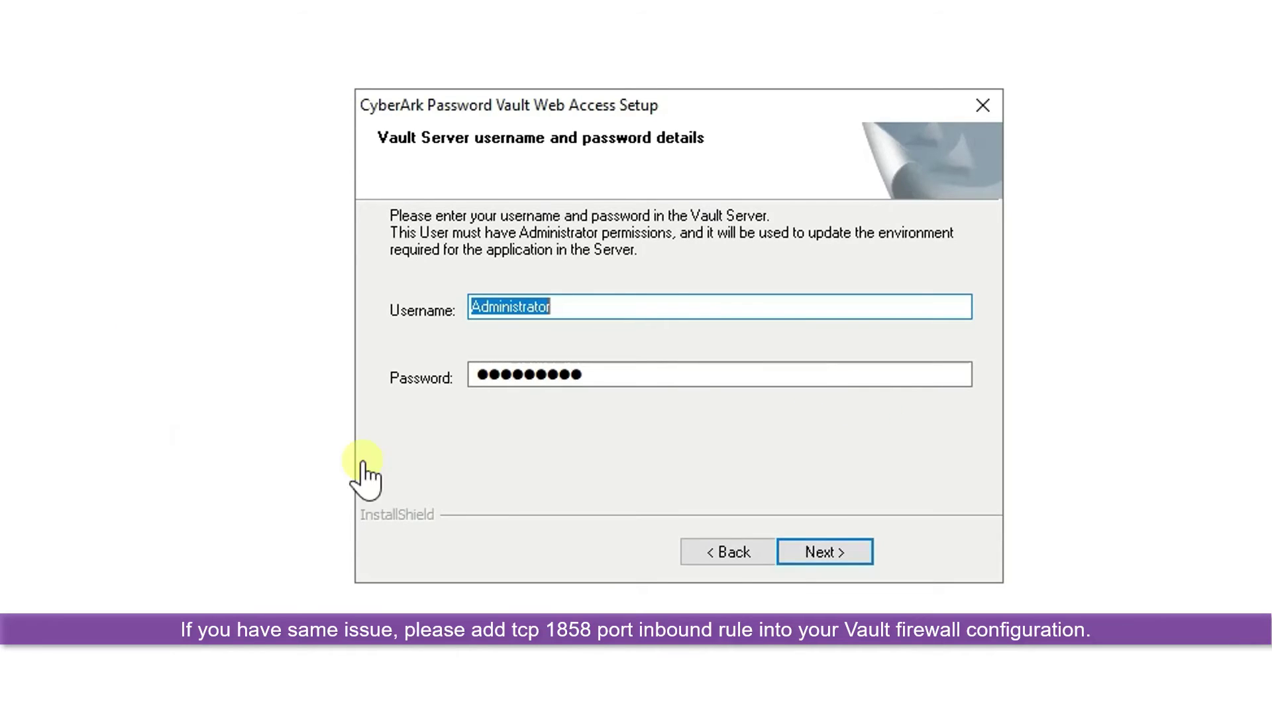
click(828, 550)
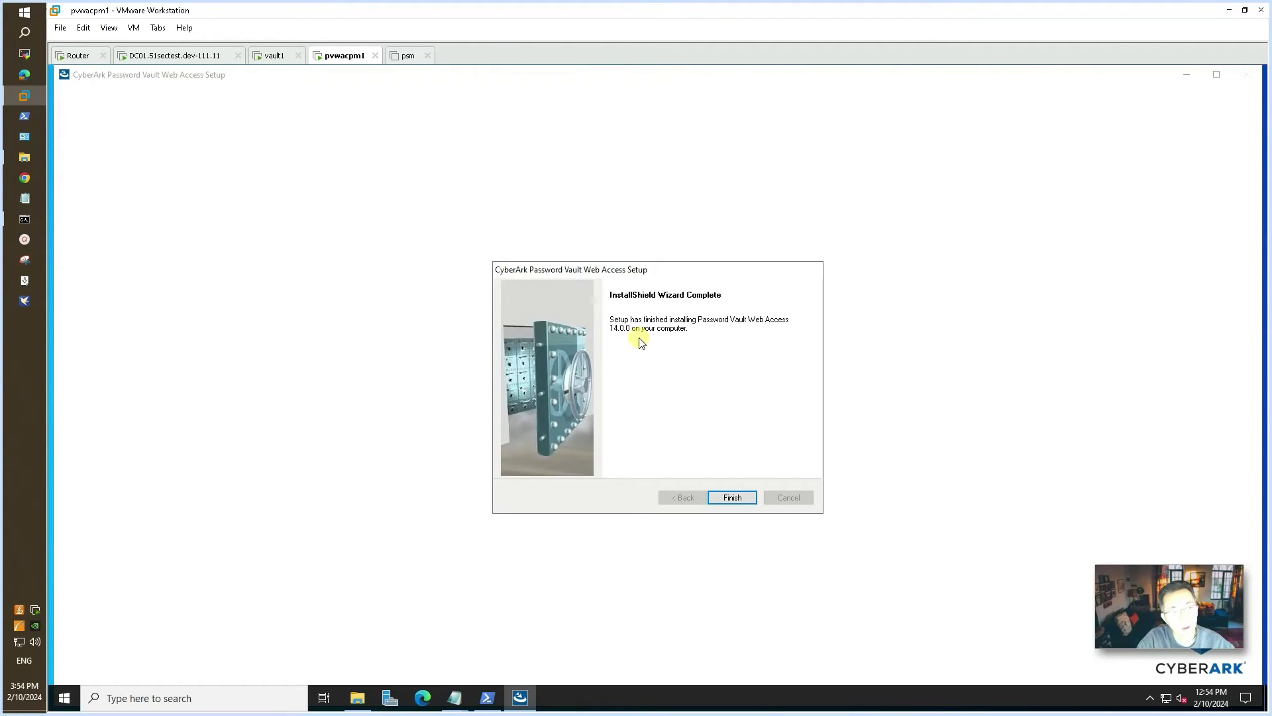
click(734, 496)
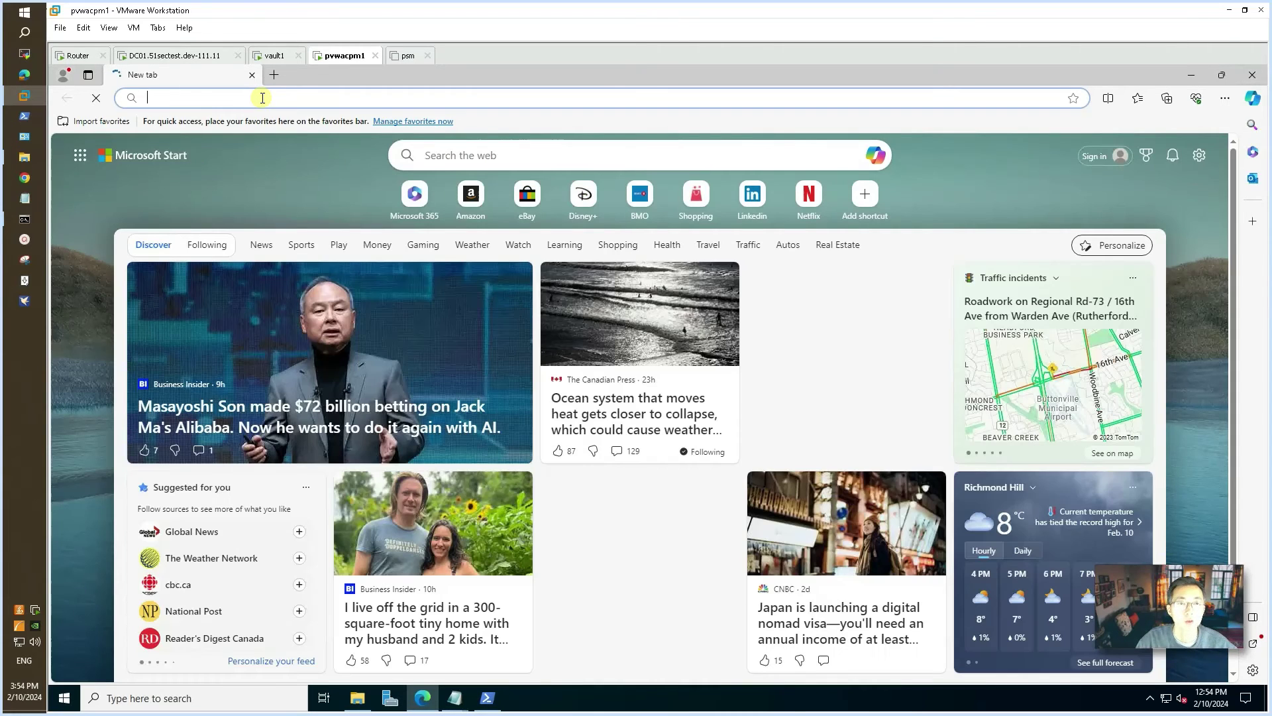
text(https://pvwacpm1.51sectest.dev/PasswordVault)
key(Return)
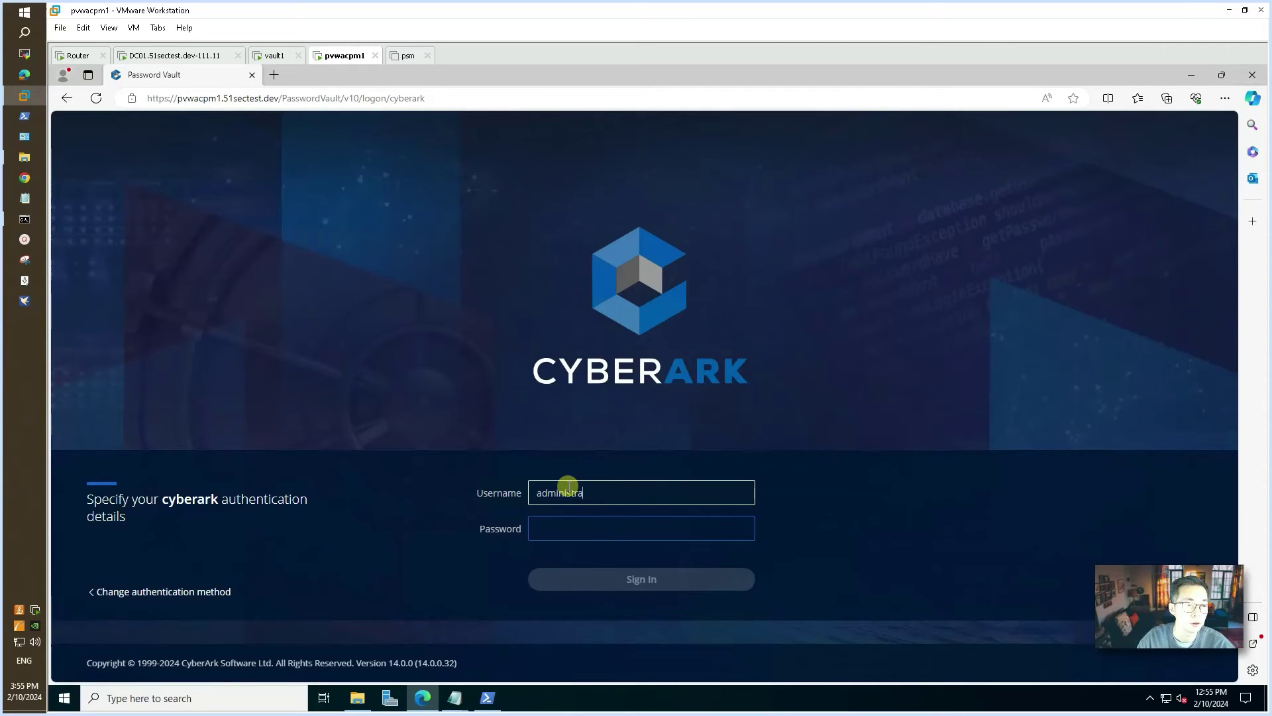
Step: Enter the account password and sign in to the PasswordVault portal
key(Tab)
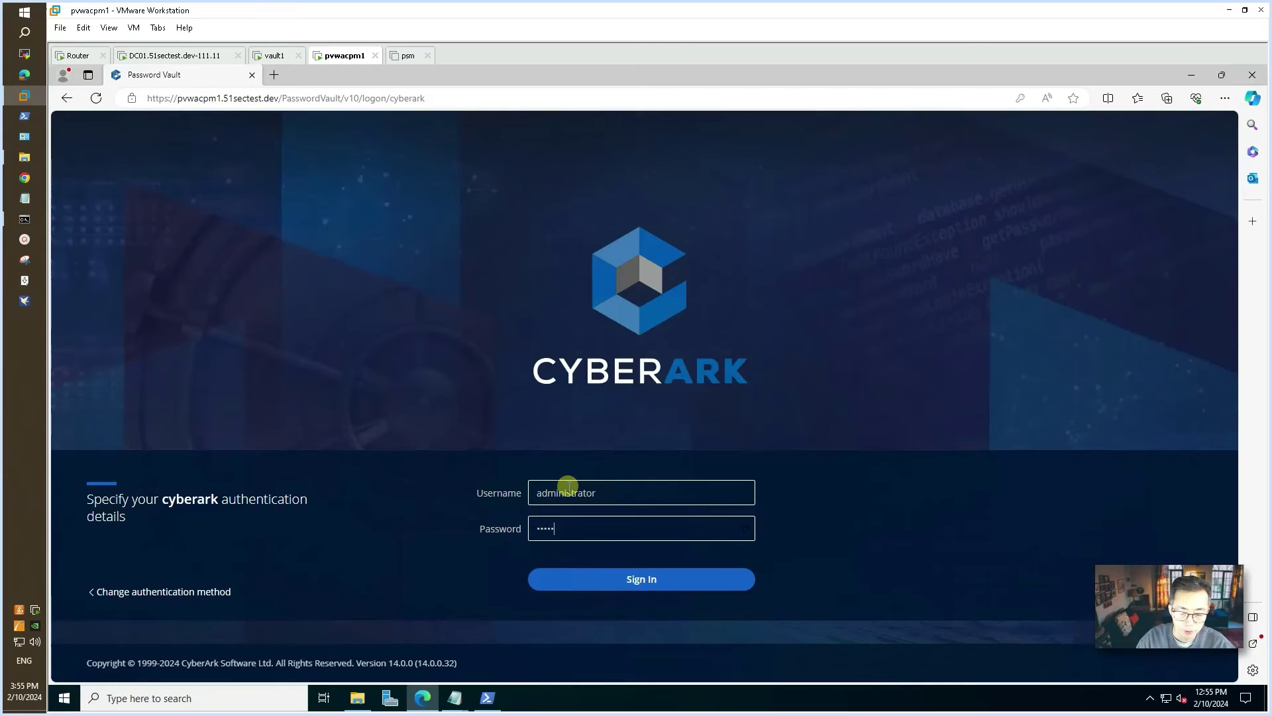
key(Return)
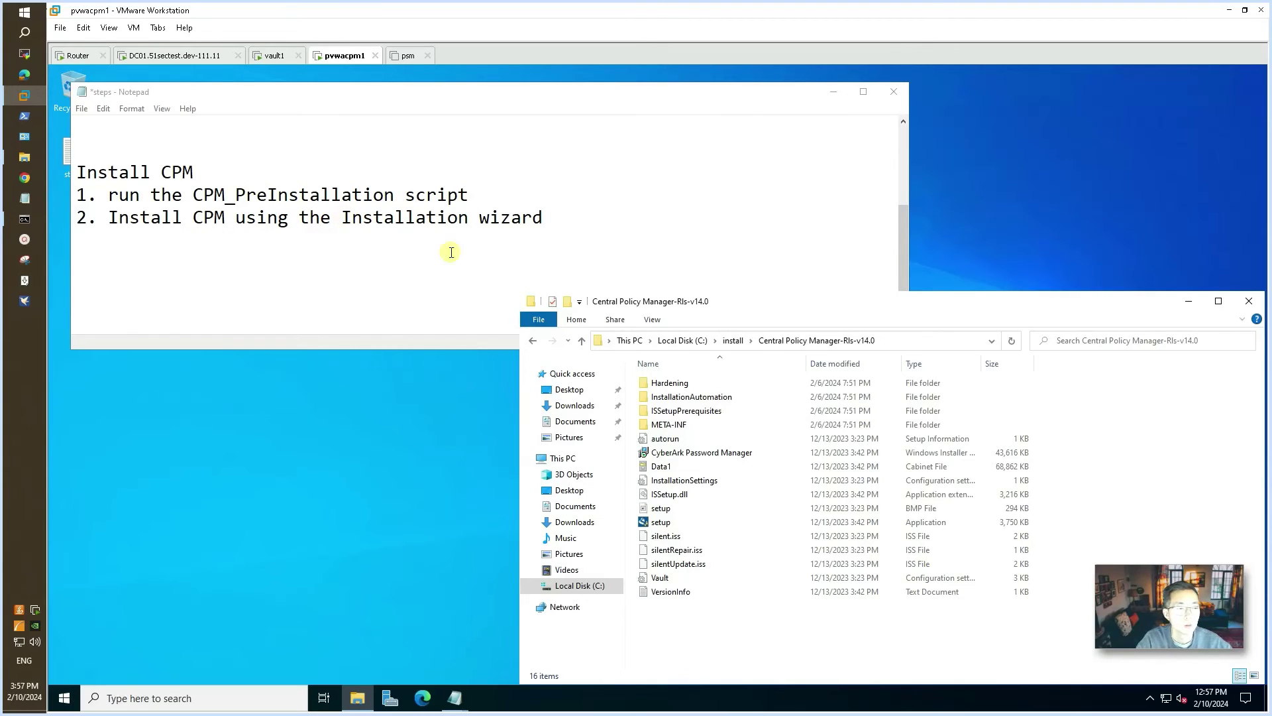
Step: Open an administrator PowerShell in the CPM InstallationAutomation folder
double_click(712, 397)
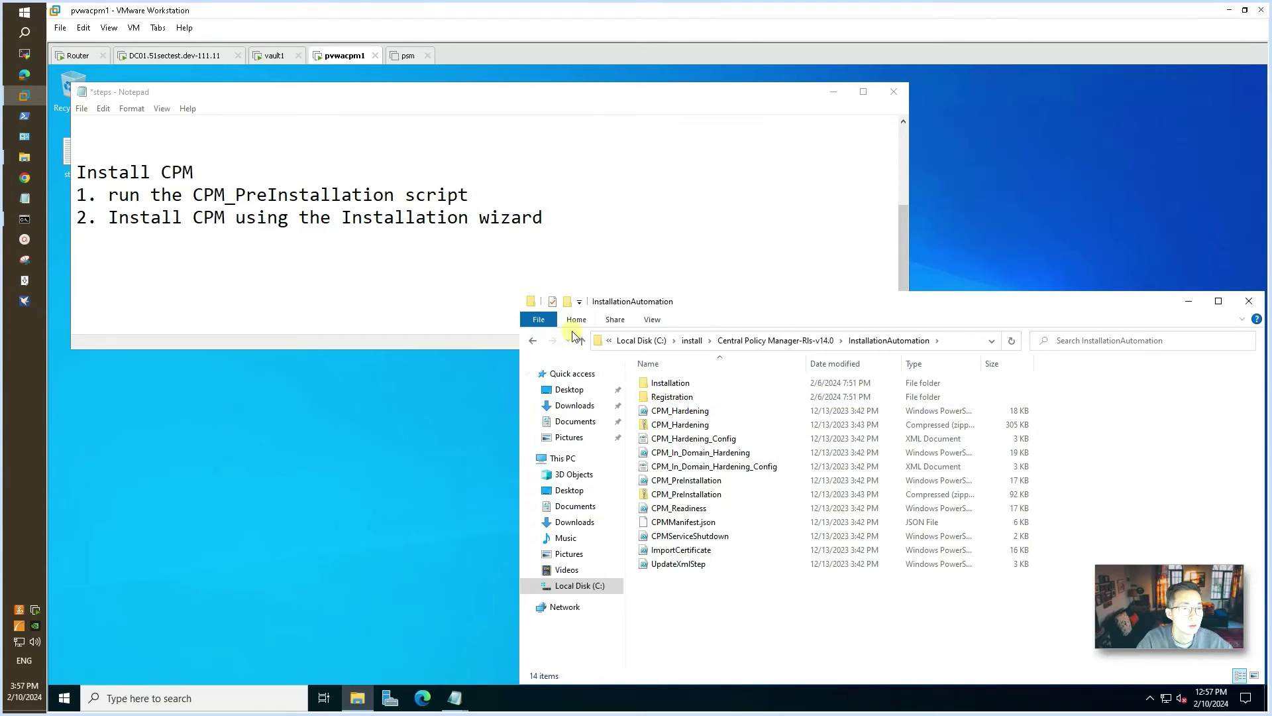
click(542, 320)
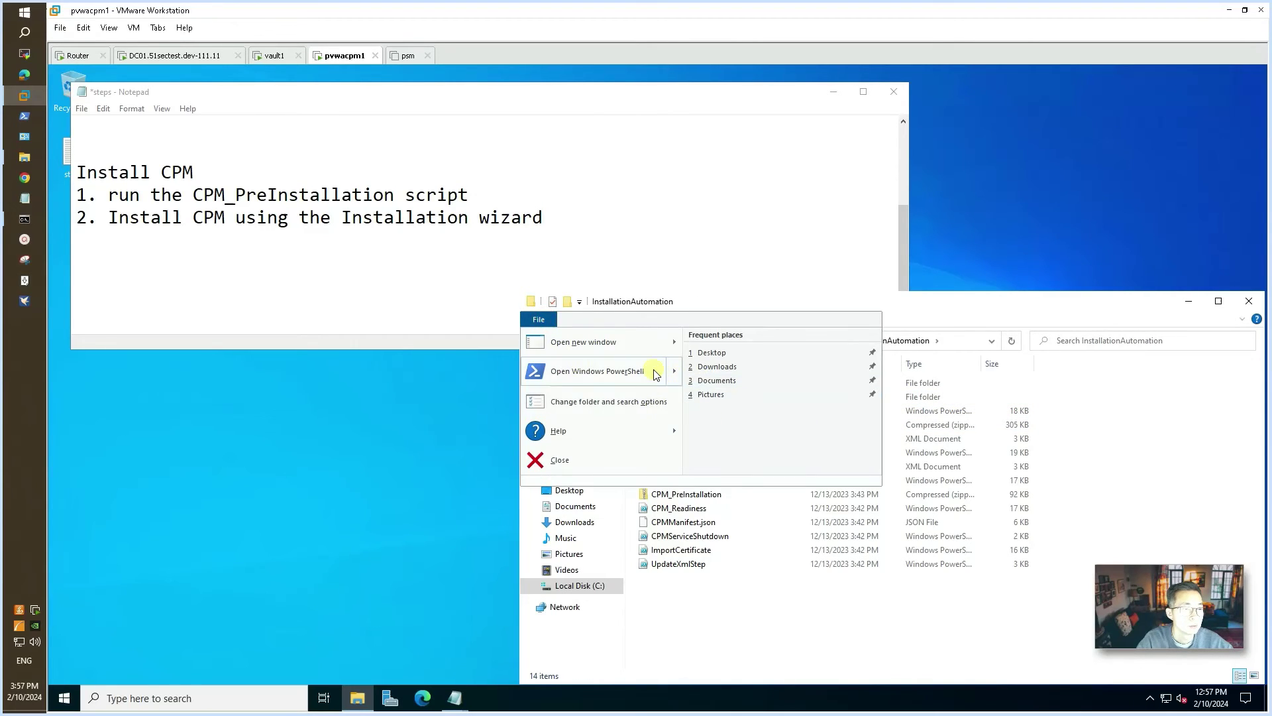
mouse_move(647, 371)
click(772, 375)
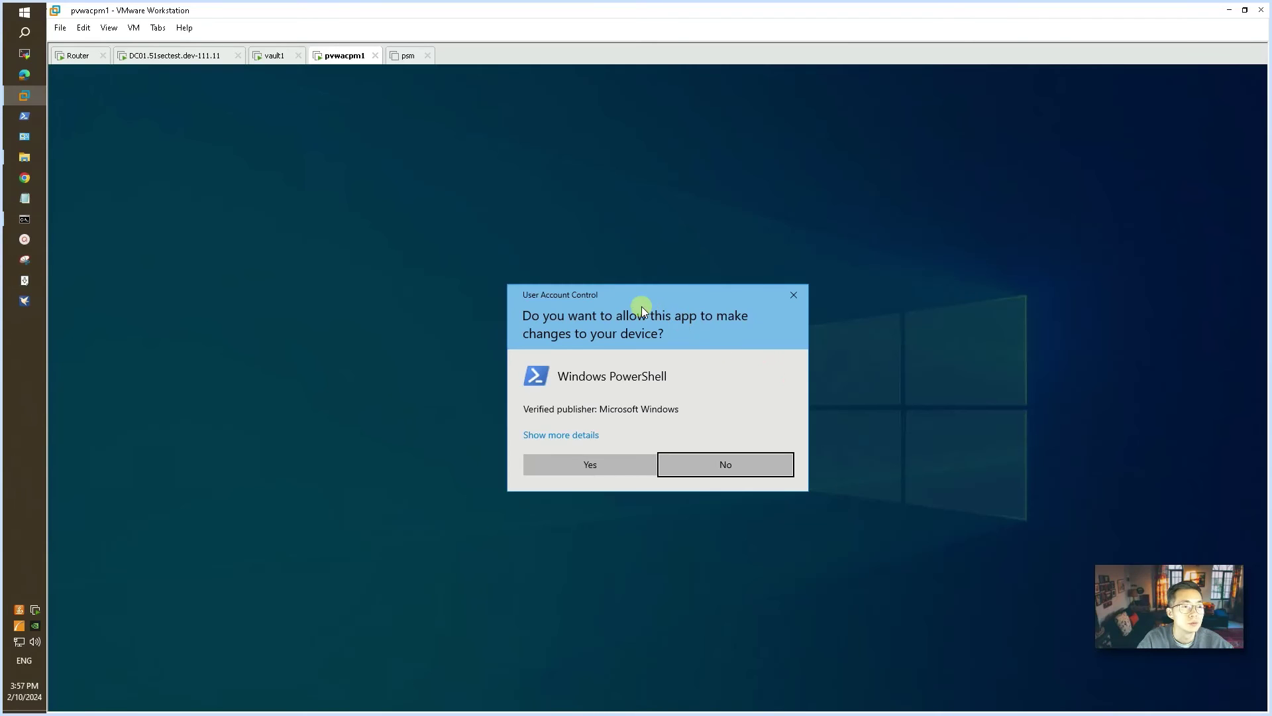
click(613, 467)
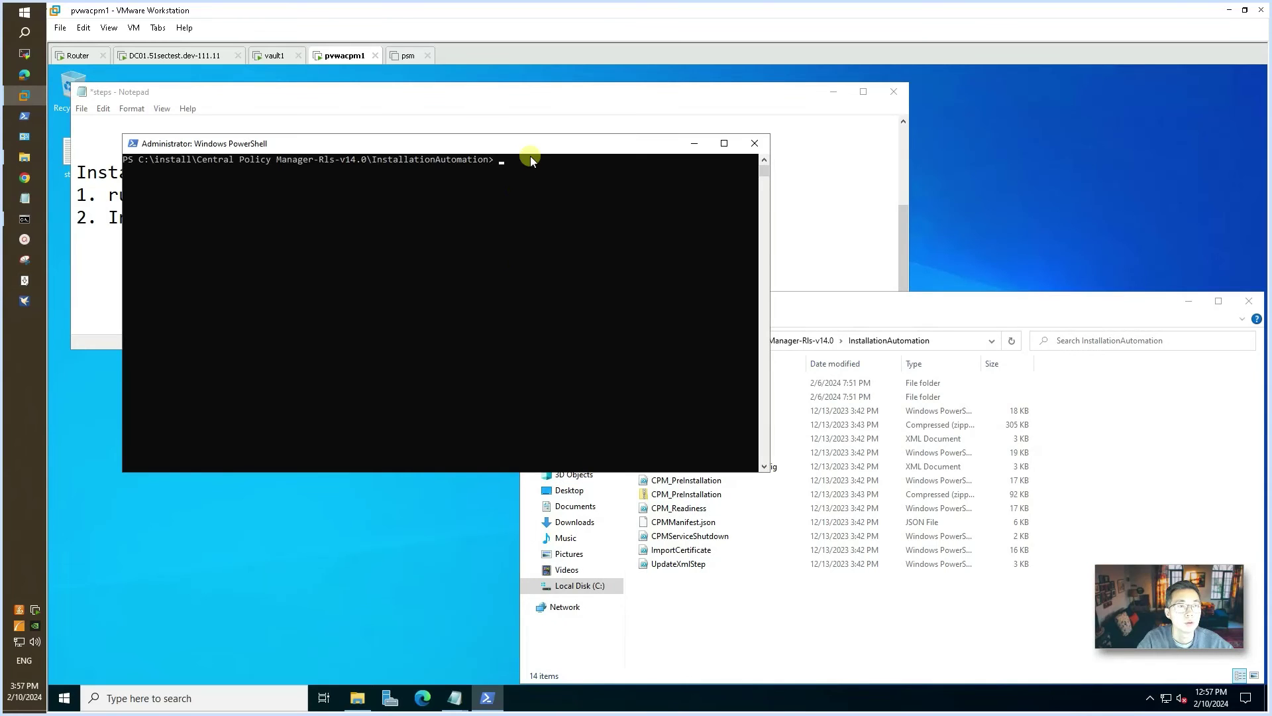
Step: Select the CPM_PreInstallation script and arrange the folder and PowerShell windows
click(722, 522)
click(691, 482)
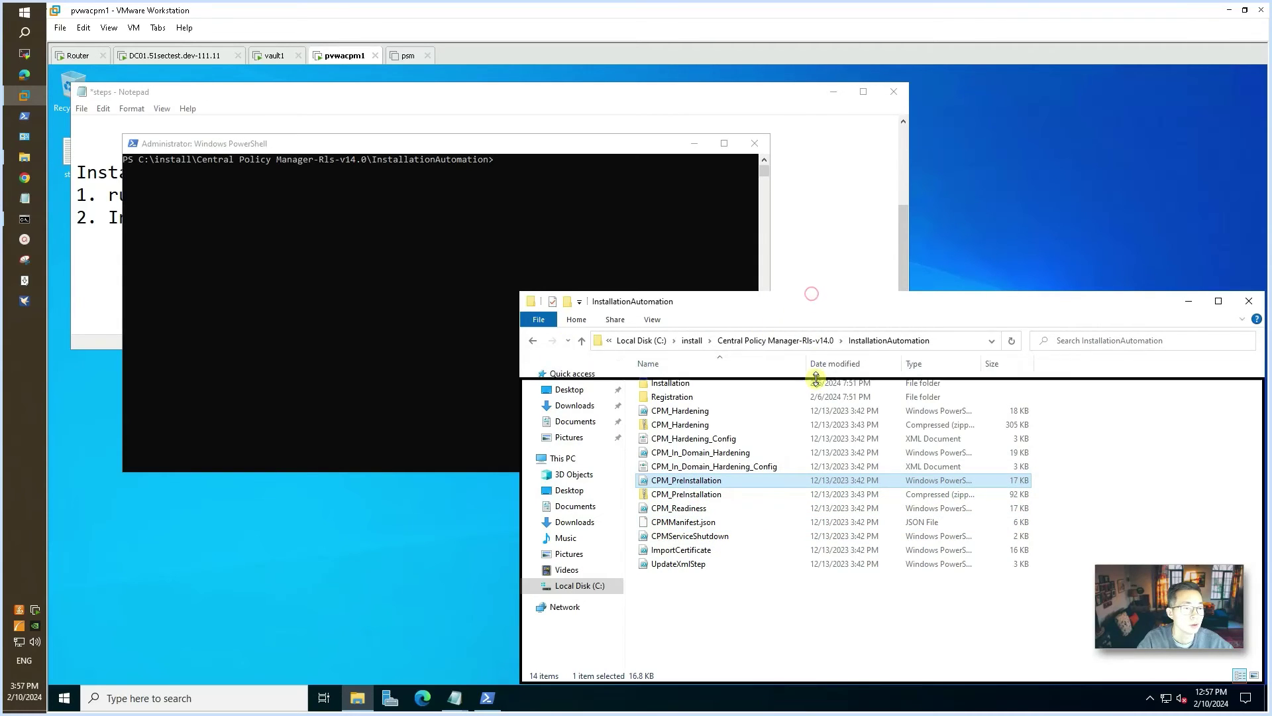
drag(811, 294, 812, 380)
click(661, 307)
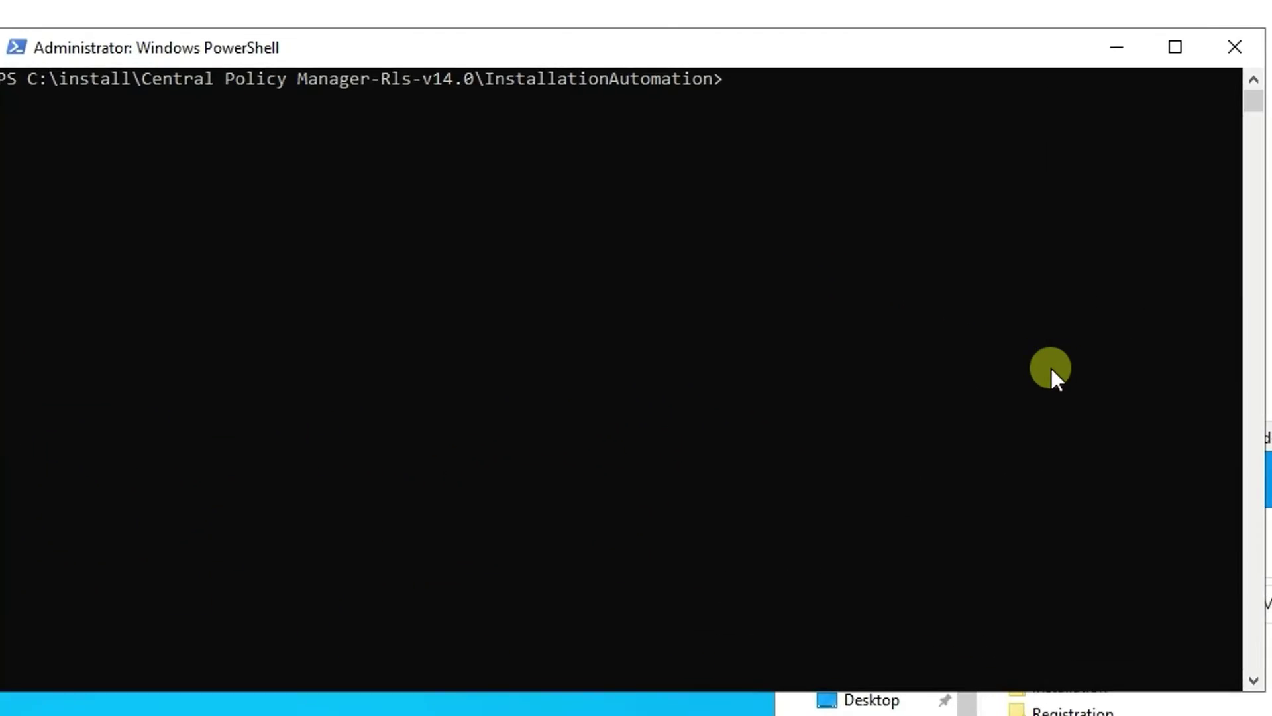
Step: Run .\CPM_PreInstallation.ps1 and answer A to confirm all cleanup items
text(.\CPM_PreInstallation.ps1)
key(Return)
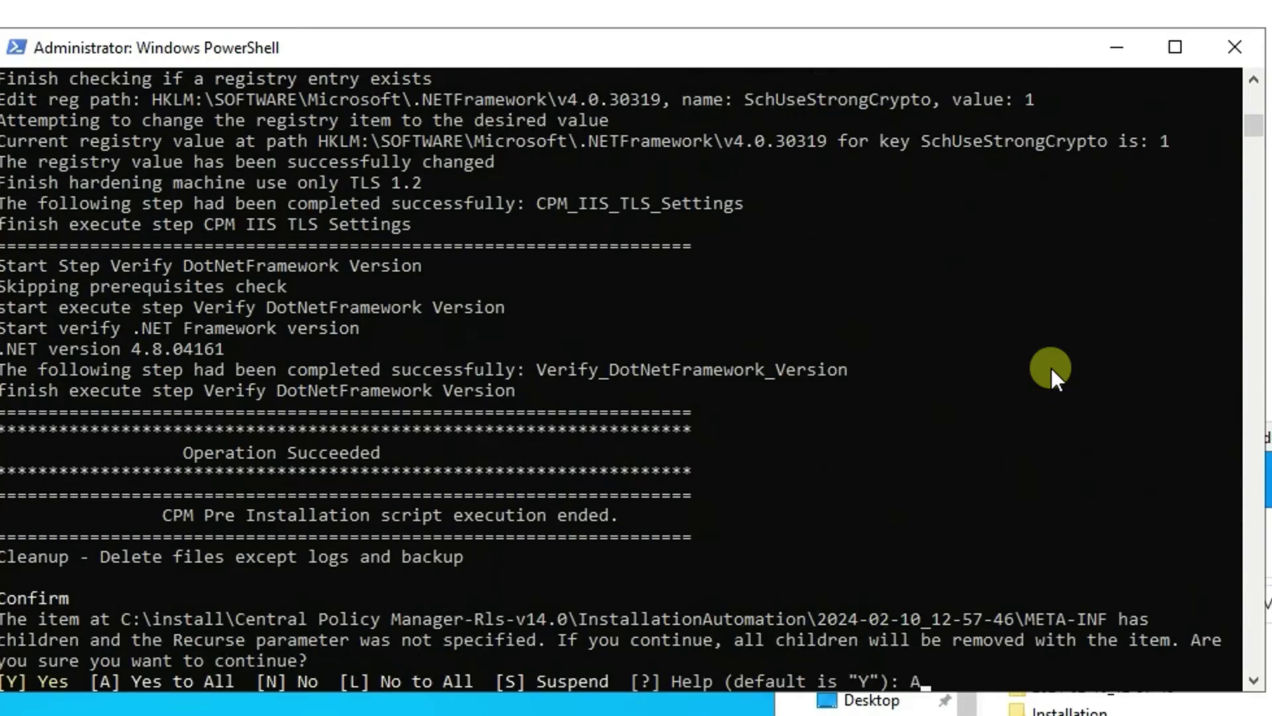
text(A)
key(Return)
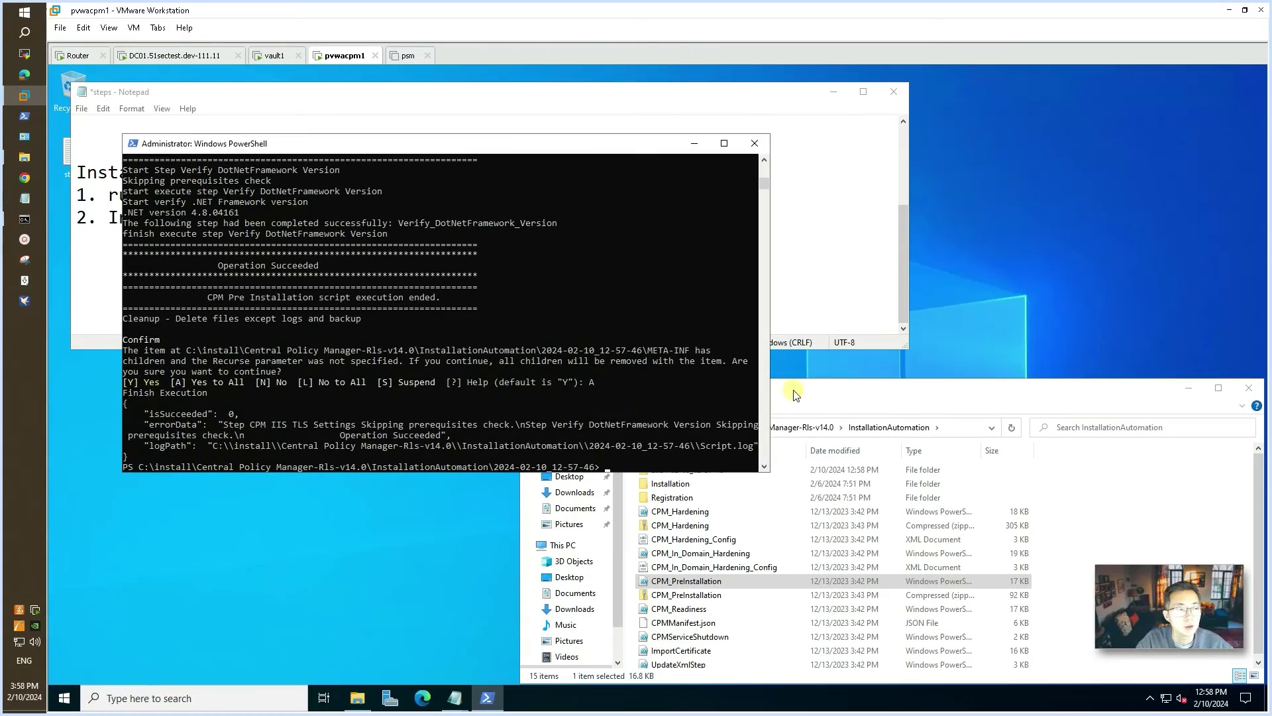
Step: Launch the Central Policy Manager-Rls-v14.0 setup as administrator
click(862, 406)
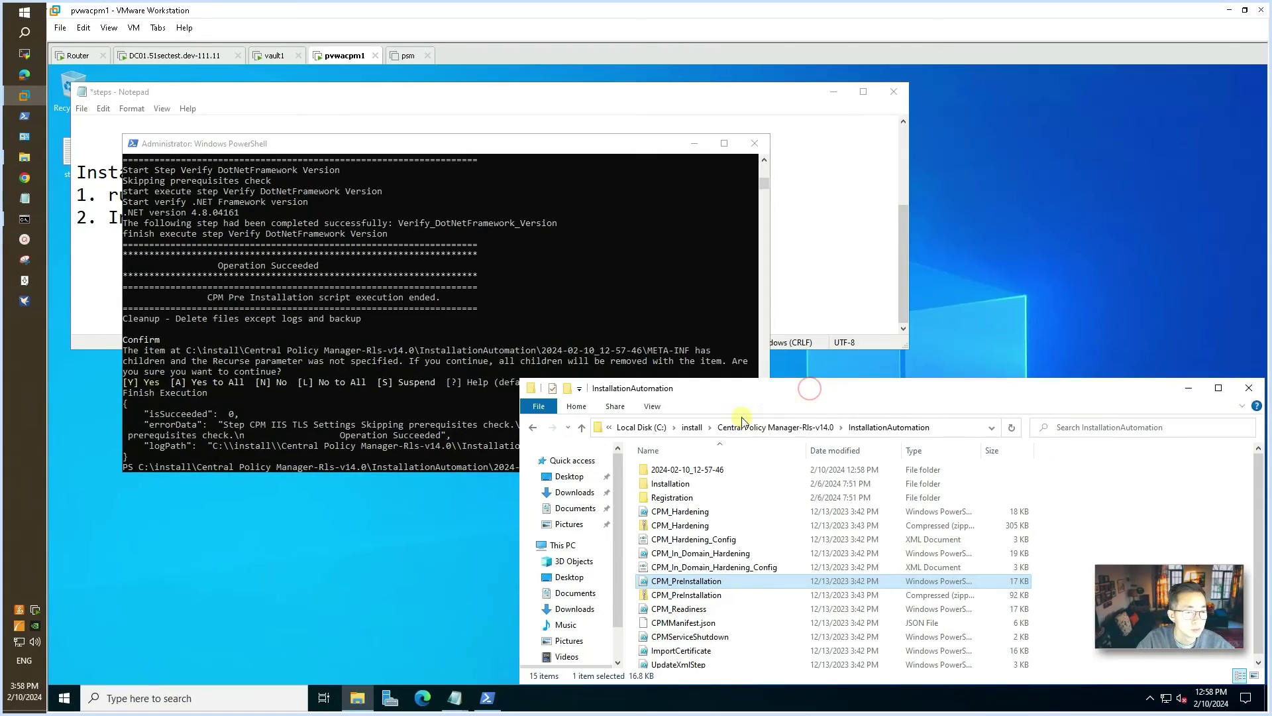
click(784, 428)
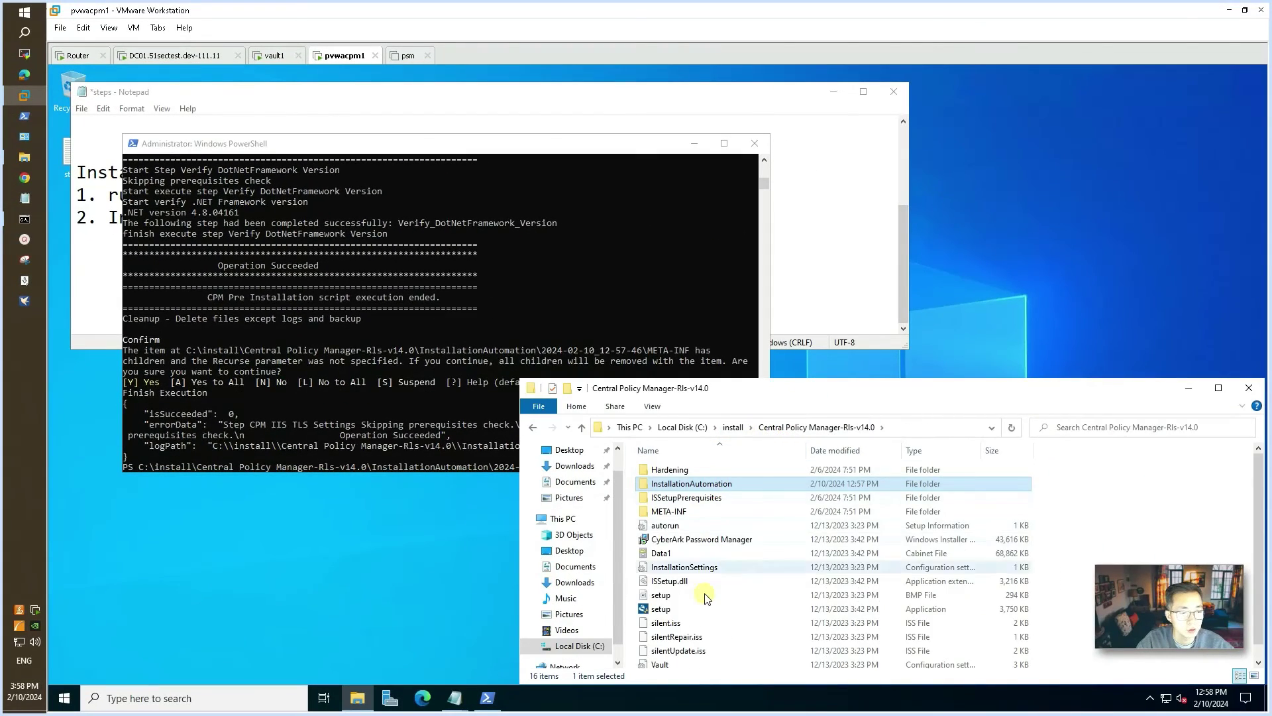
click(679, 615)
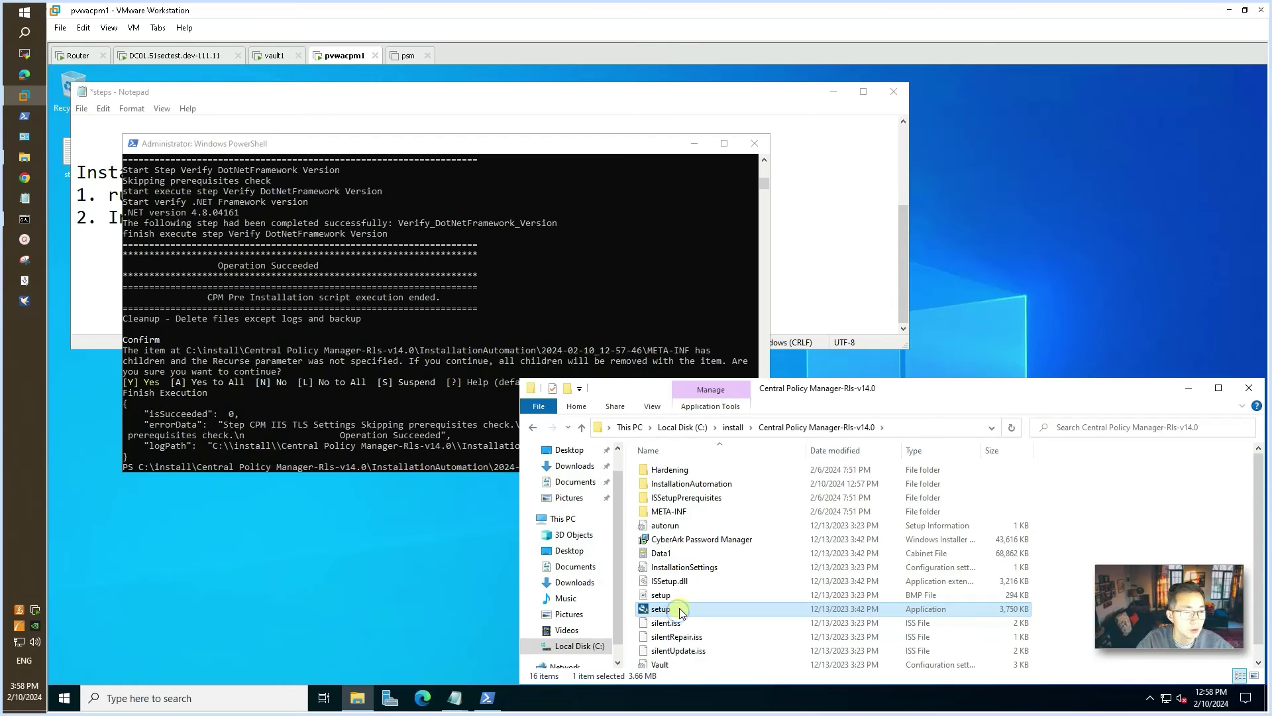
right_click(678, 608)
click(763, 436)
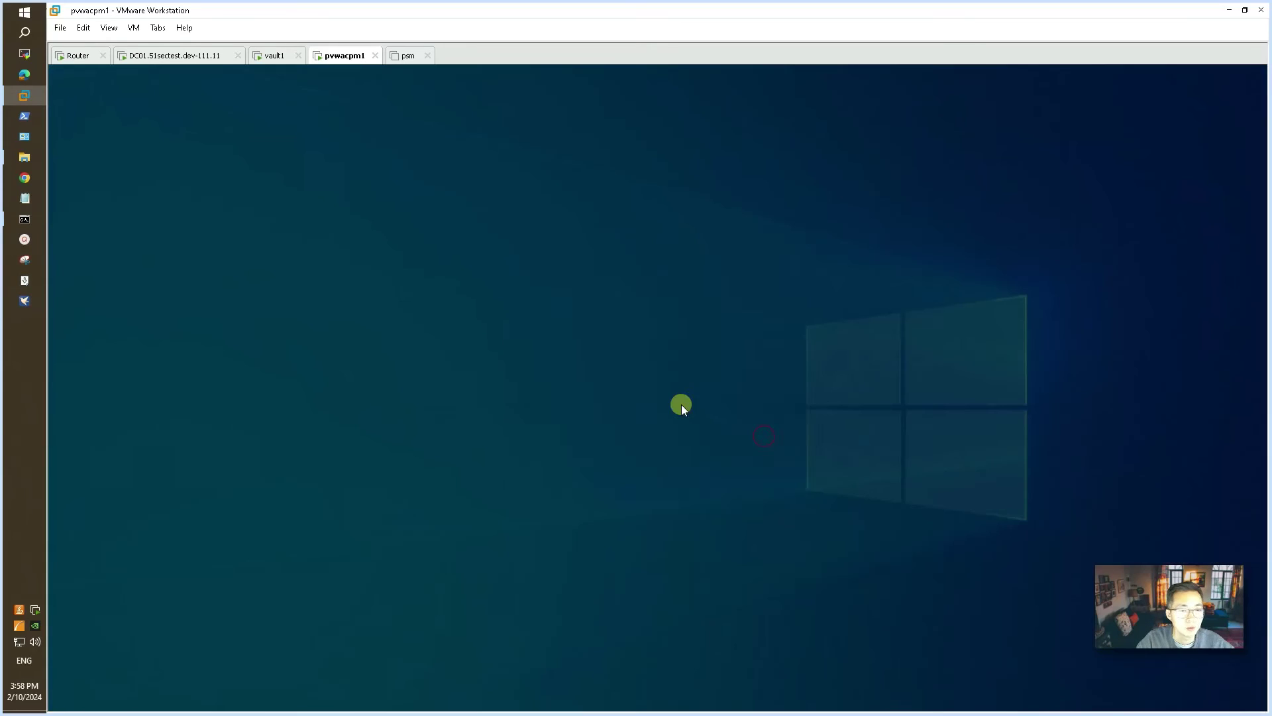
Step: Accept the license, enter company name 51SEC, and install to the default location
click(619, 464)
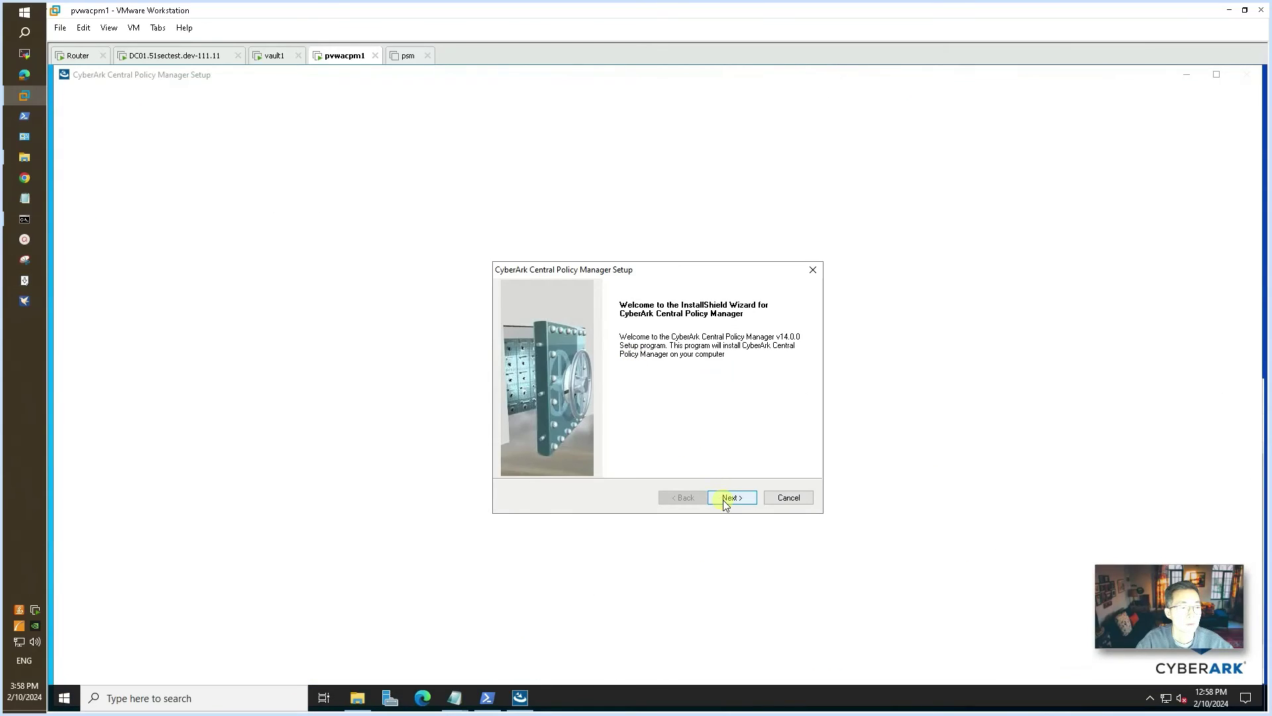
click(722, 500)
click(724, 499)
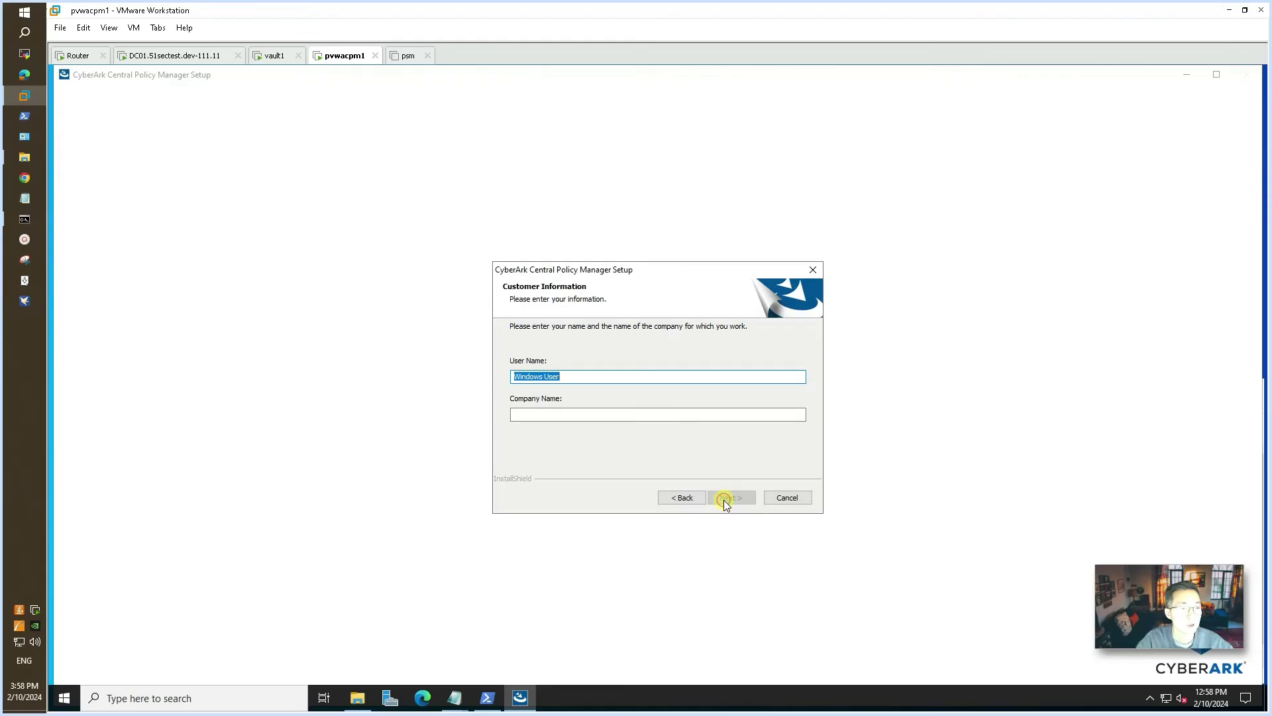
click(615, 410)
text(51)
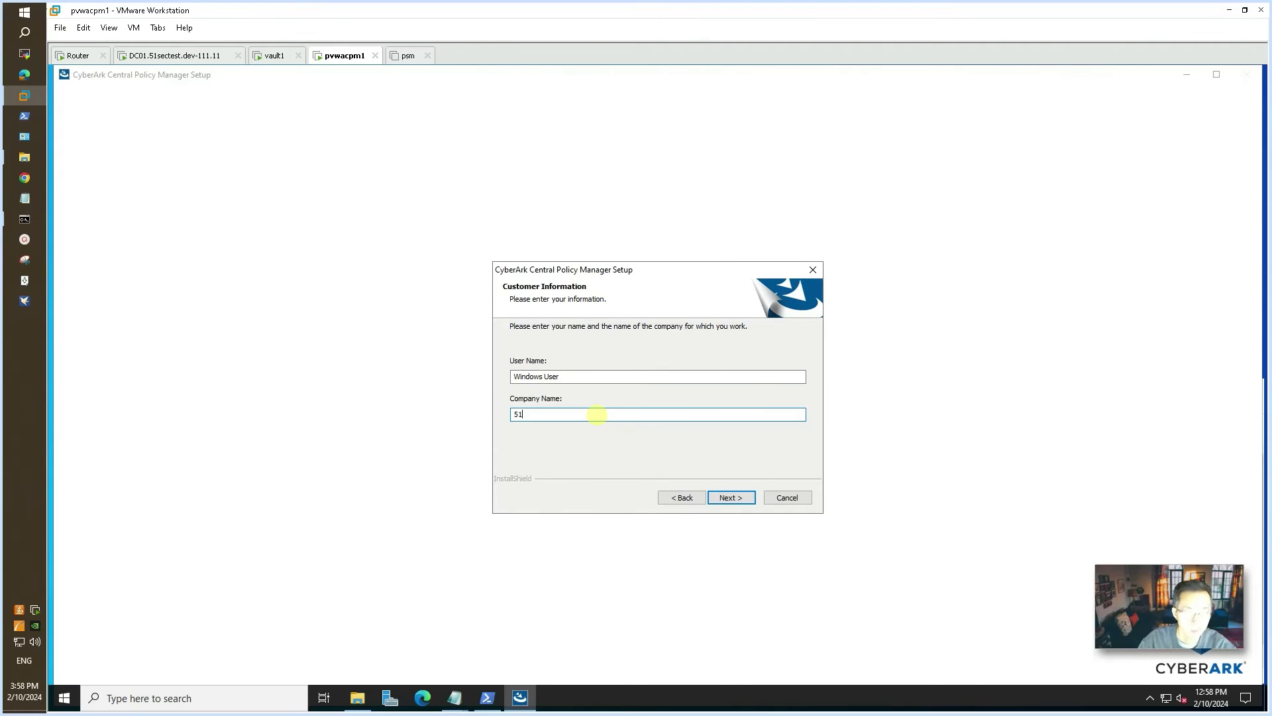
text(SEC)
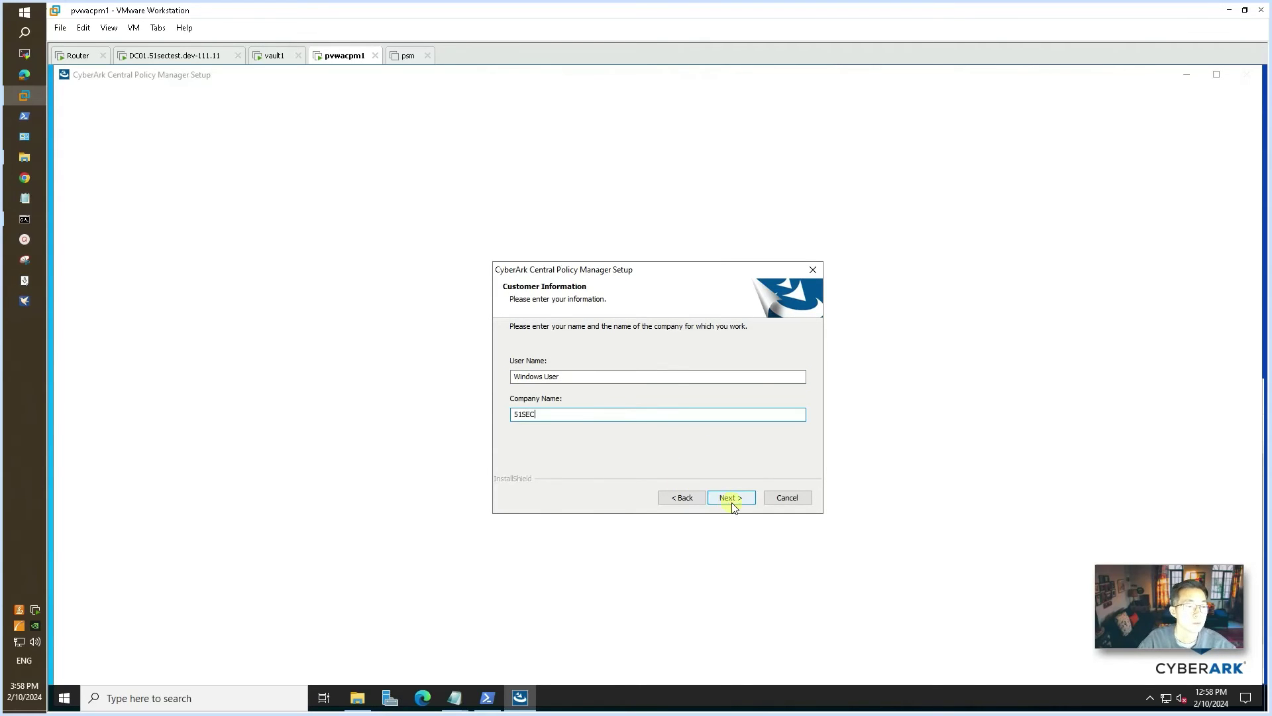
click(731, 501)
click(732, 502)
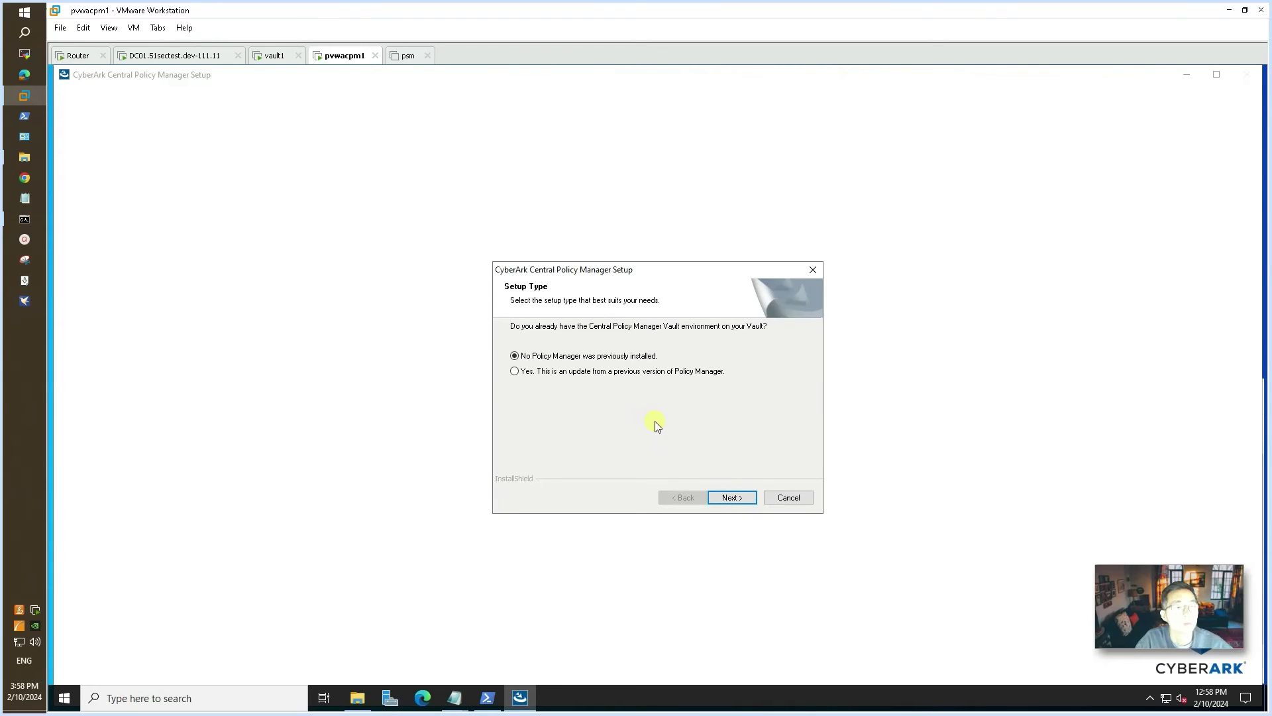
Step: Choose a new CPM install with vault 192.168.111.21:1858 and the Administrator's credentials
click(733, 495)
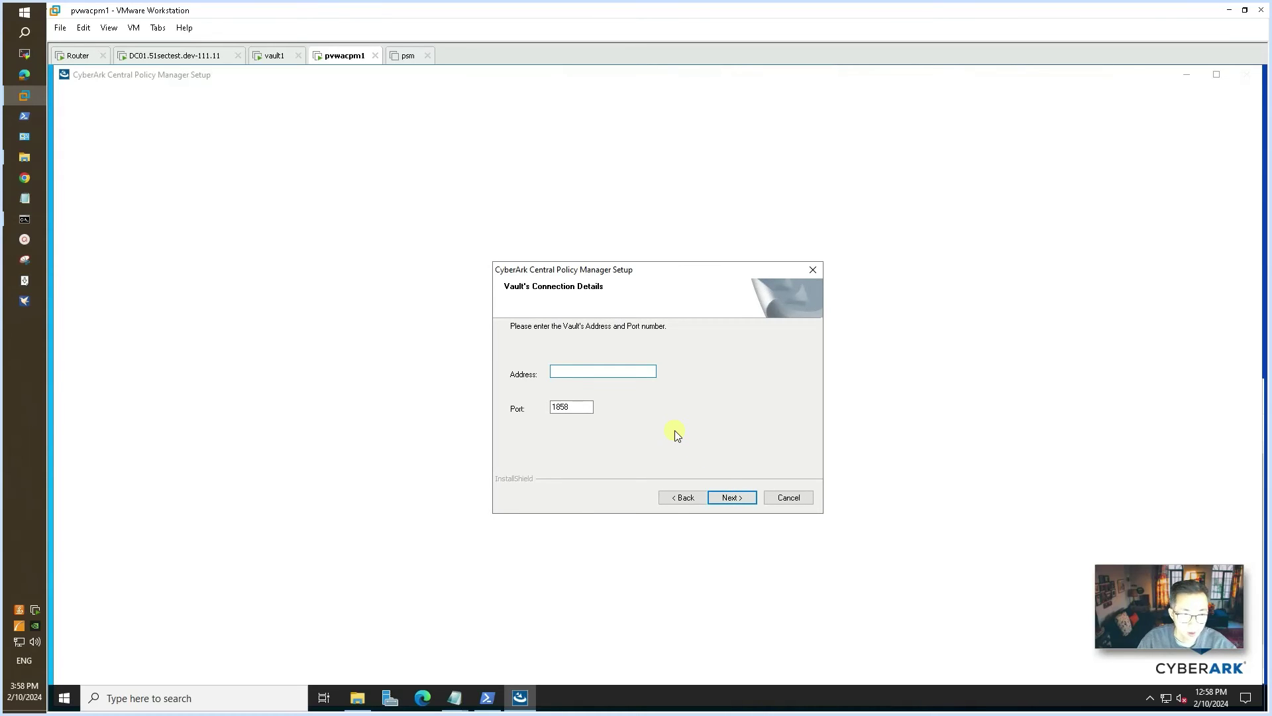
text(192.168.111.21)
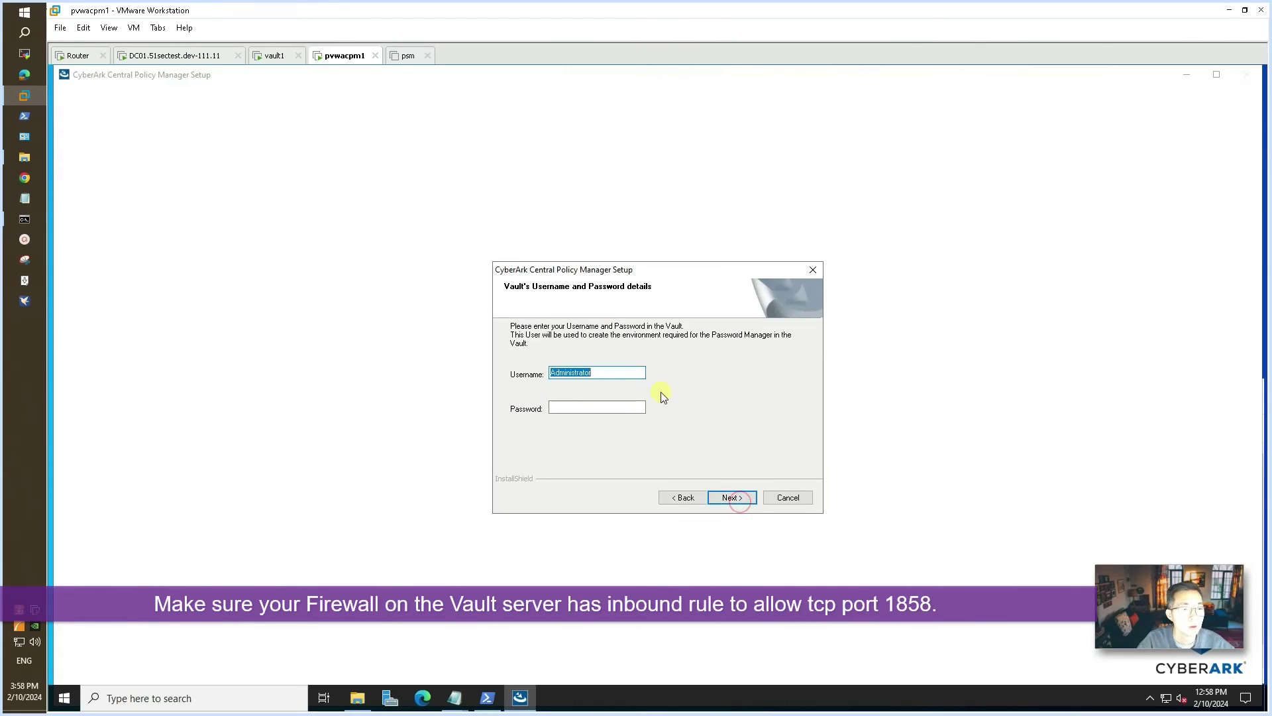
click(598, 407)
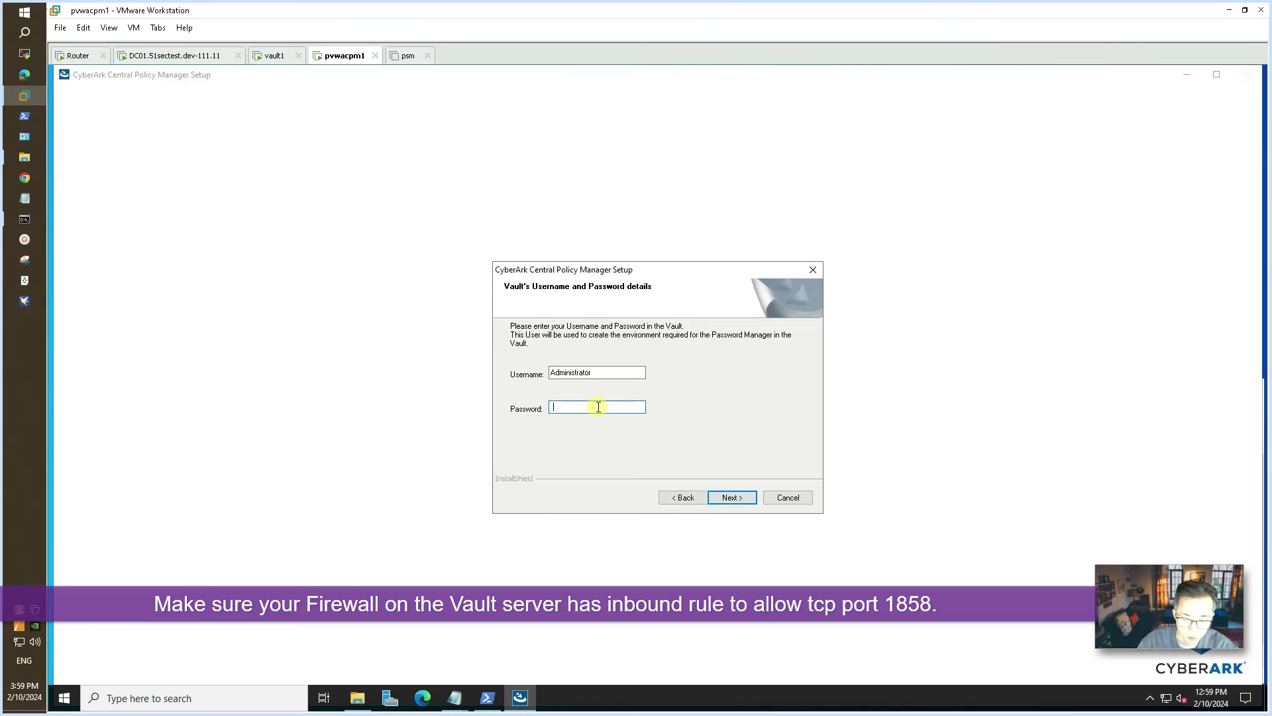
text(•••)
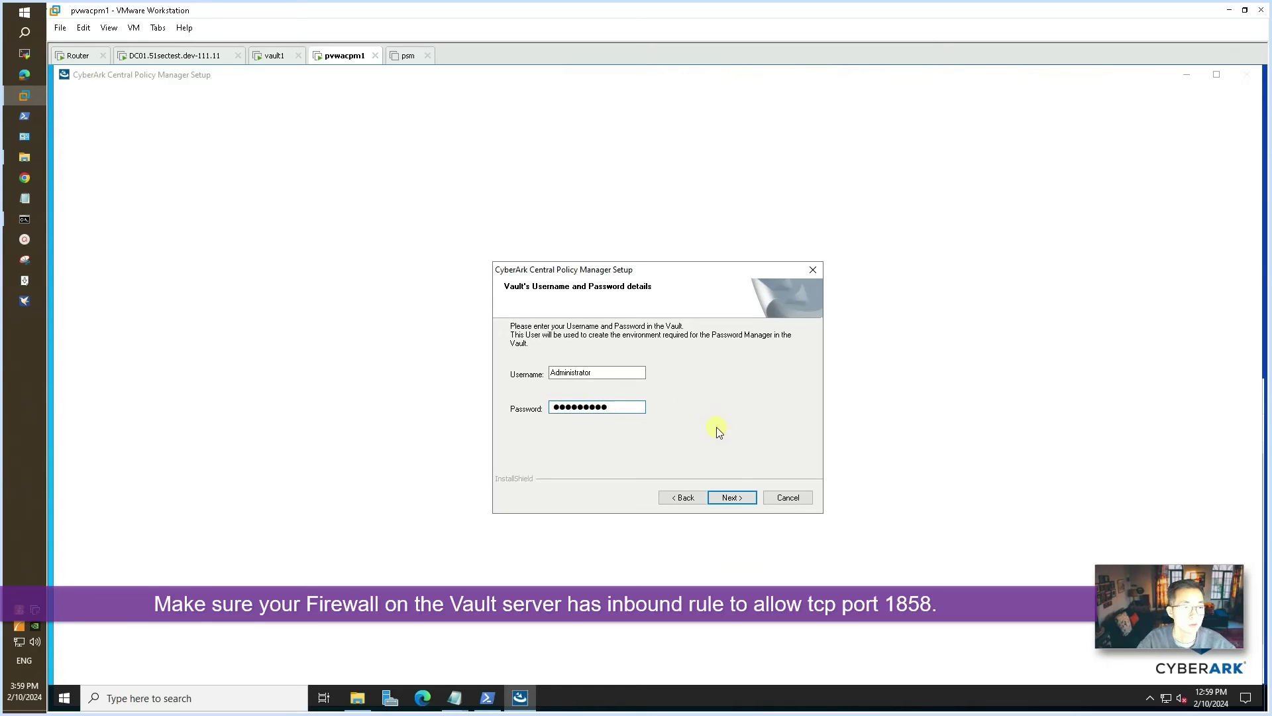
click(732, 497)
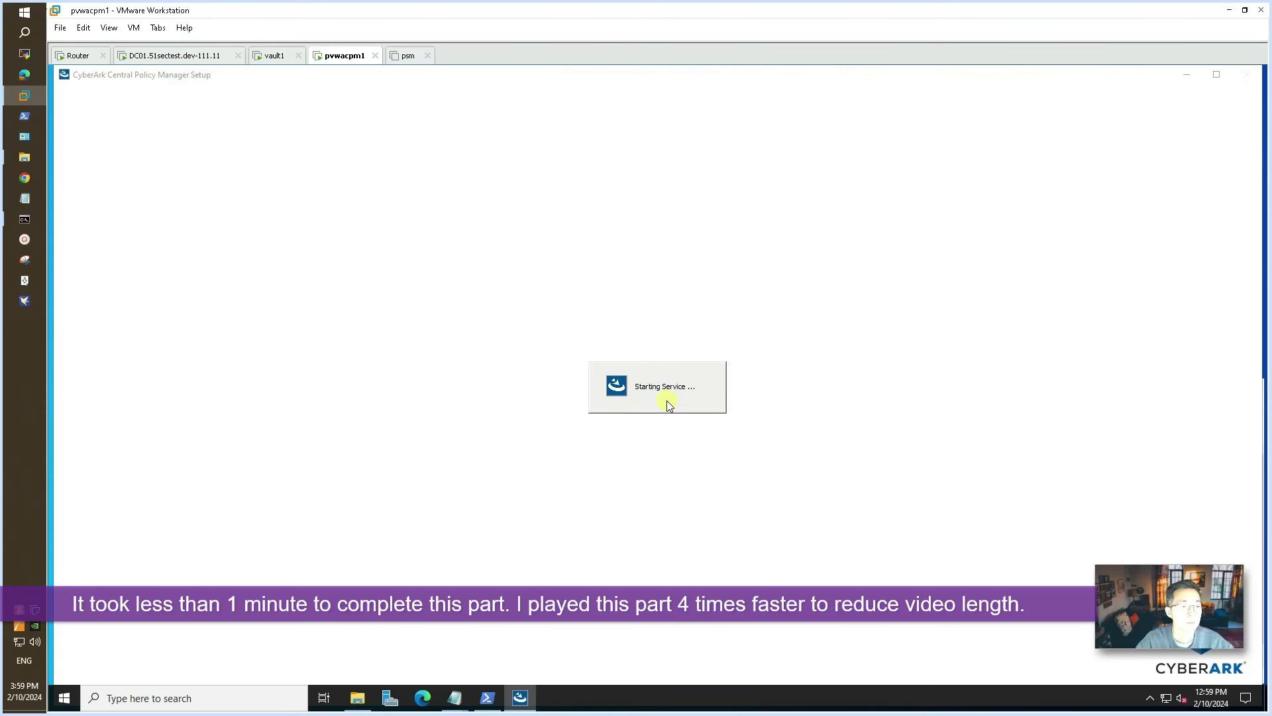
Step: Close the CPM wizard and open the Services console with services.msc
click(723, 495)
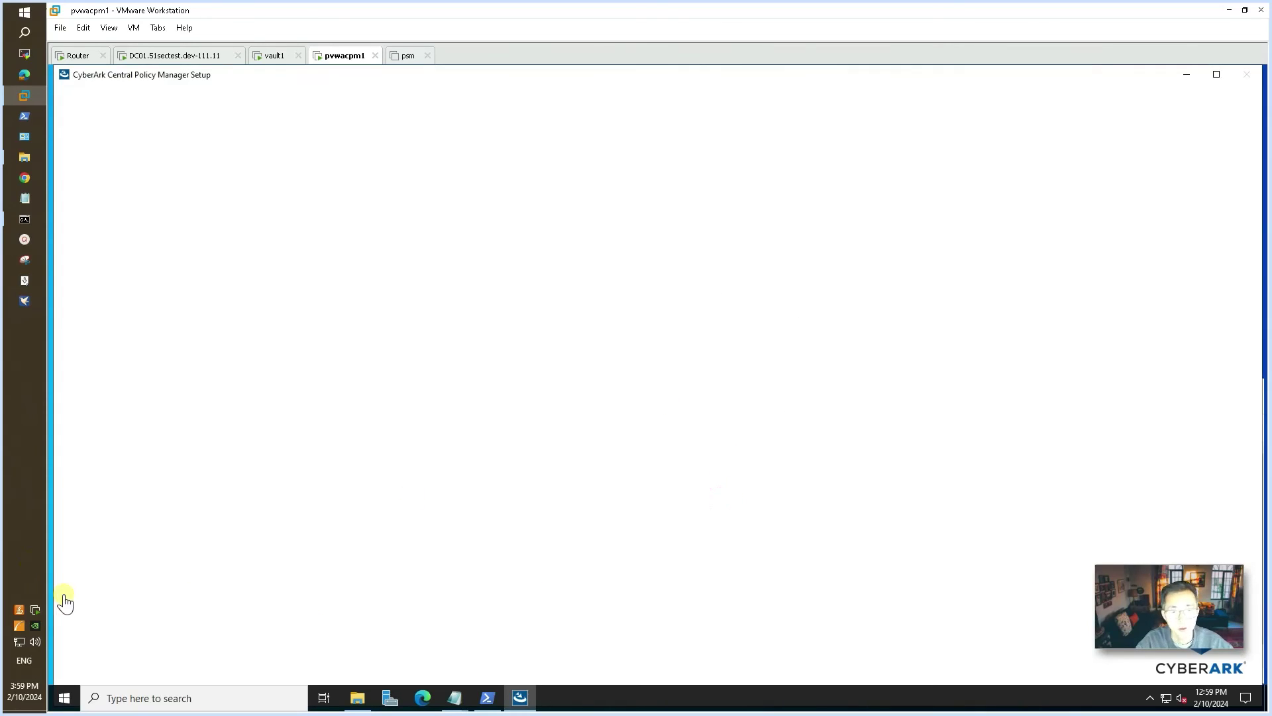
right_click(64, 695)
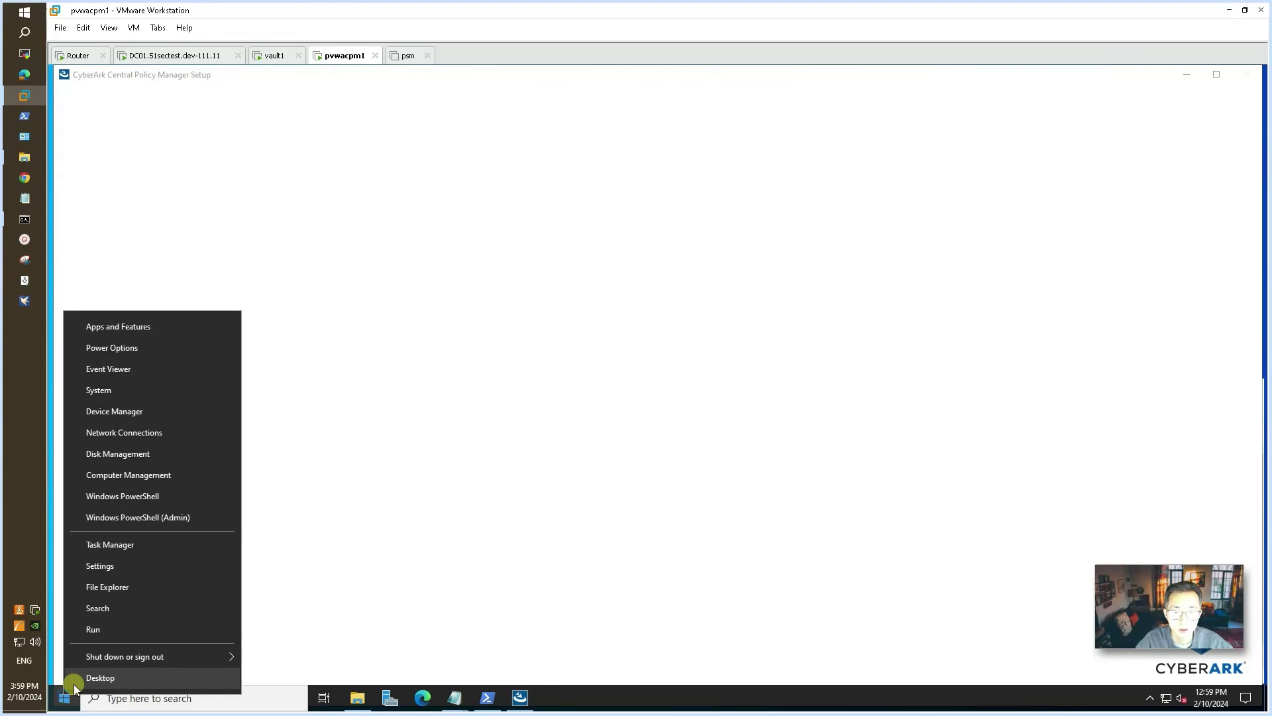
click(120, 630)
text(servi)
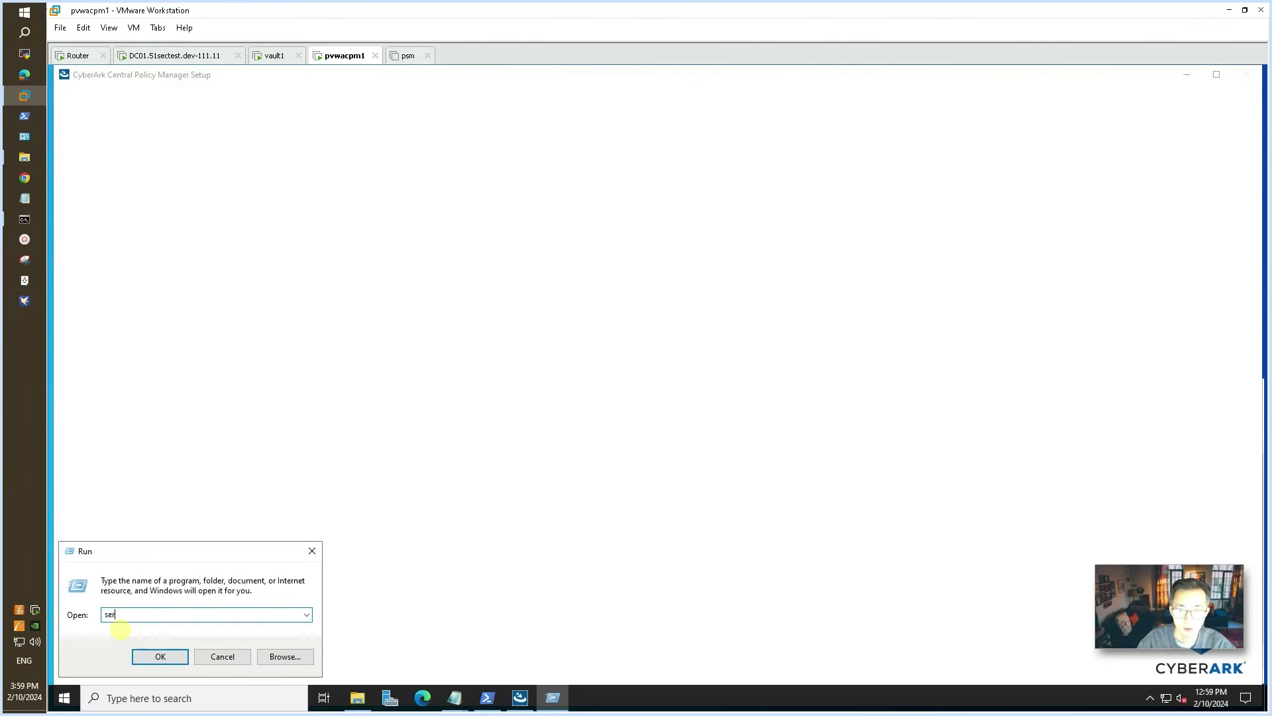
text(ces.msc)
key(Return)
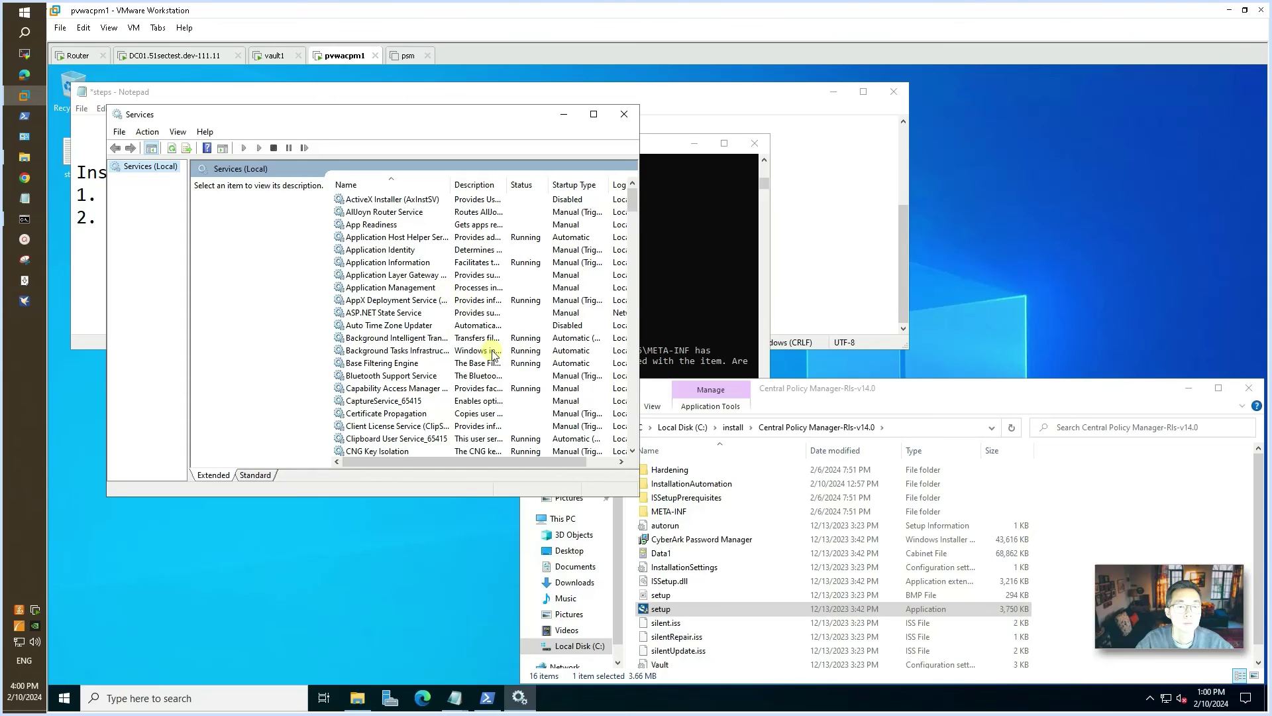
Step: Check the Password Manager, Scheduled Tasks and CPM Scanner services, then launch Edge
click(634, 393)
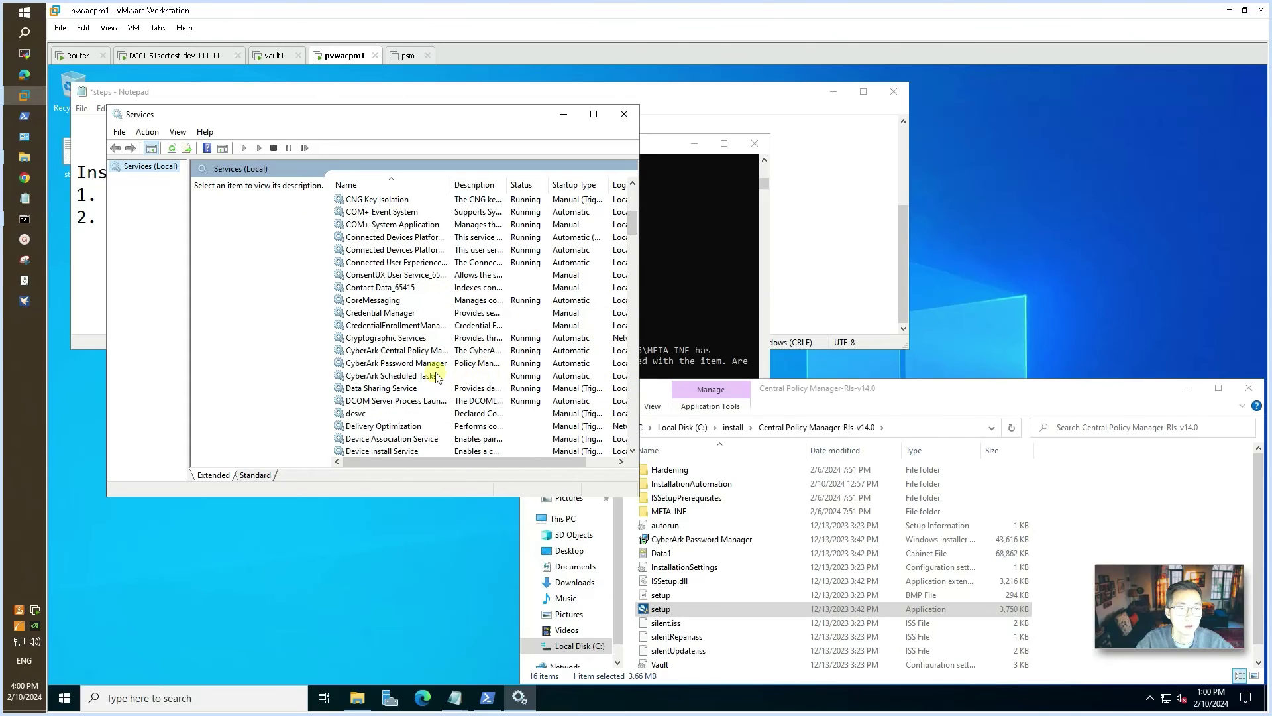
click(413, 364)
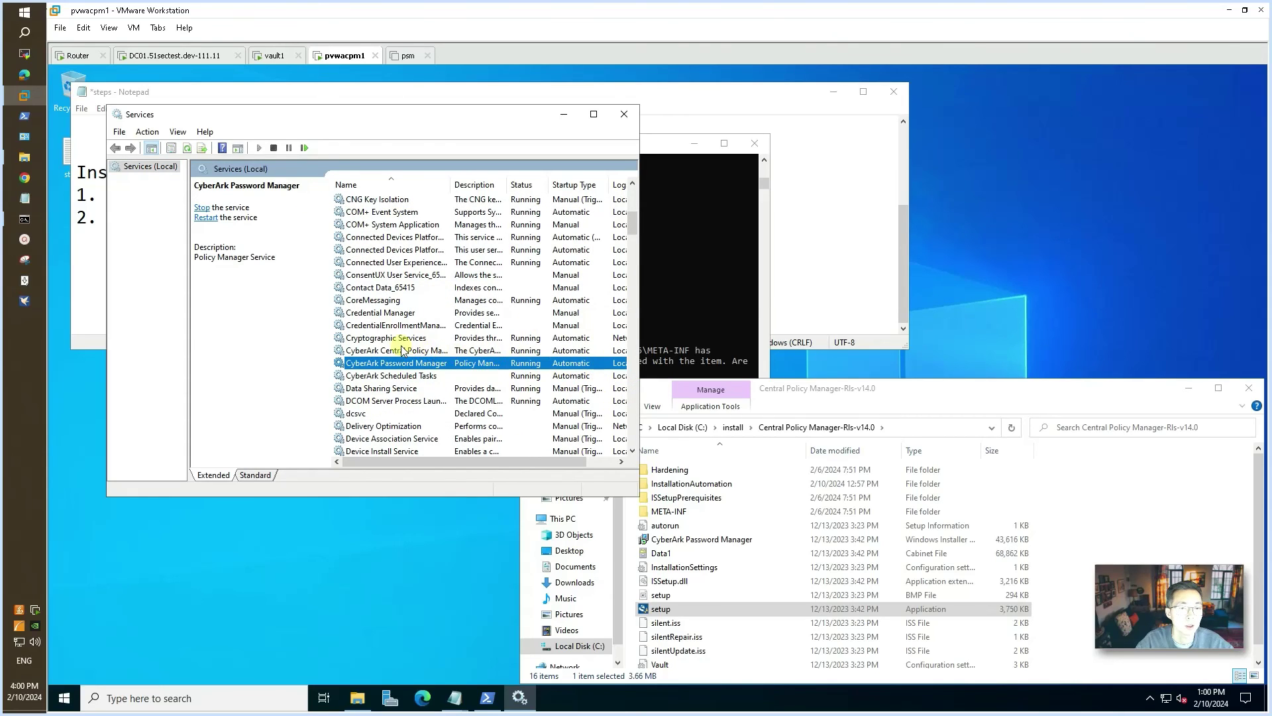
click(423, 376)
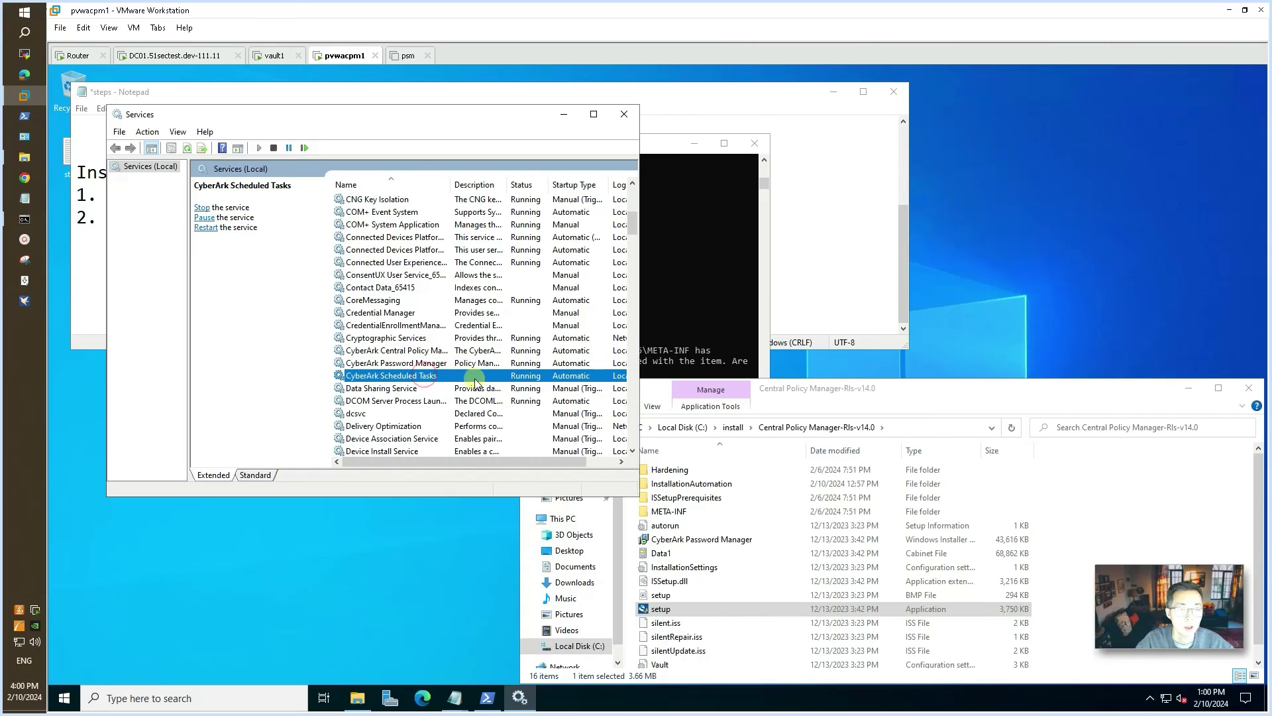
click(412, 351)
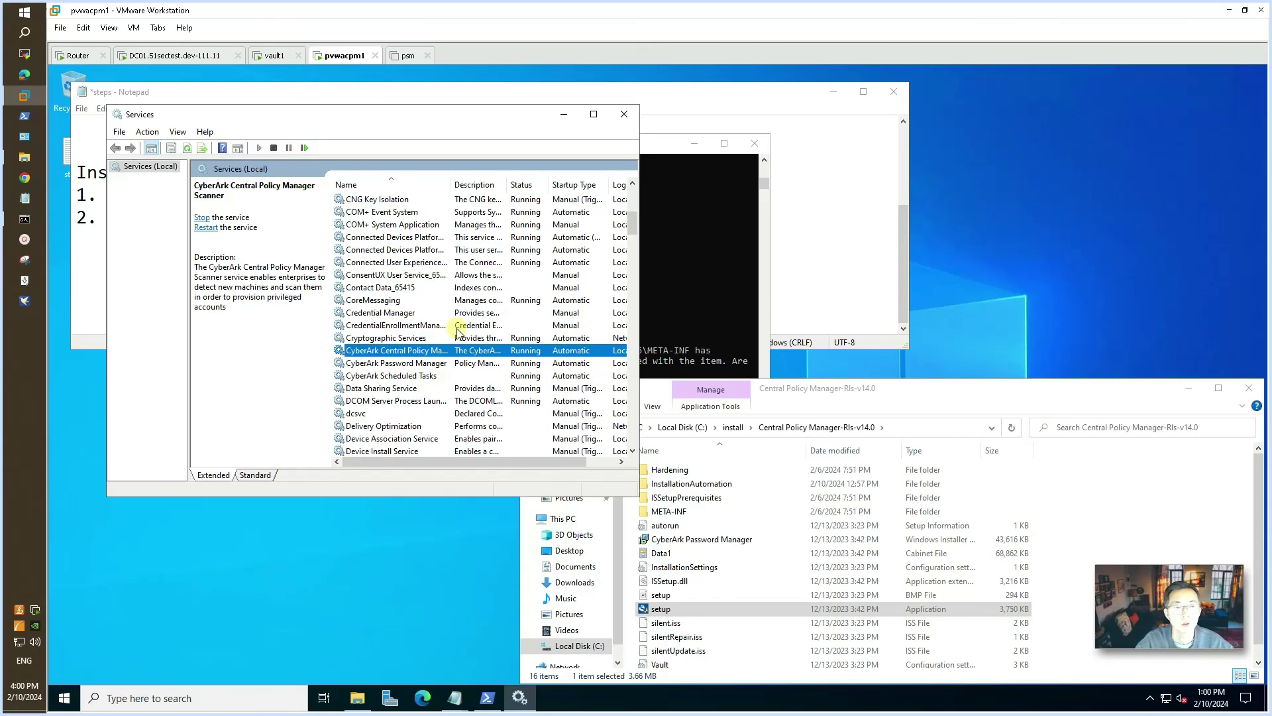
click(423, 698)
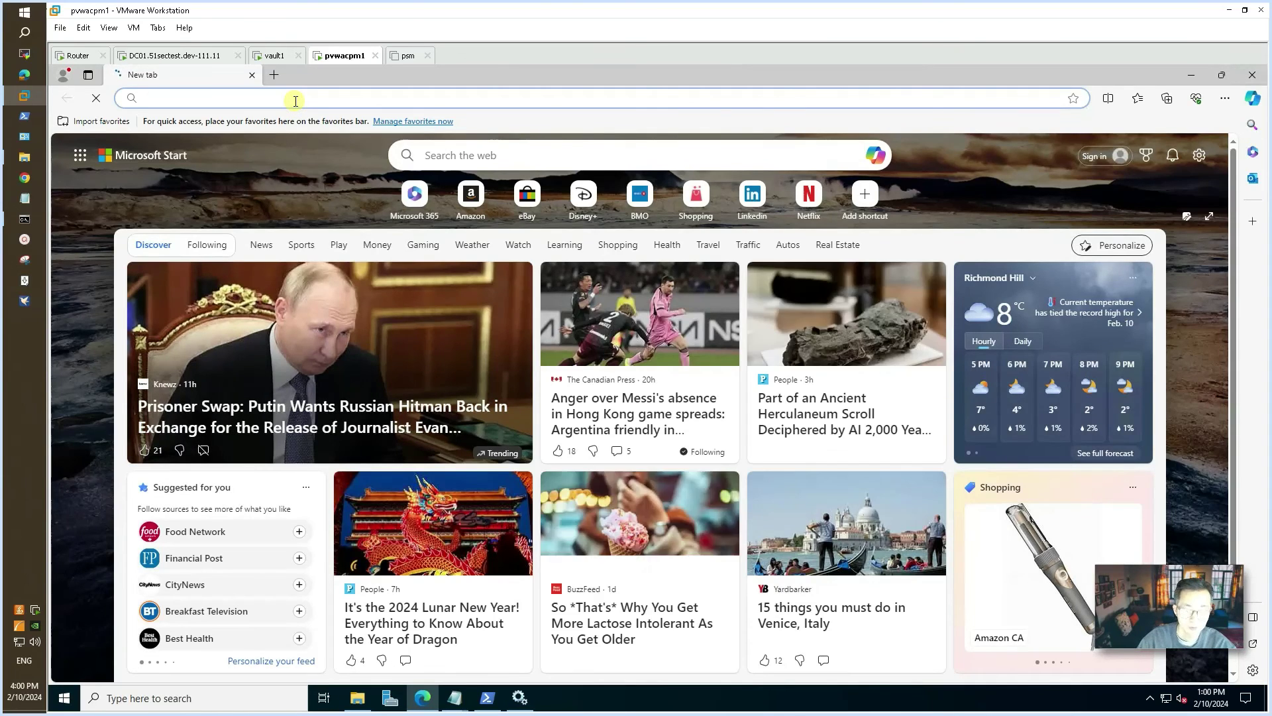
Step: Load the PasswordVault web address and sign in to PVWA as administrator with the account password
key(ctrl+v)
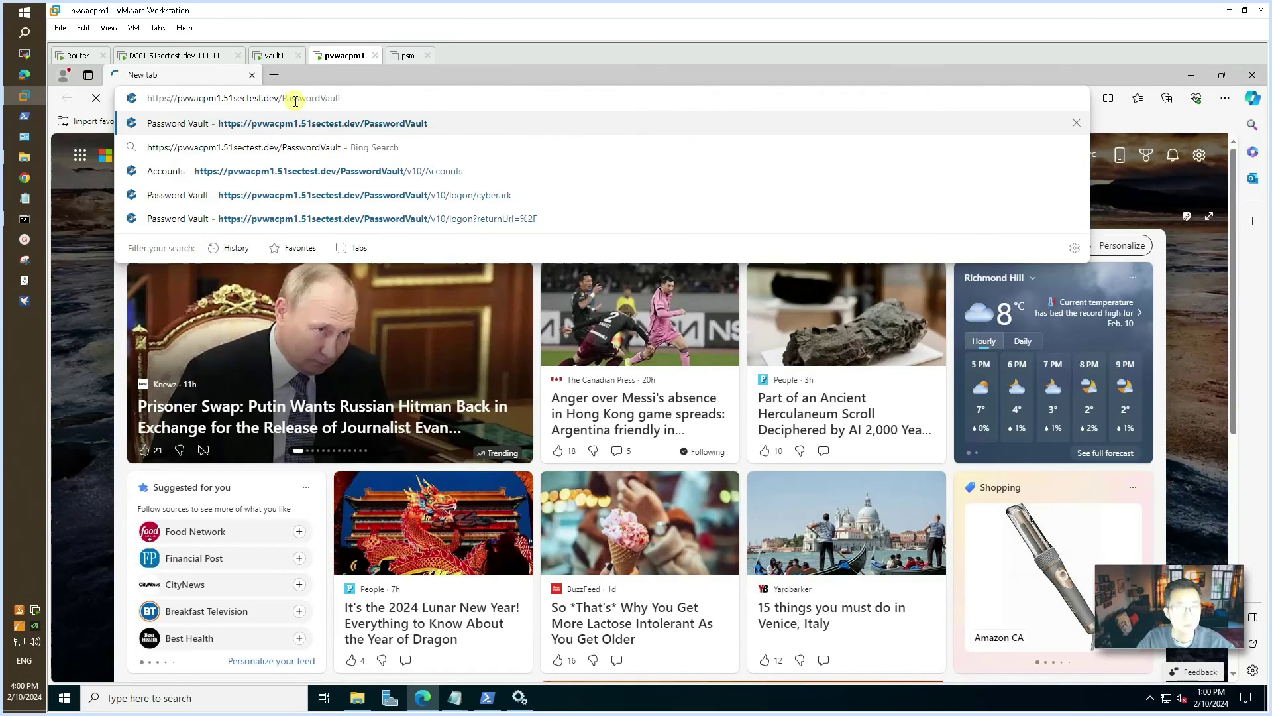
key(Return)
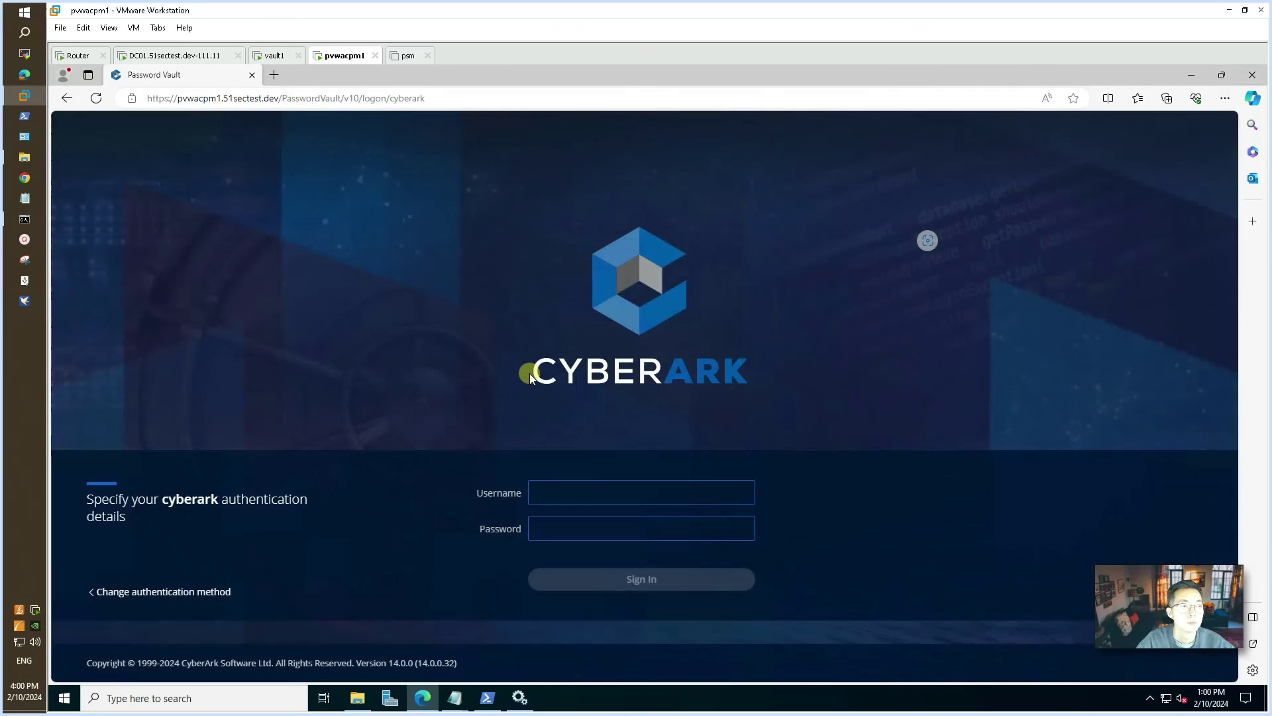
click(586, 495)
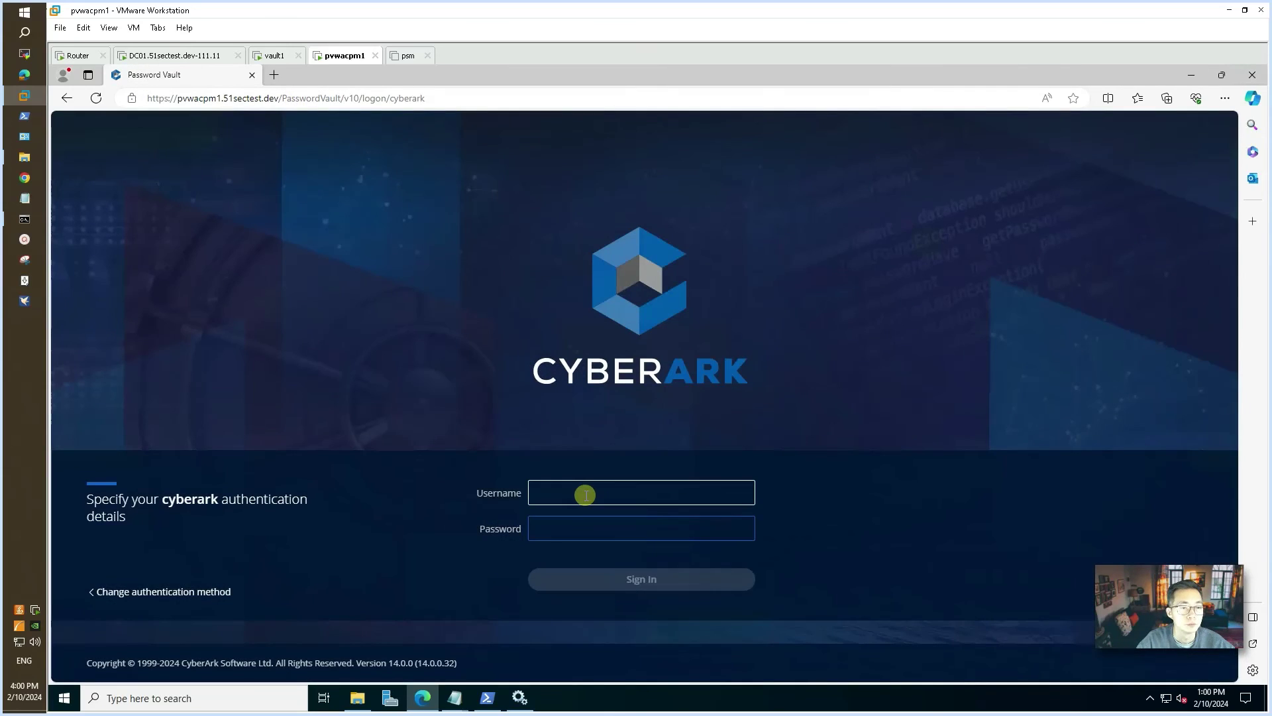
text(adm)
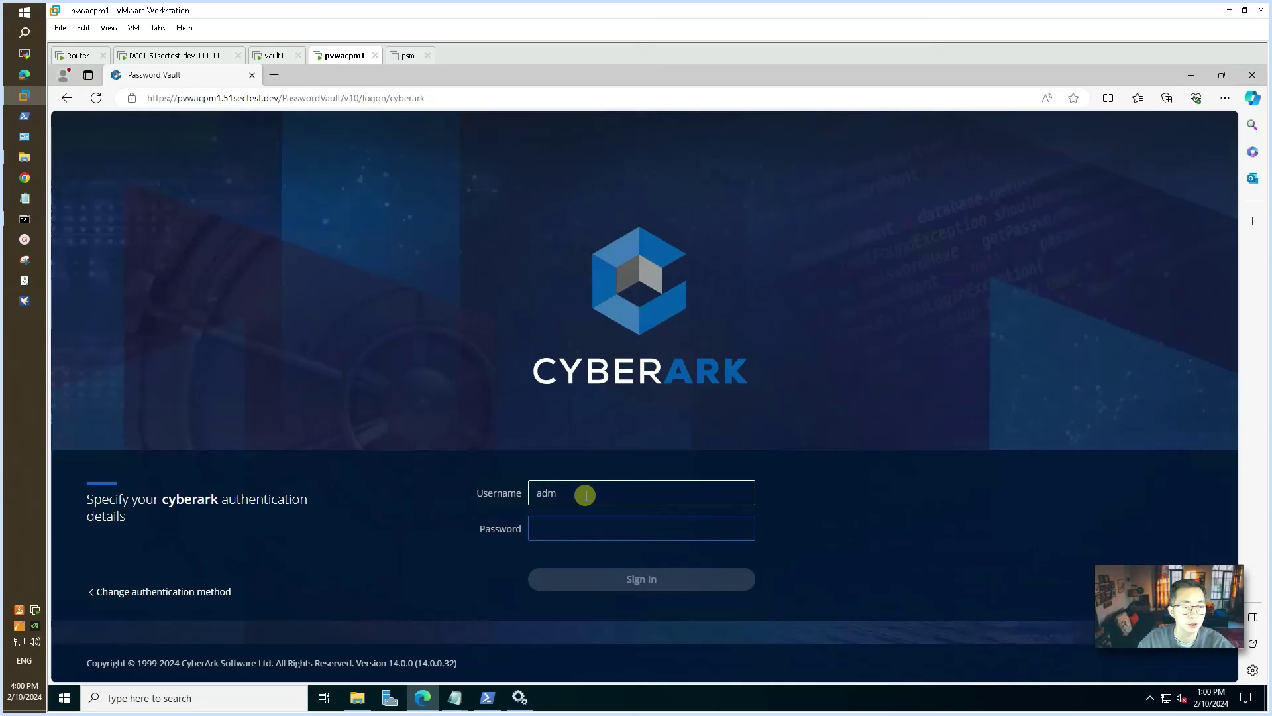
text(inistrator)
key(Tab)
text(********)
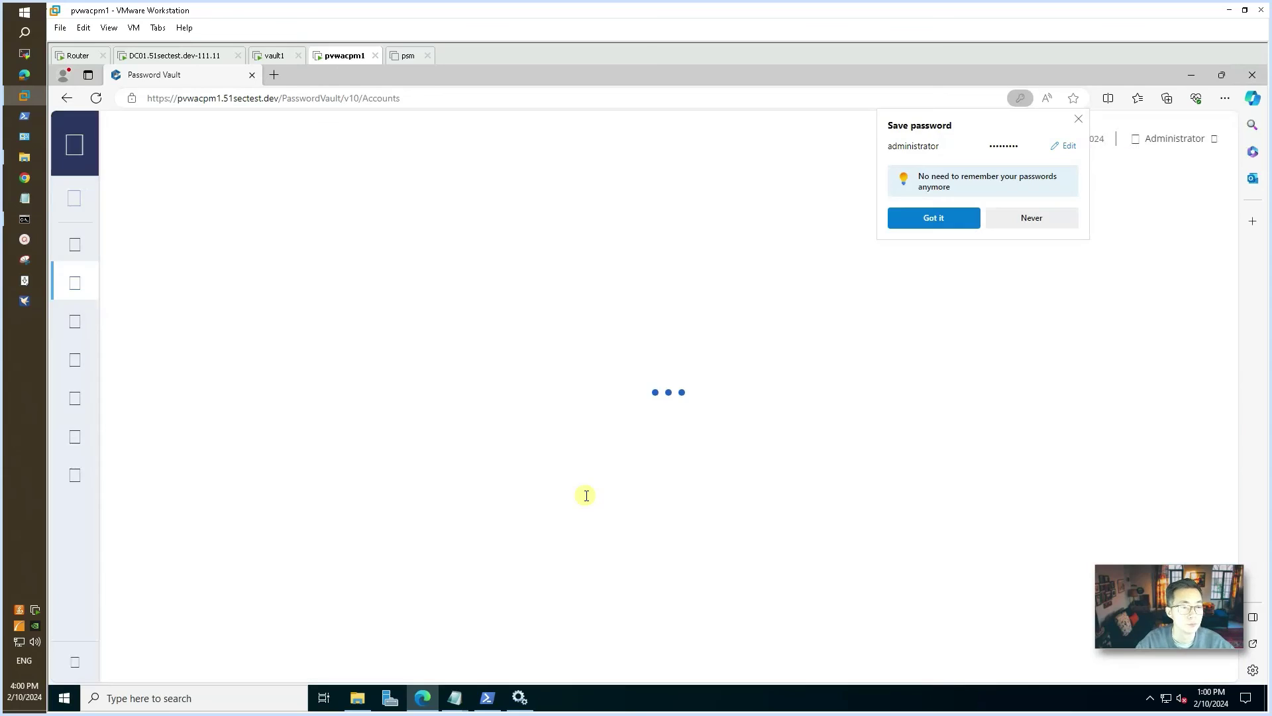
Step: Check System Health for one connected CPM instance, then view the v14.x draw.io network diagram
click(963, 219)
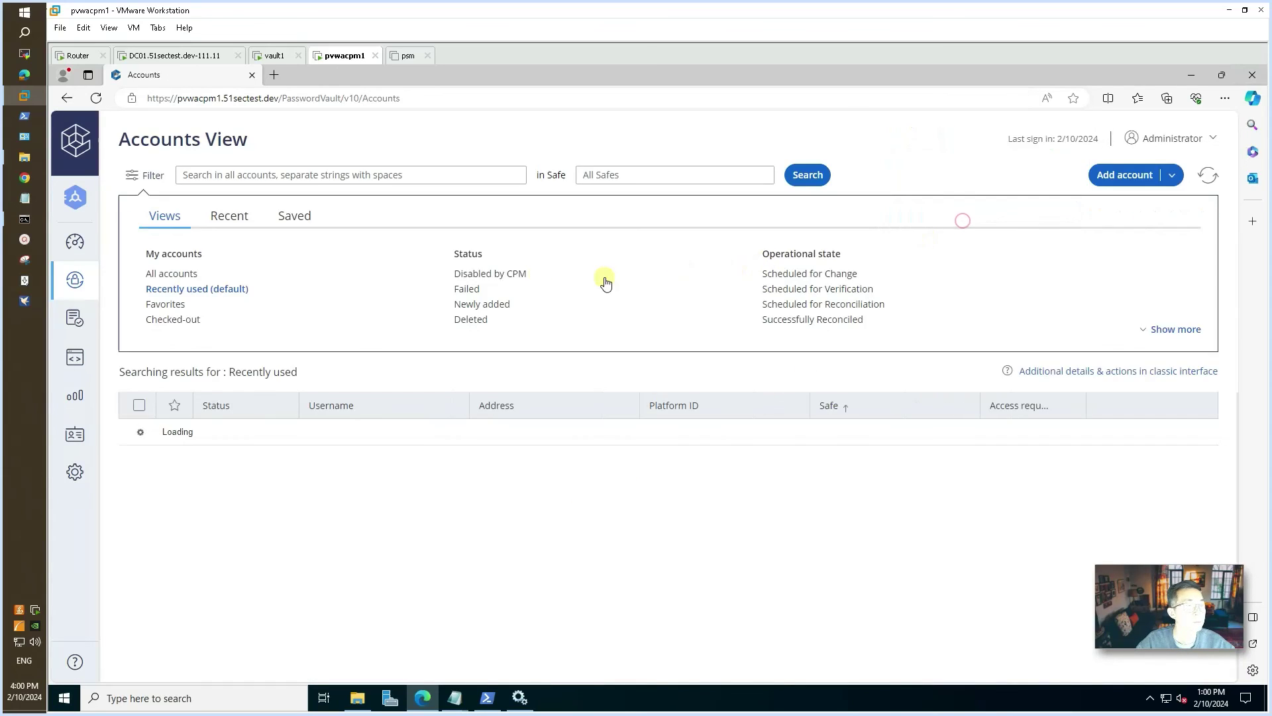
click(76, 243)
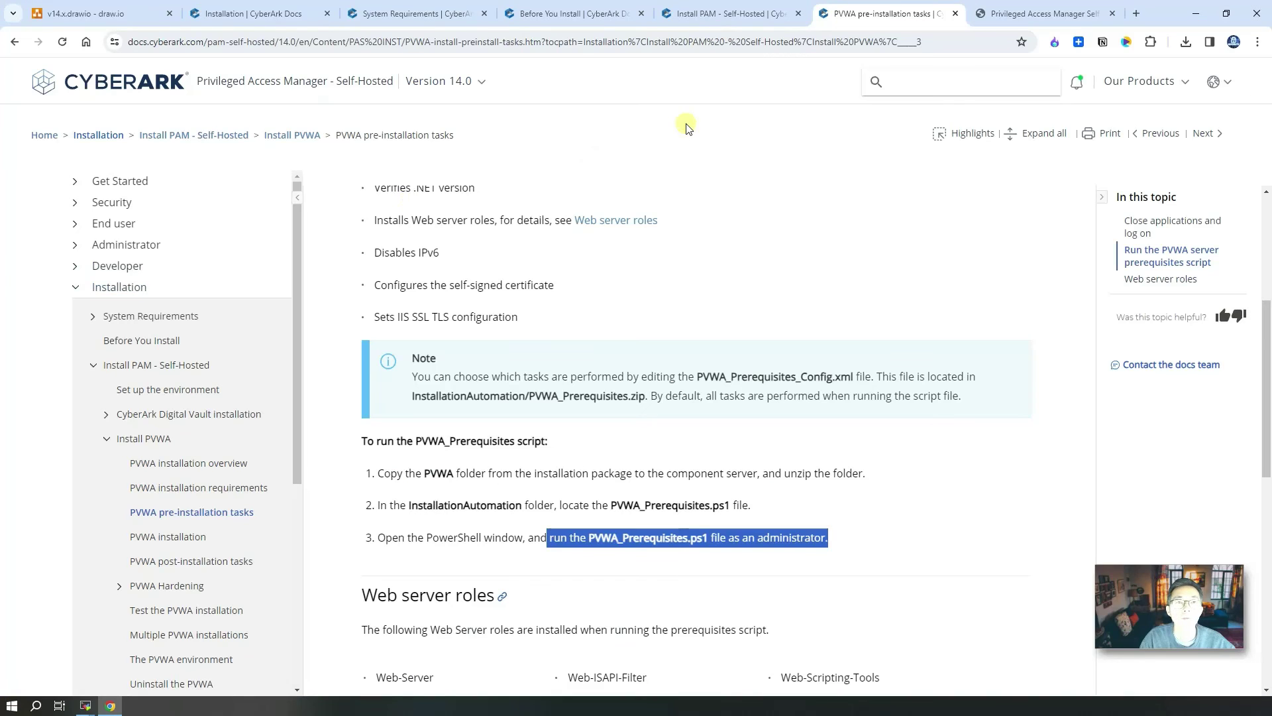
click(81, 14)
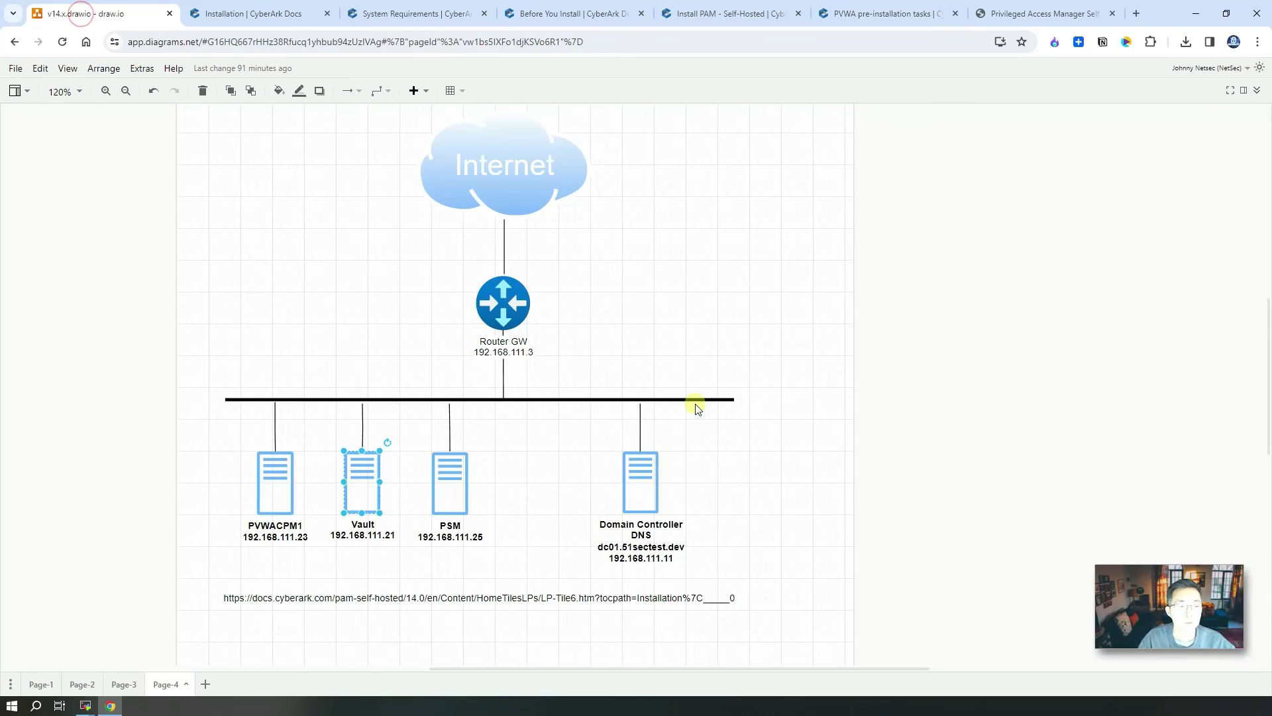